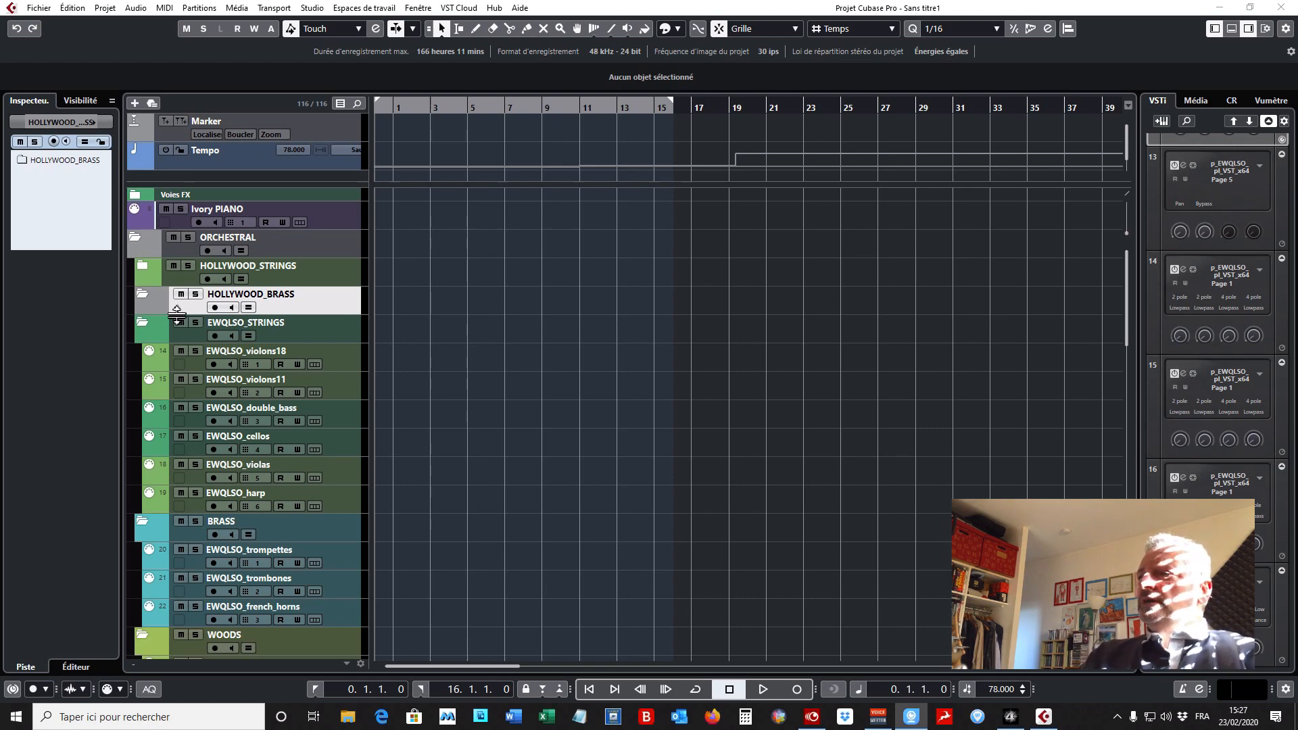
# - Collapse the EWQLSO_STRINGS and ORCHESTRAL folder tracks and close the Play instrument window
pyautogui.click(144, 321)
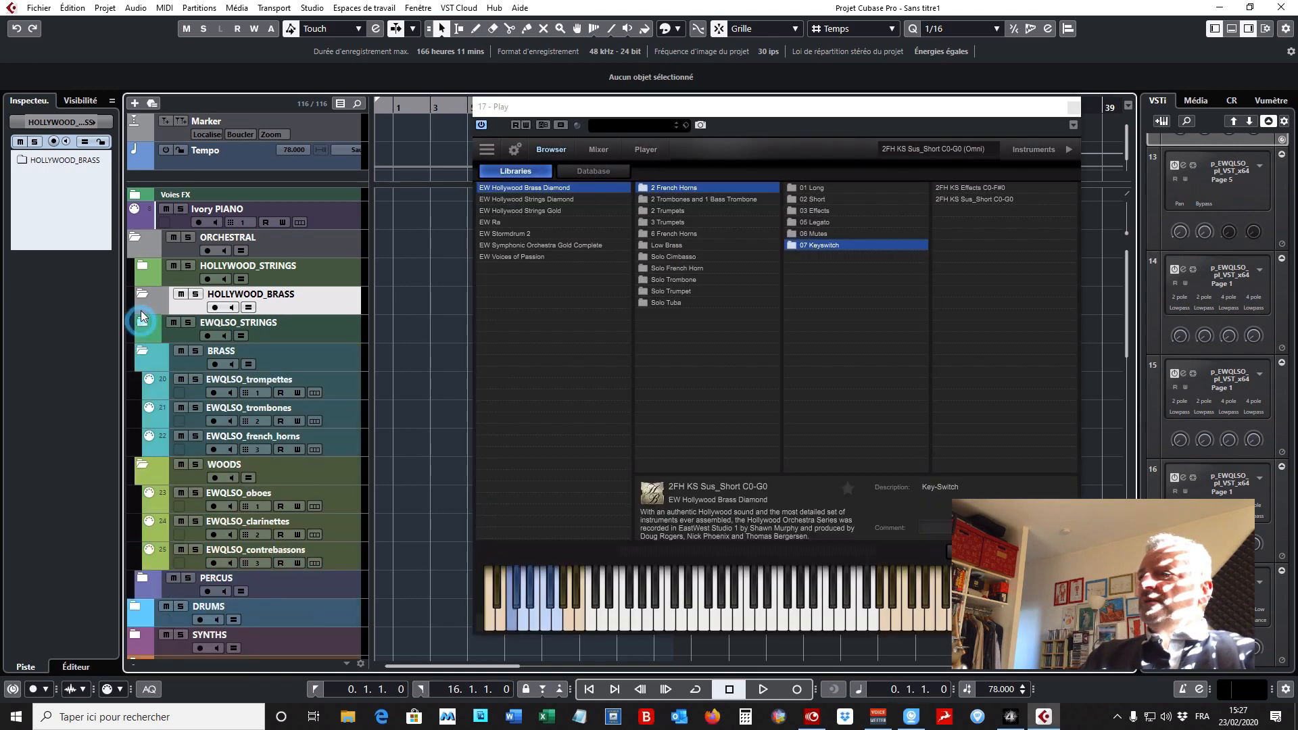
pyautogui.click(135, 237)
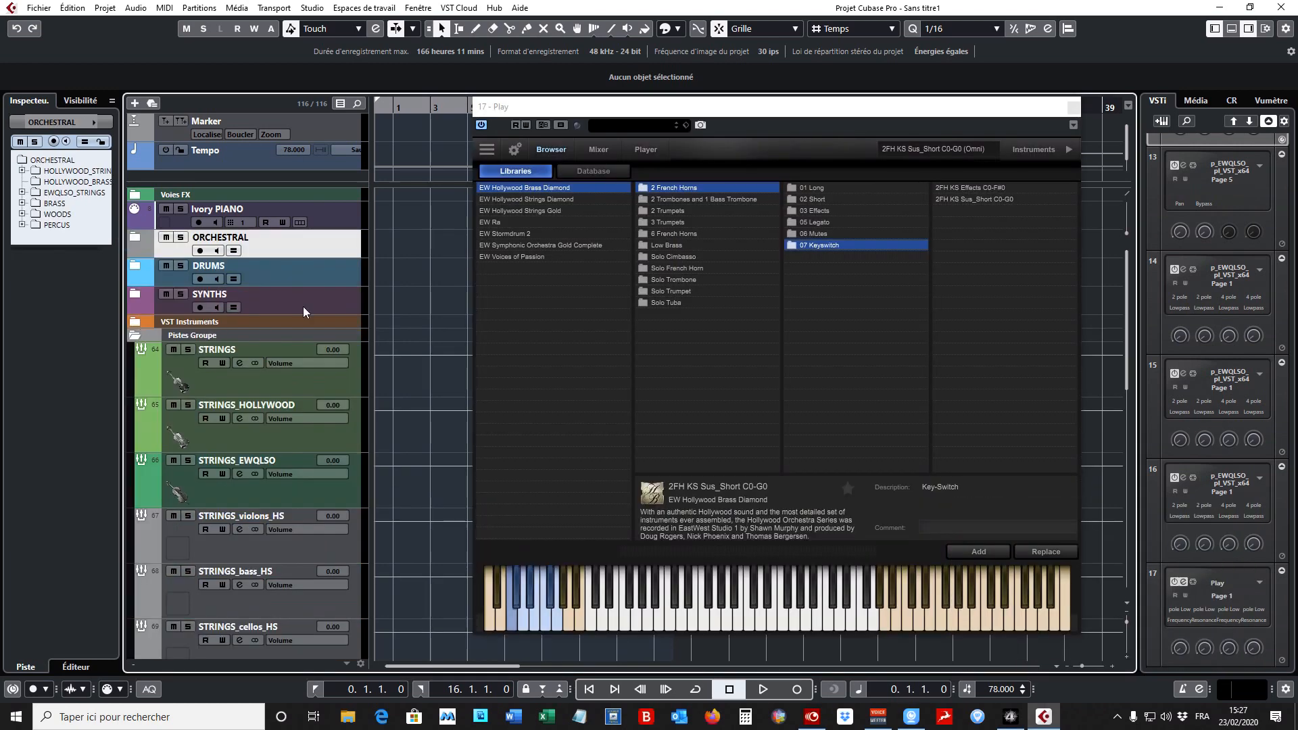
pyautogui.click(1074, 107)
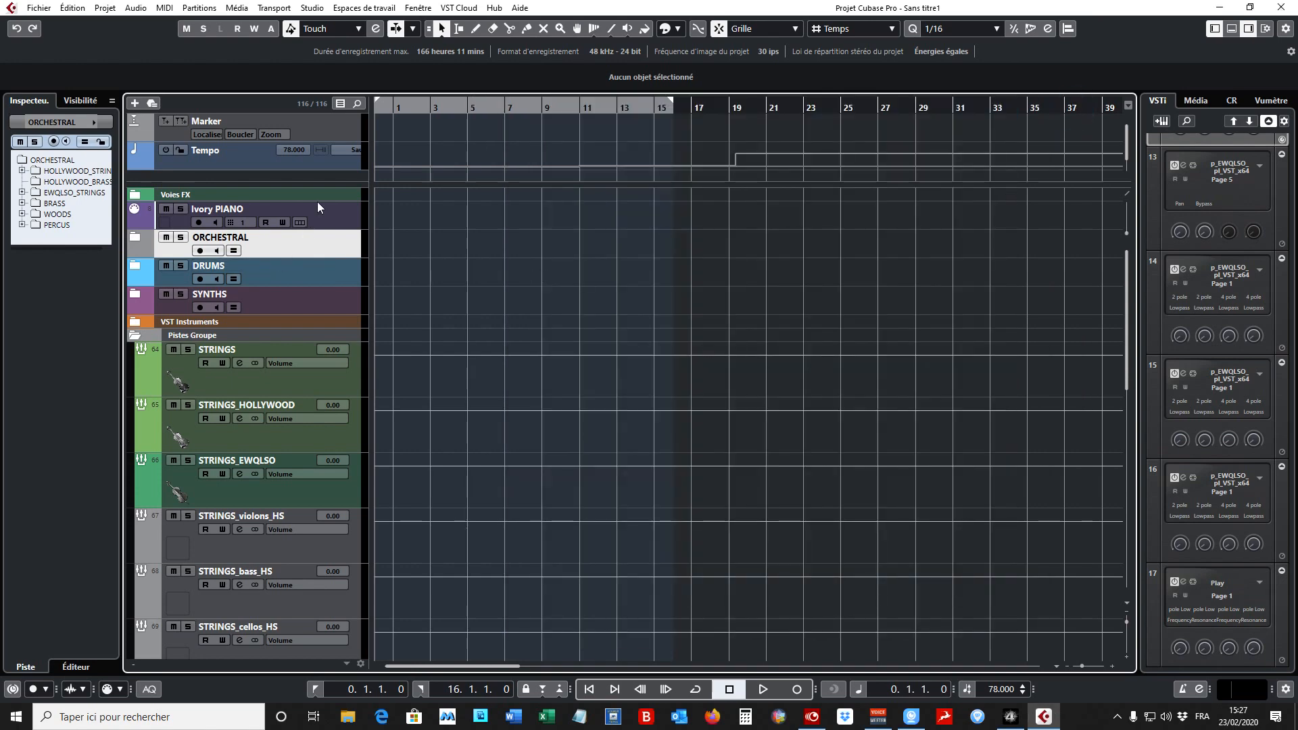
# - Review the Ivory PIANO, ORCHESTRAL, DRUMS and SYNTHS tracks and look over the group tracks down to FX
pyautogui.click(344, 226)
pyautogui.click(343, 240)
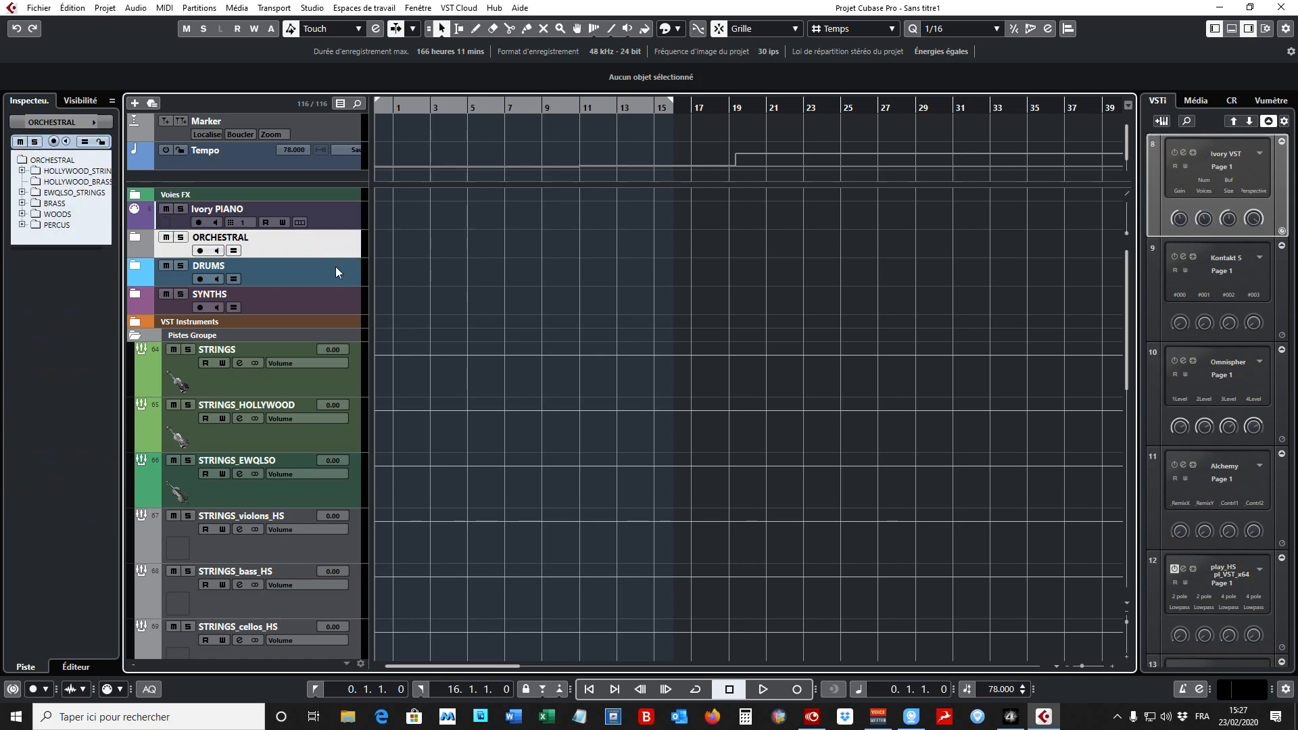
pyautogui.click(335, 266)
pyautogui.click(330, 300)
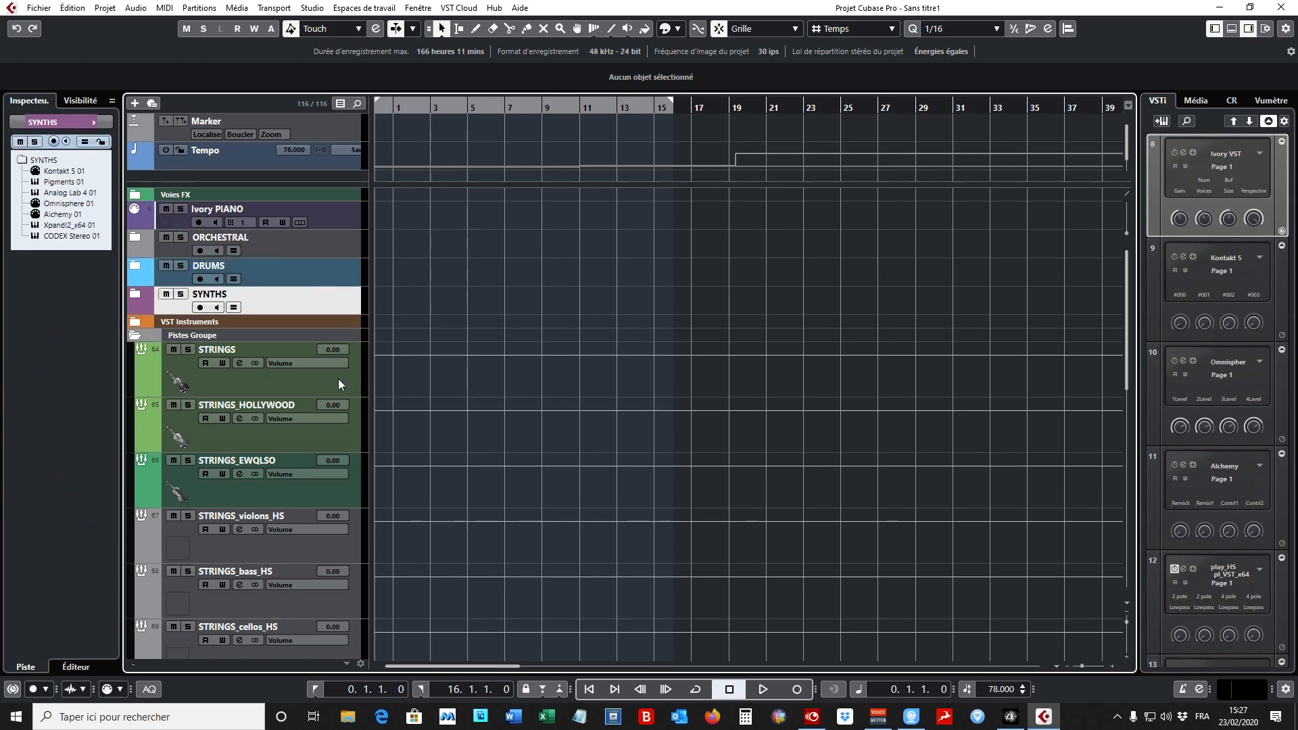
pyautogui.scroll(-10, 339, 384)
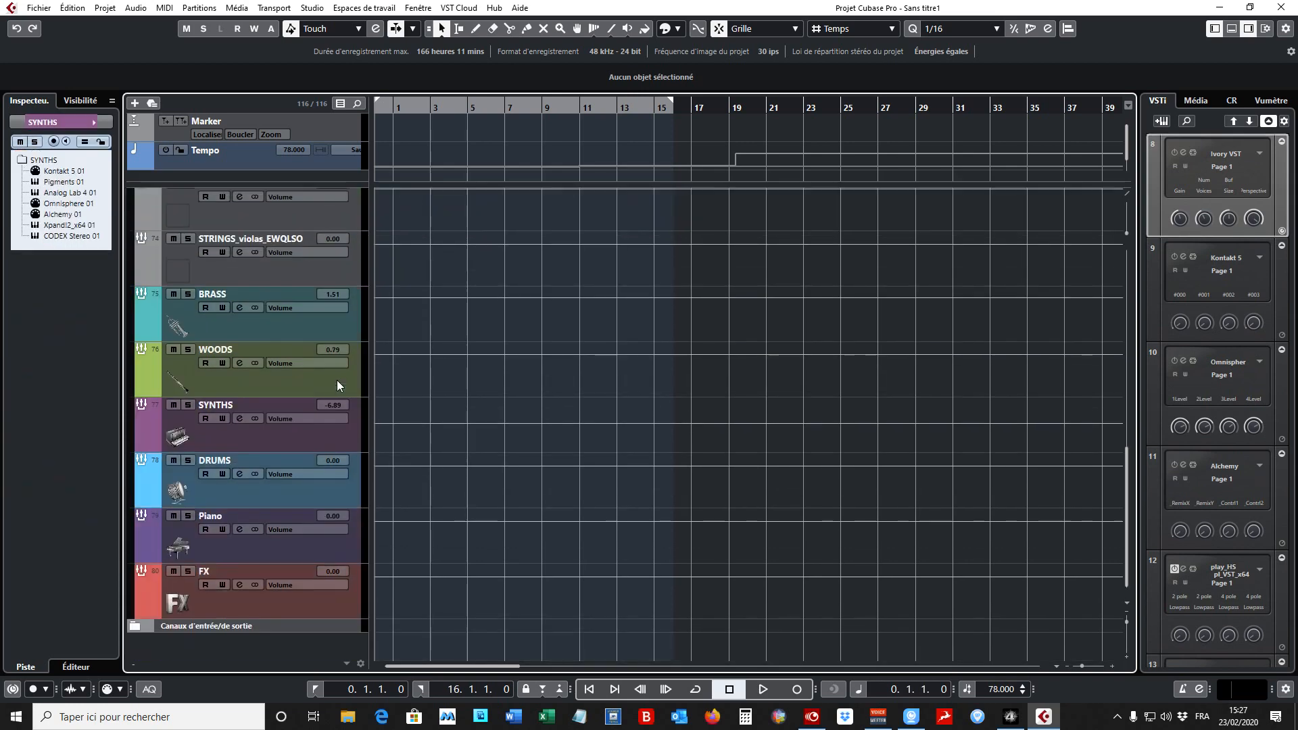
pyautogui.scroll(10, 337, 380)
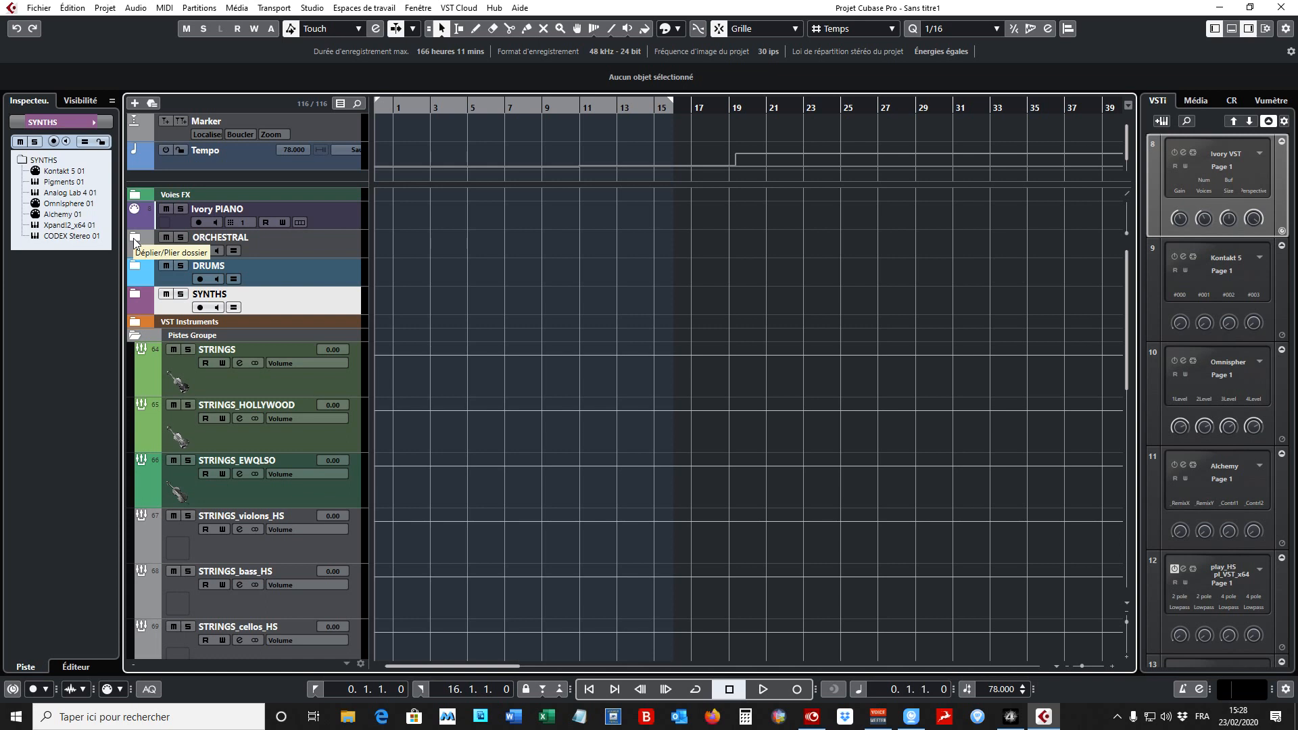
# - Select the Ivory PIANO, ORCHESTRAL, DRUMS and SYNTHS tracks in turn to examine what each main section contains
pyautogui.click(326, 249)
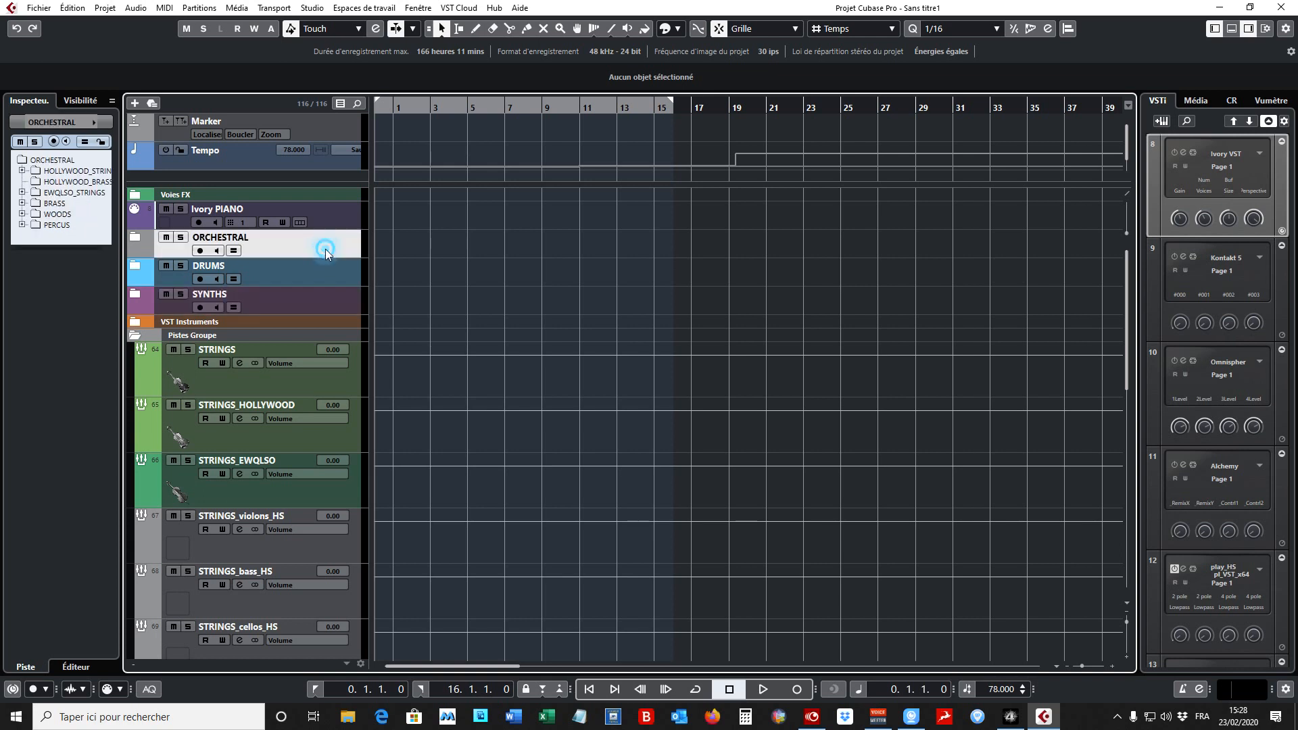
pyautogui.click(343, 225)
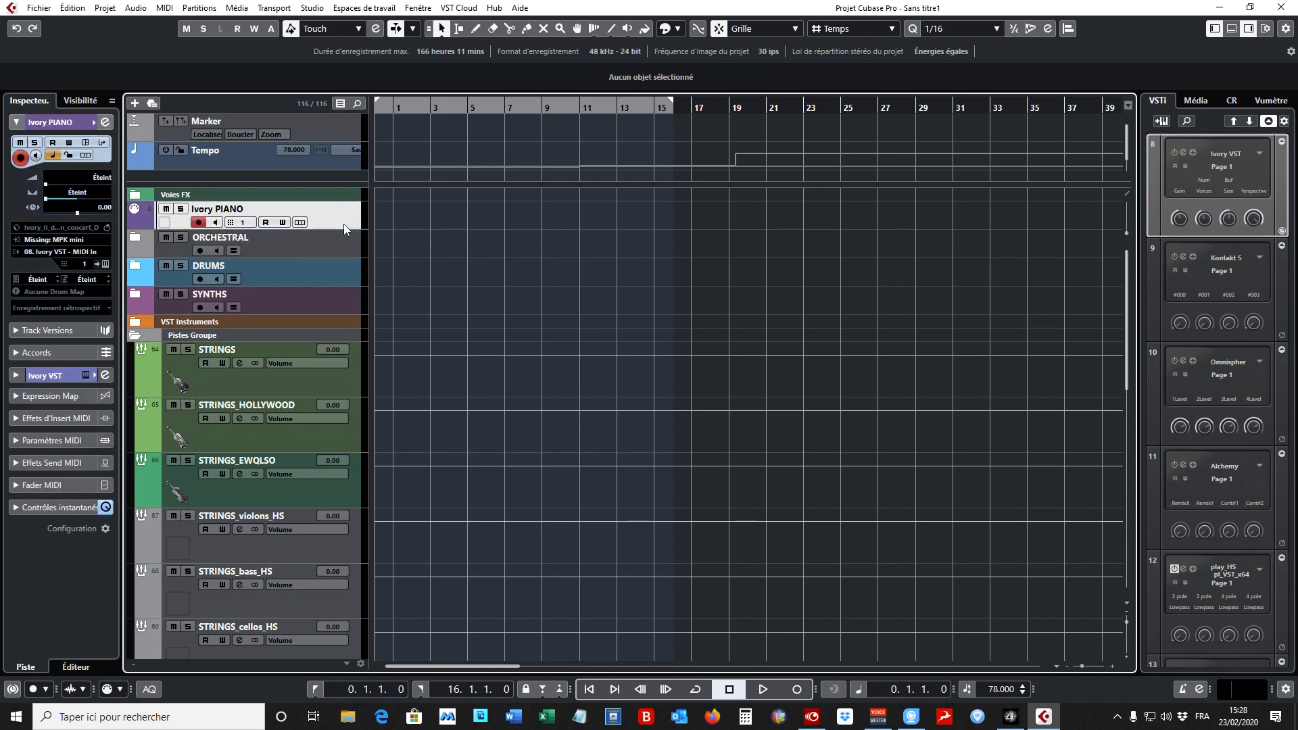
pyautogui.click(332, 245)
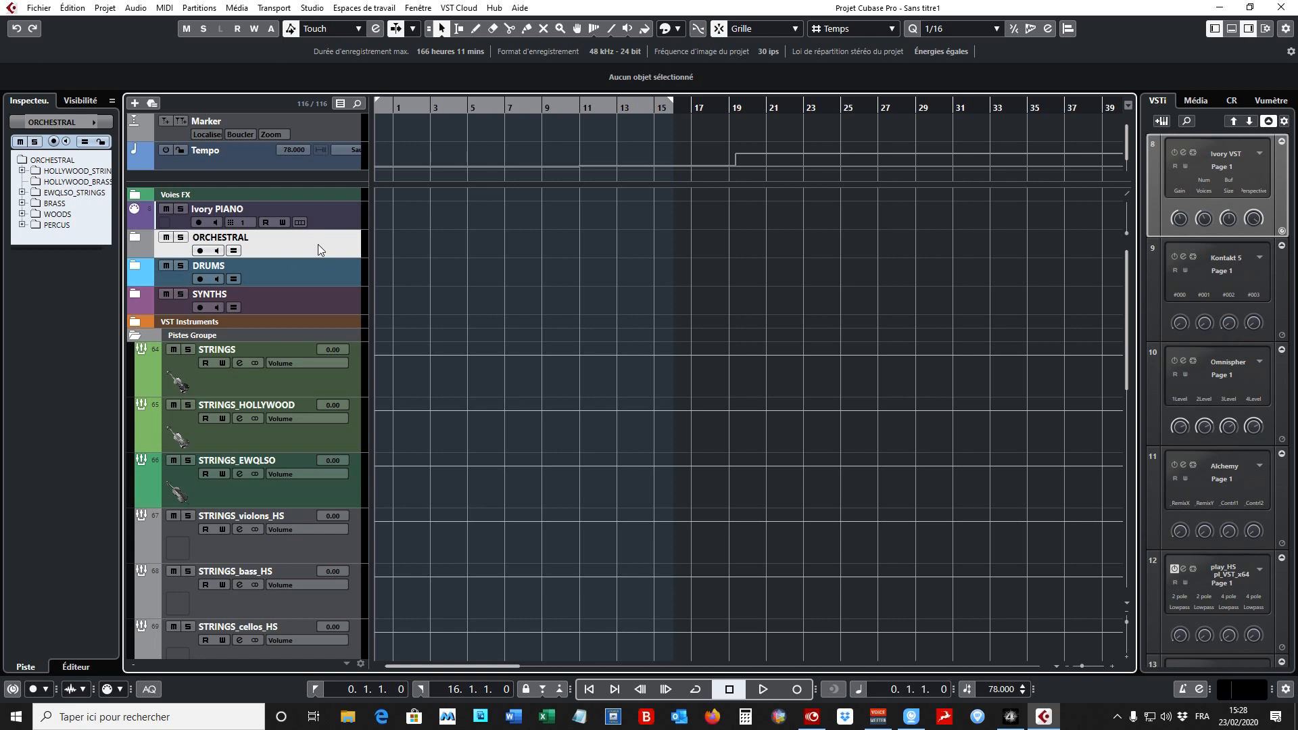
pyautogui.click(305, 276)
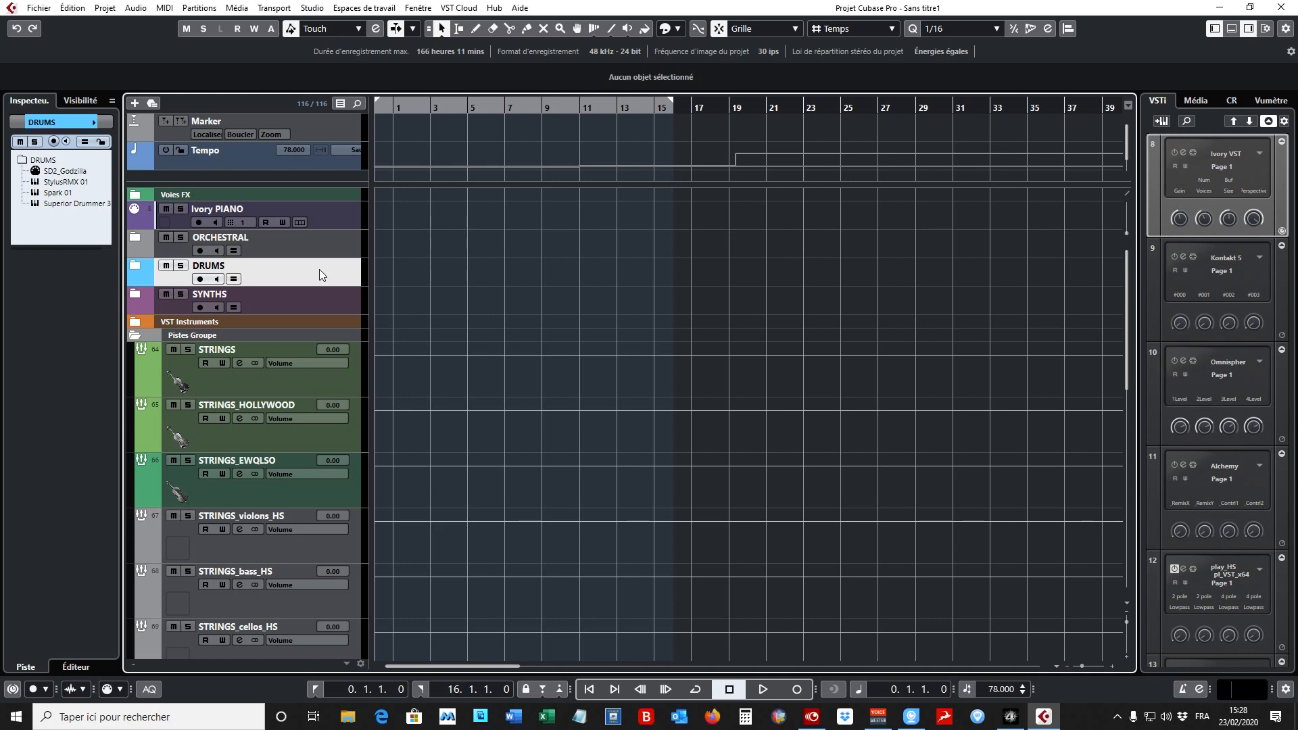
pyautogui.click(315, 307)
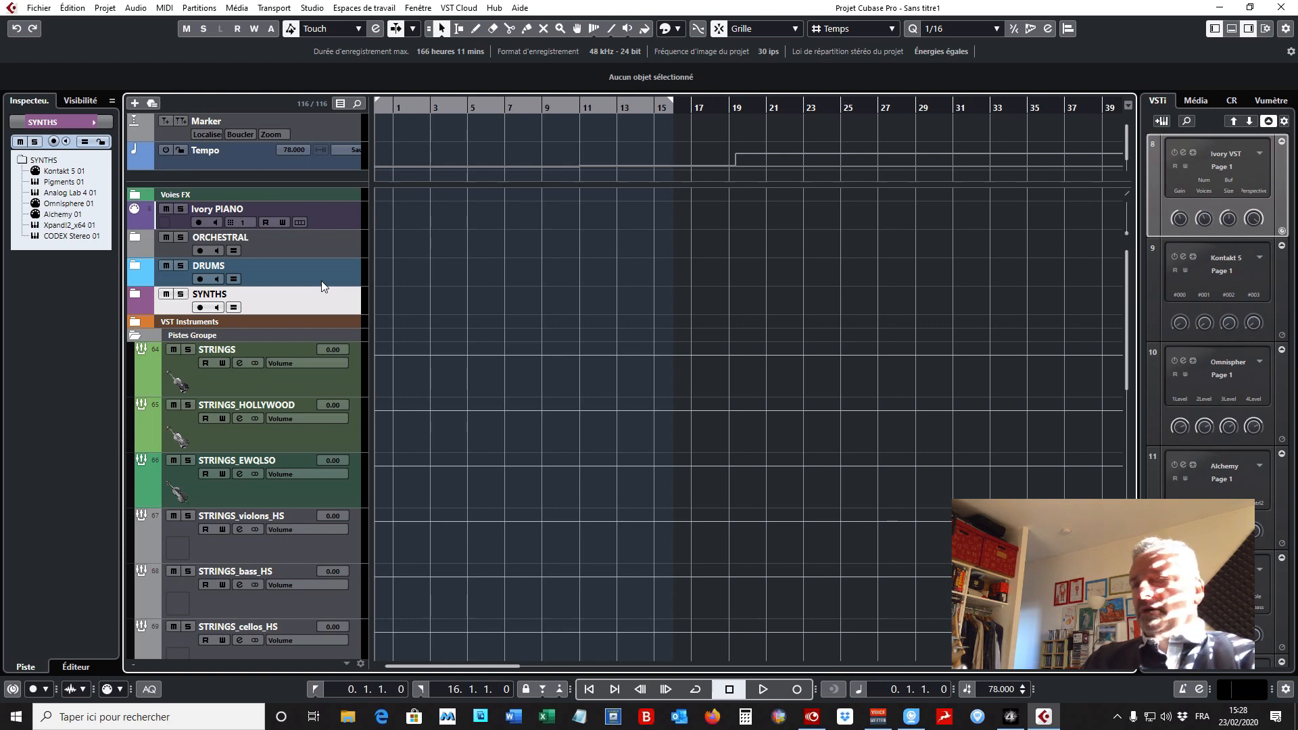
# - Expand the ORCHESTRAL folder track and collapse its BRASS and WOODS subfolders
pyautogui.click(135, 241)
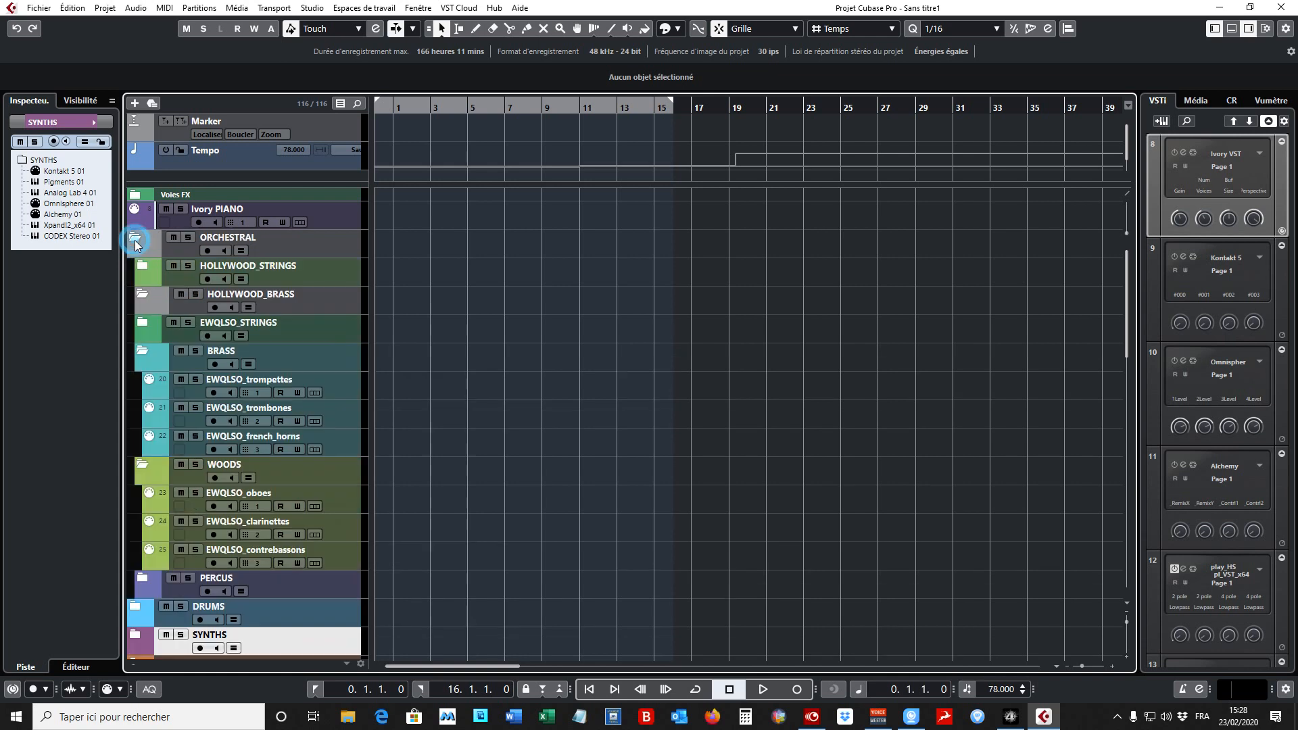
pyautogui.click(144, 351)
pyautogui.click(142, 379)
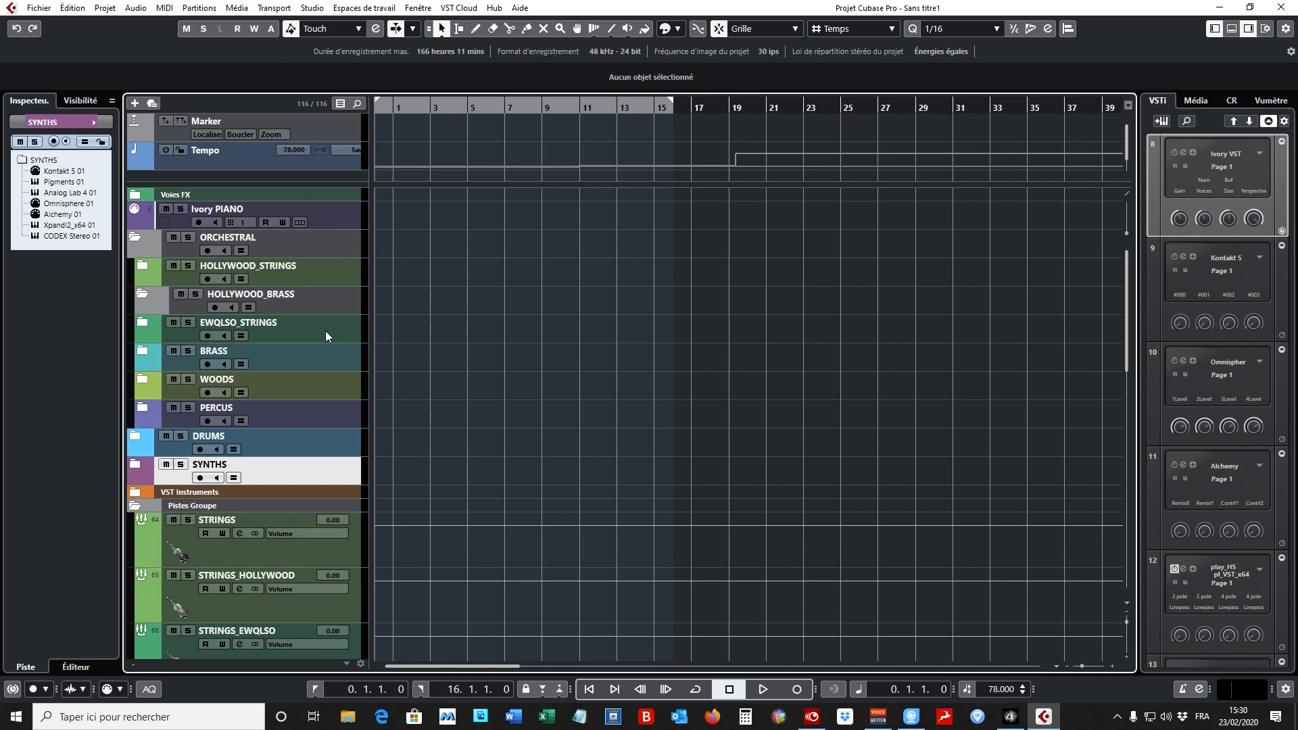
# - Compare the contents of the HOLLYWOOD_STRINGS and HOLLYWOOD_BRASS folders by selecting each in turn
pyautogui.click(322, 276)
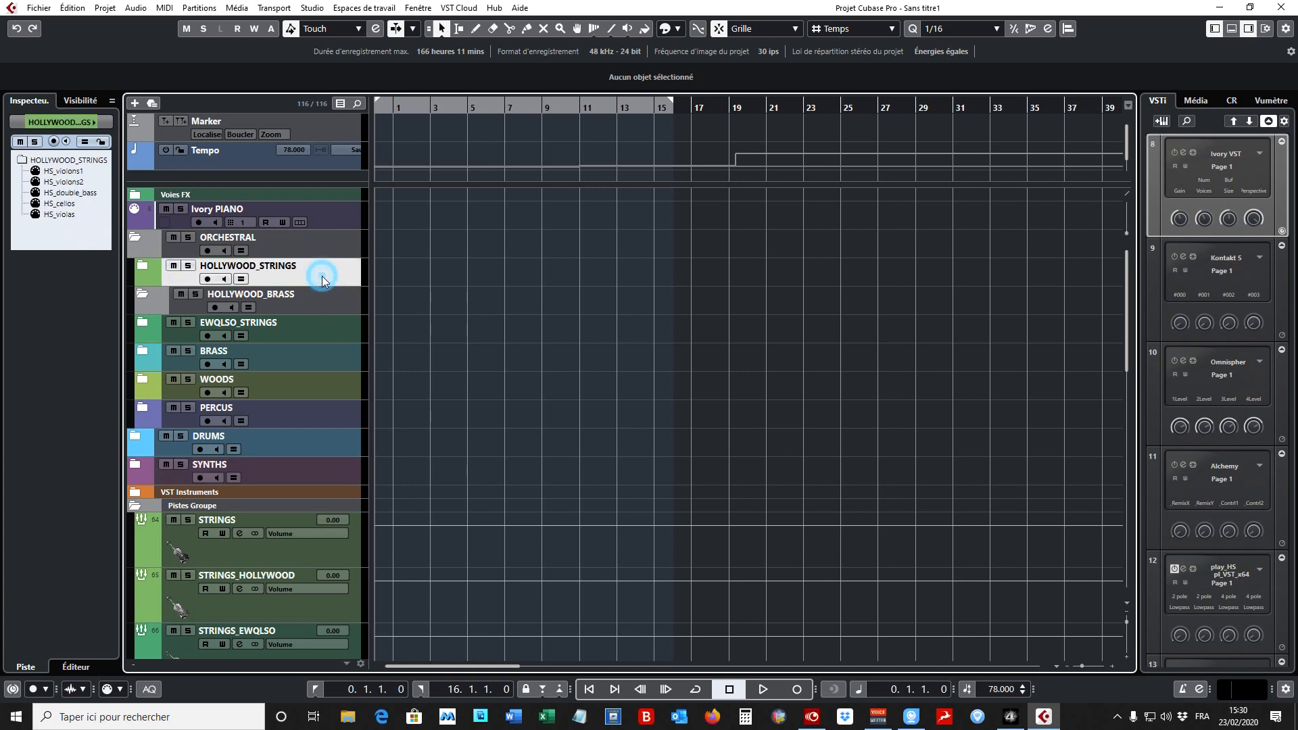
pyautogui.click(332, 299)
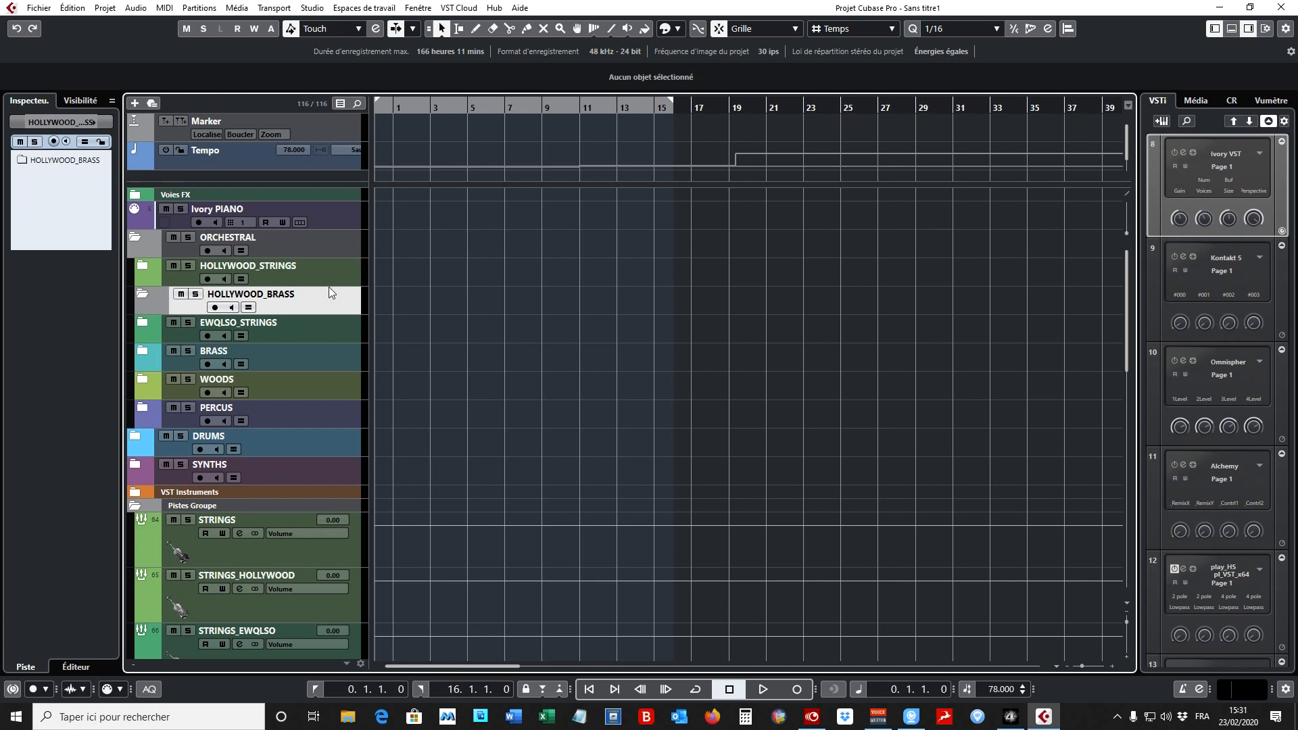
pyautogui.click(330, 273)
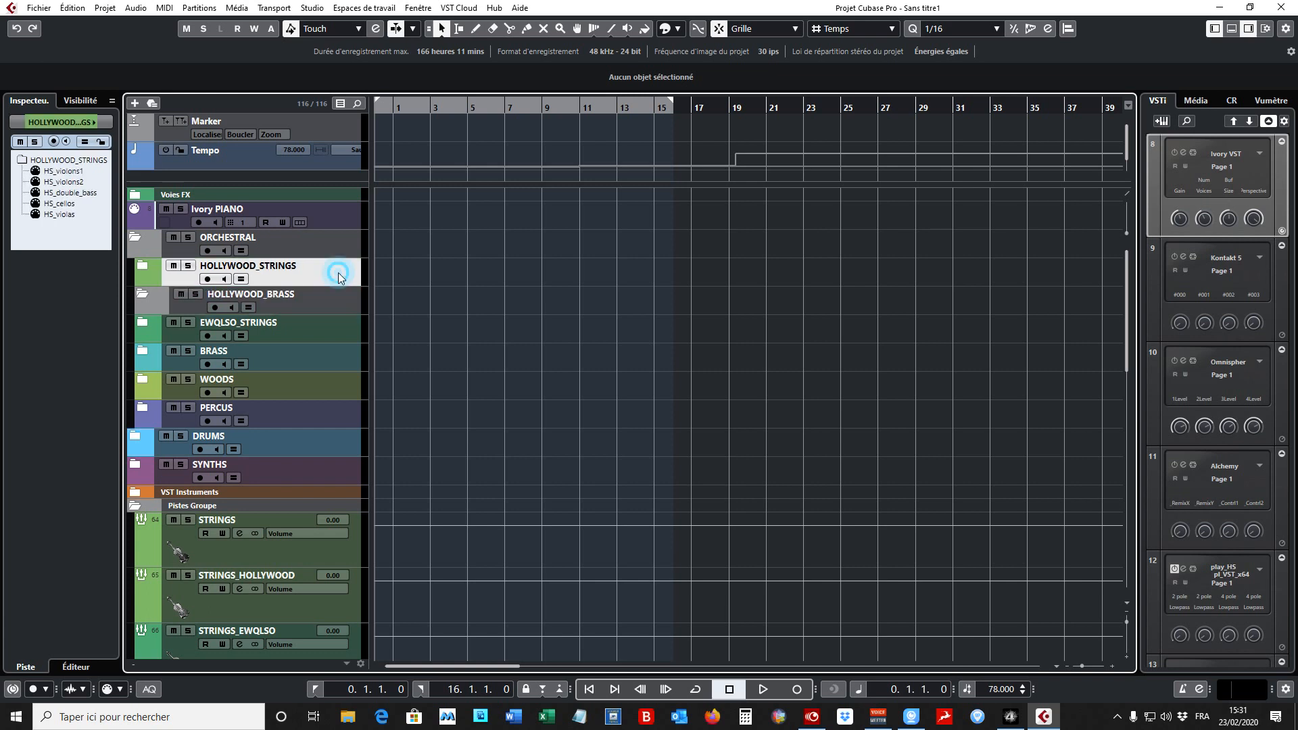
# - Expand HOLLYWOOD_STRINGS, examine each track from HS_violons1 to HS_violas, and collapse the folder again
pyautogui.click(143, 270)
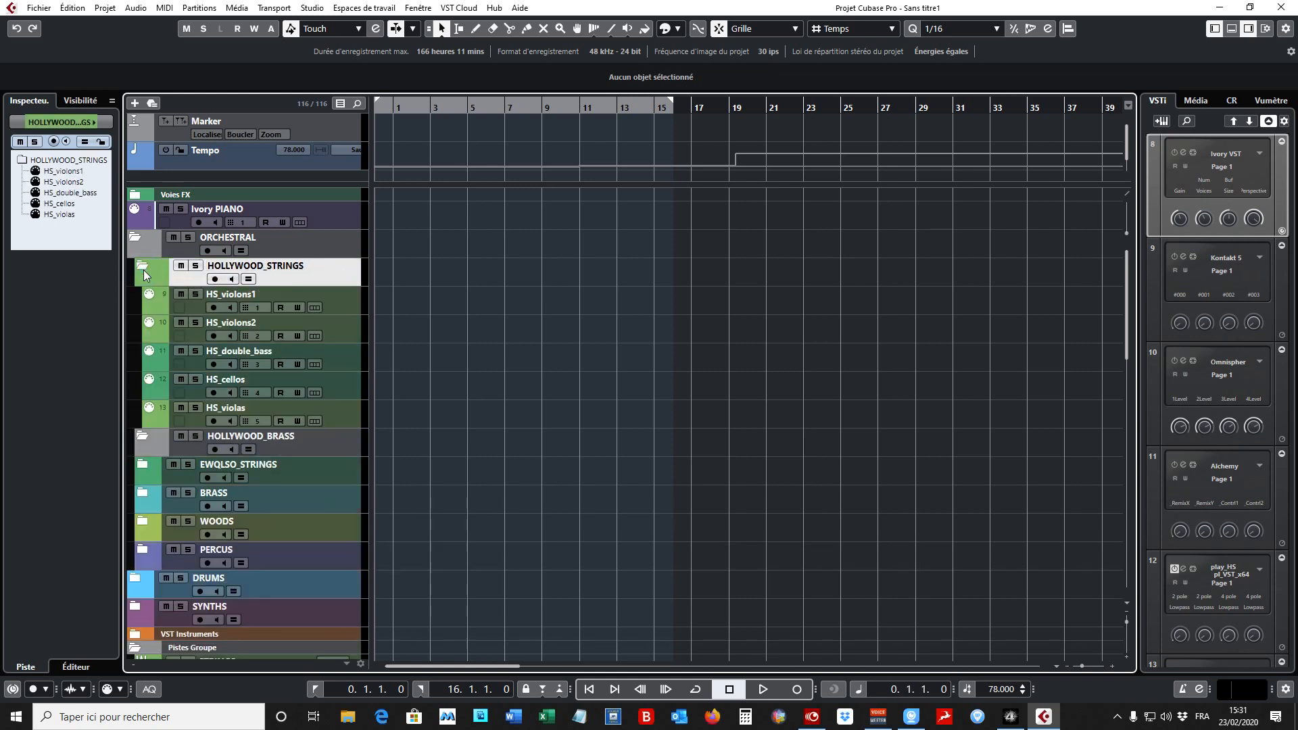
pyautogui.click(347, 305)
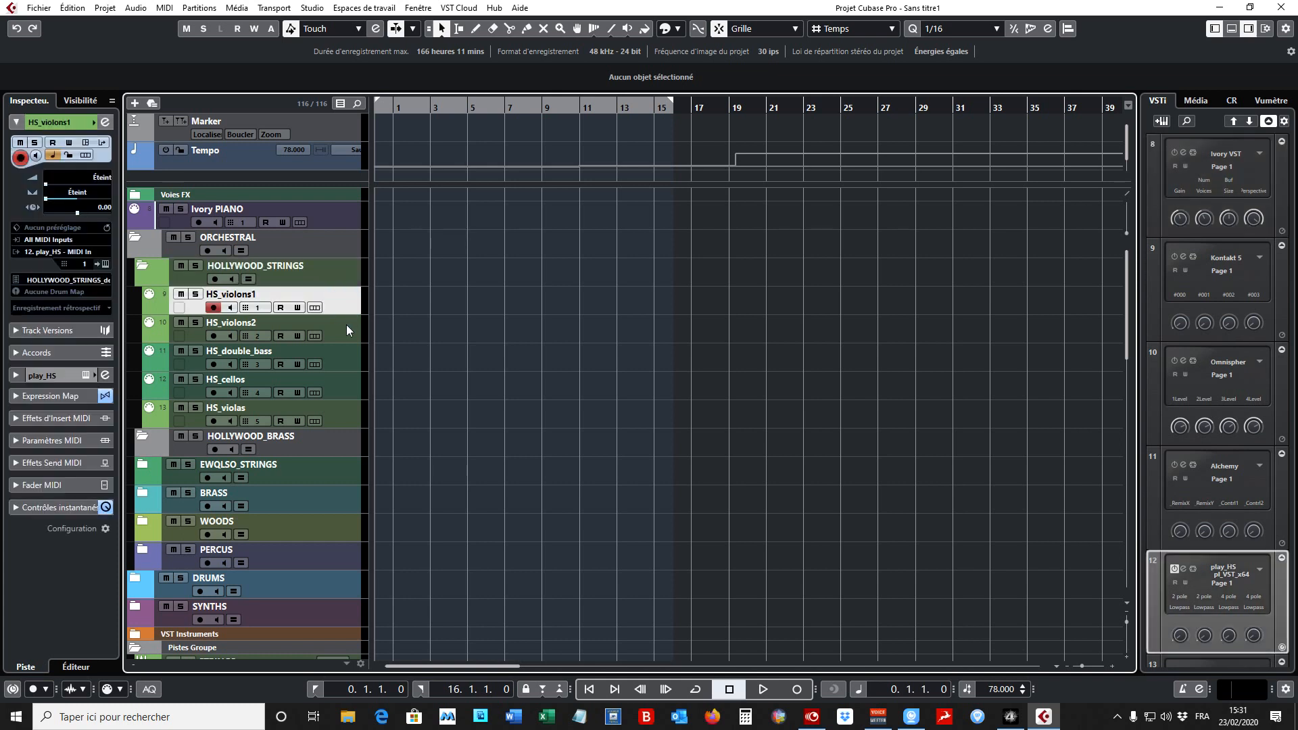
pyautogui.click(347, 326)
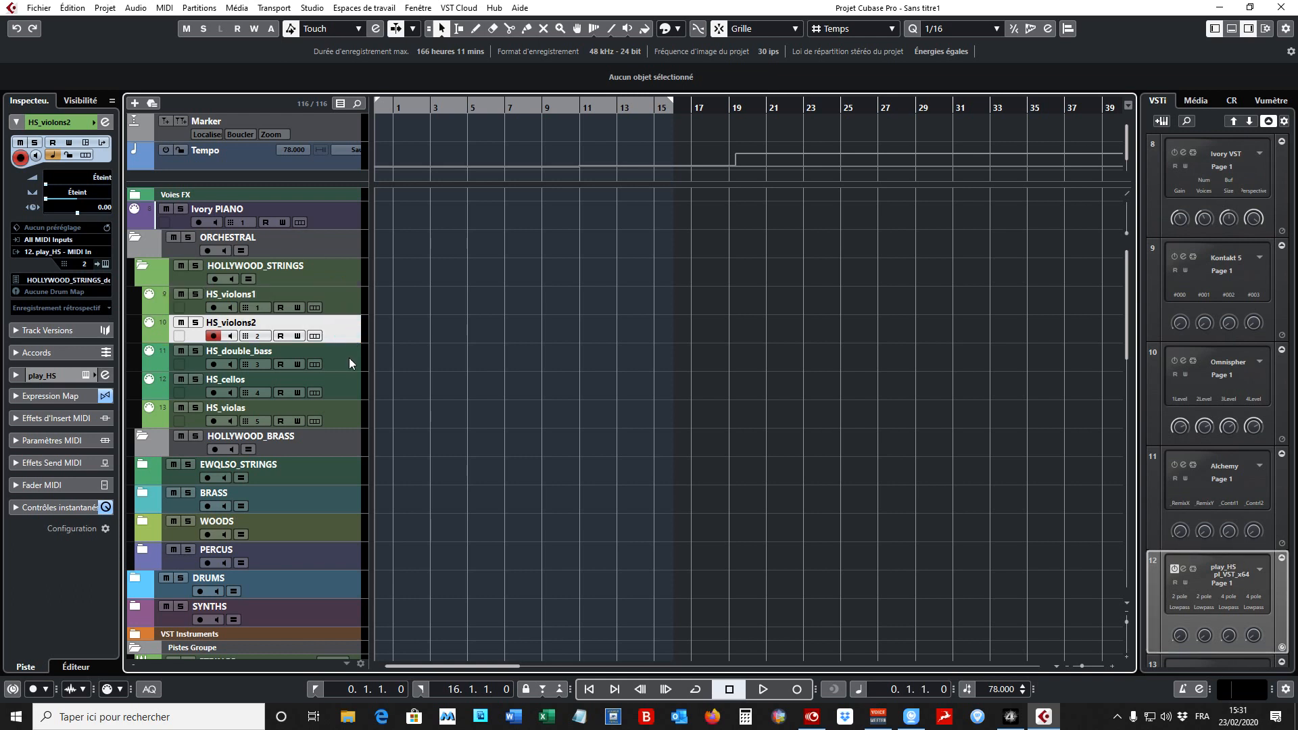
pyautogui.click(349, 360)
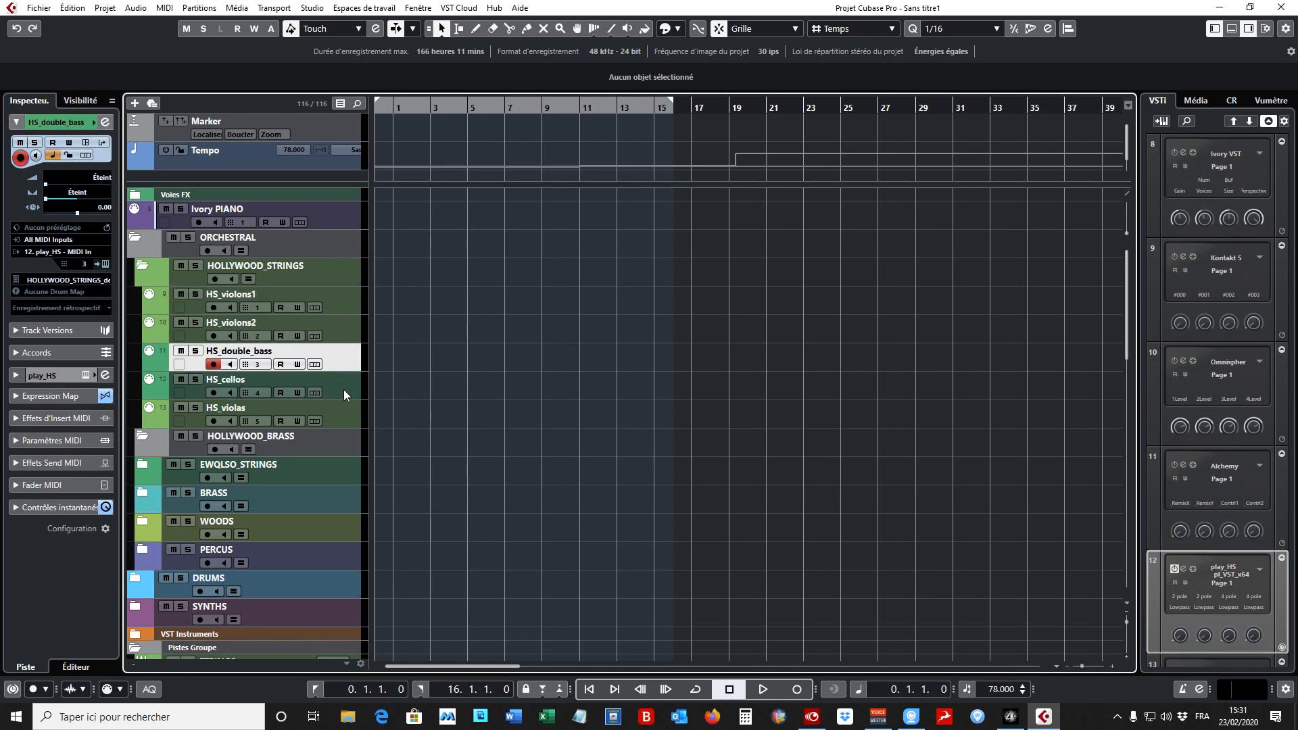
pyautogui.click(343, 389)
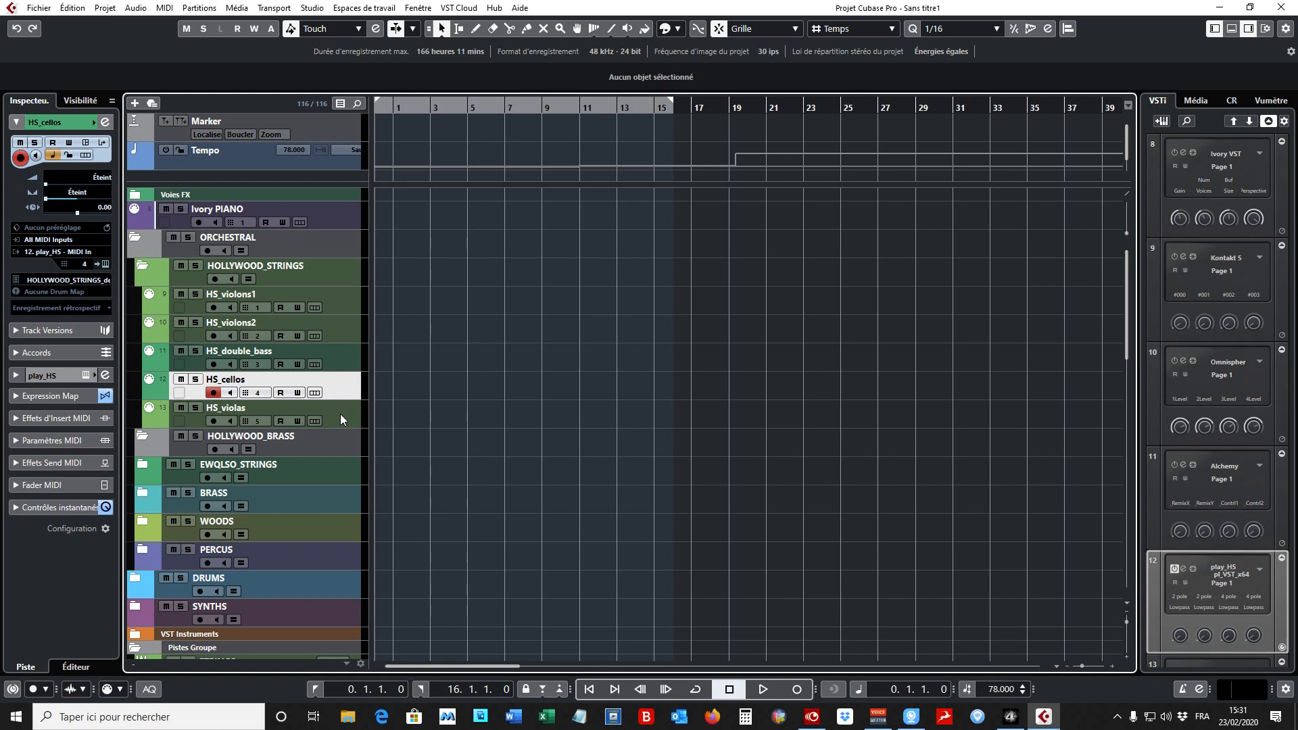
pyautogui.click(340, 414)
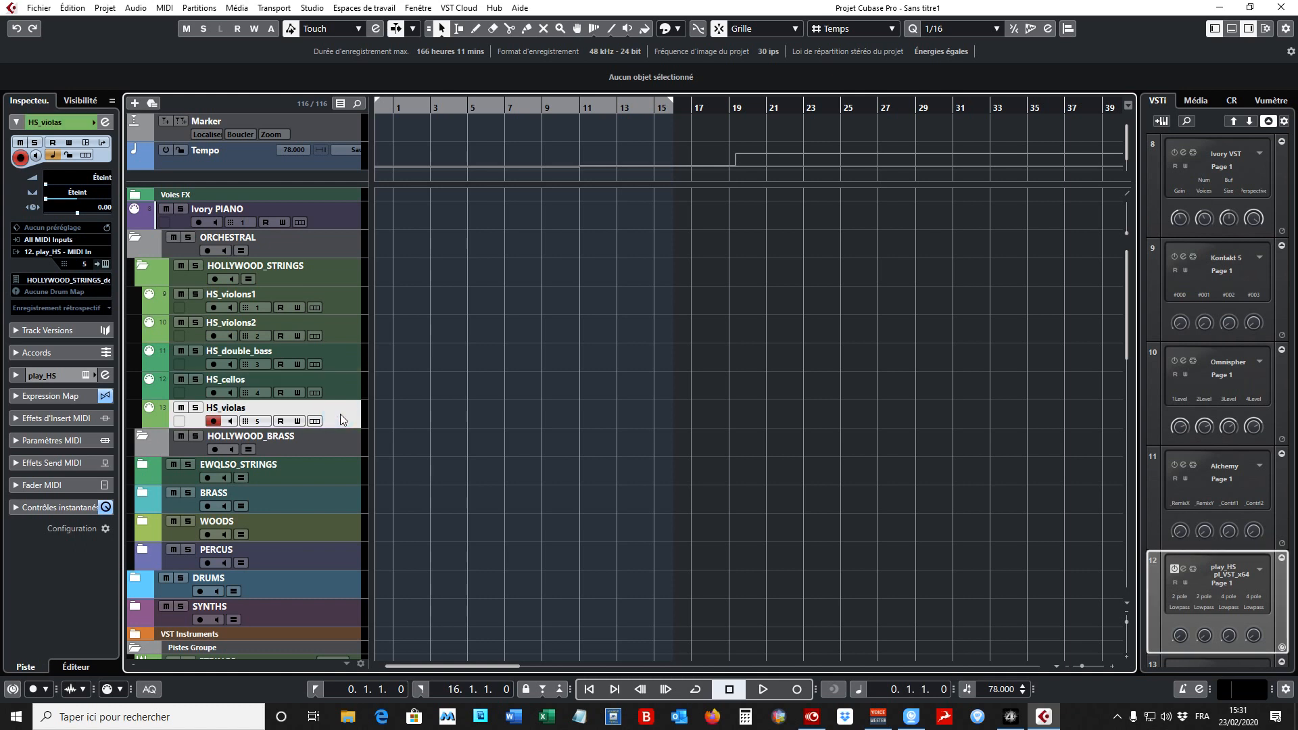
pyautogui.click(136, 239)
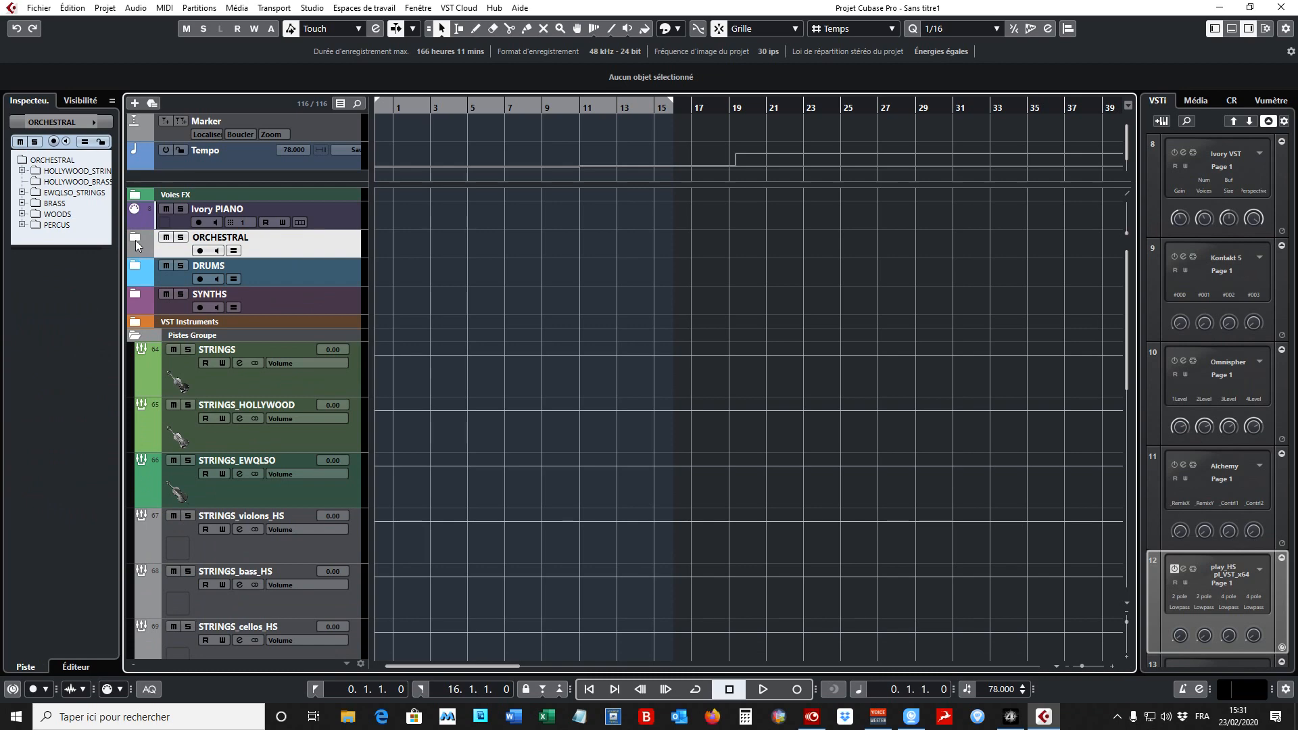
pyautogui.click(135, 241)
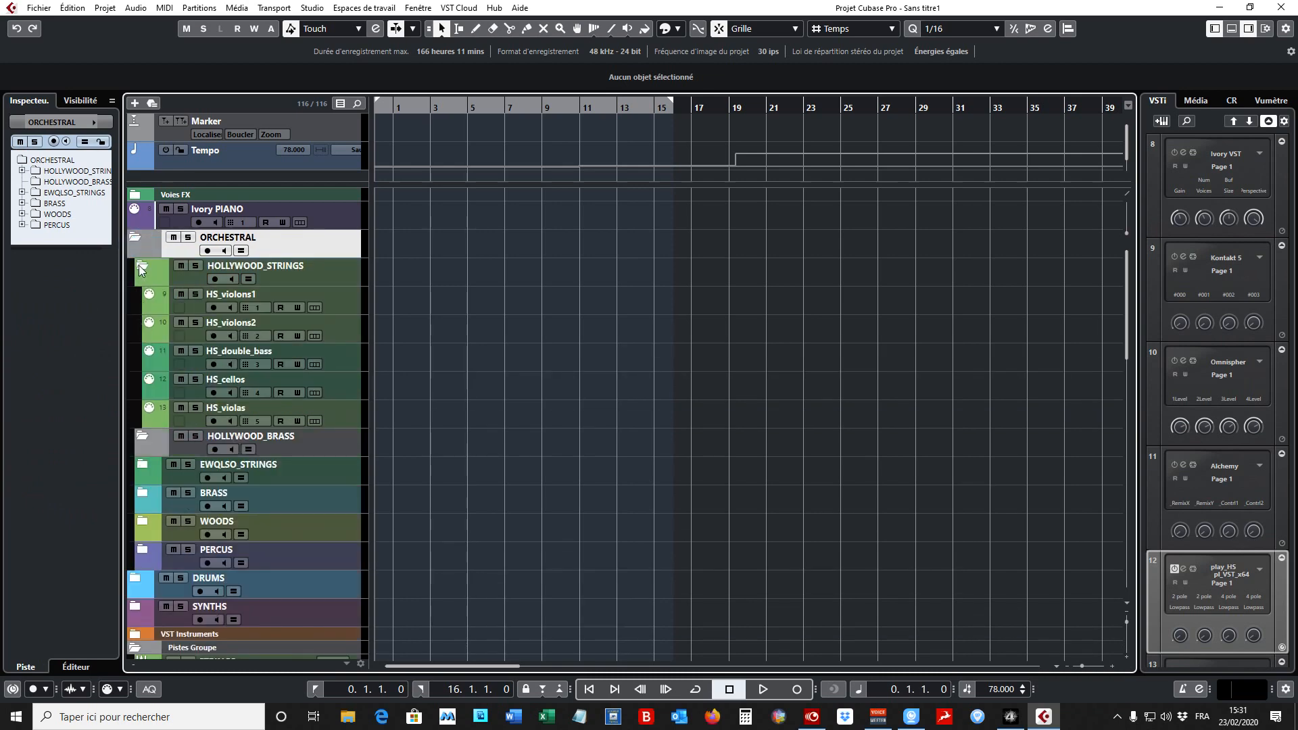
pyautogui.click(142, 268)
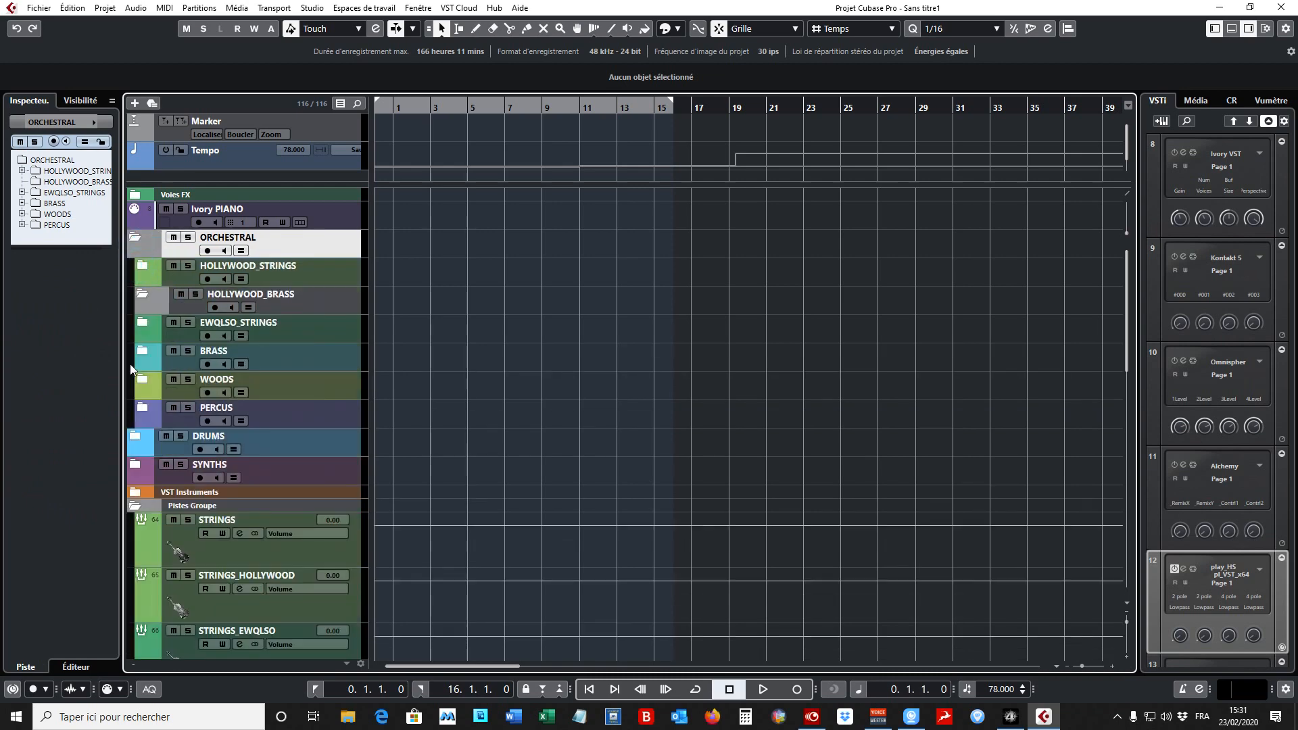
# - Expand EWQLSO_STRINGS, examine its tracks from EWQLSO_violons18 to EWQLSO_harp plus Ivory PIANO, and collapse the folder again
pyautogui.click(142, 323)
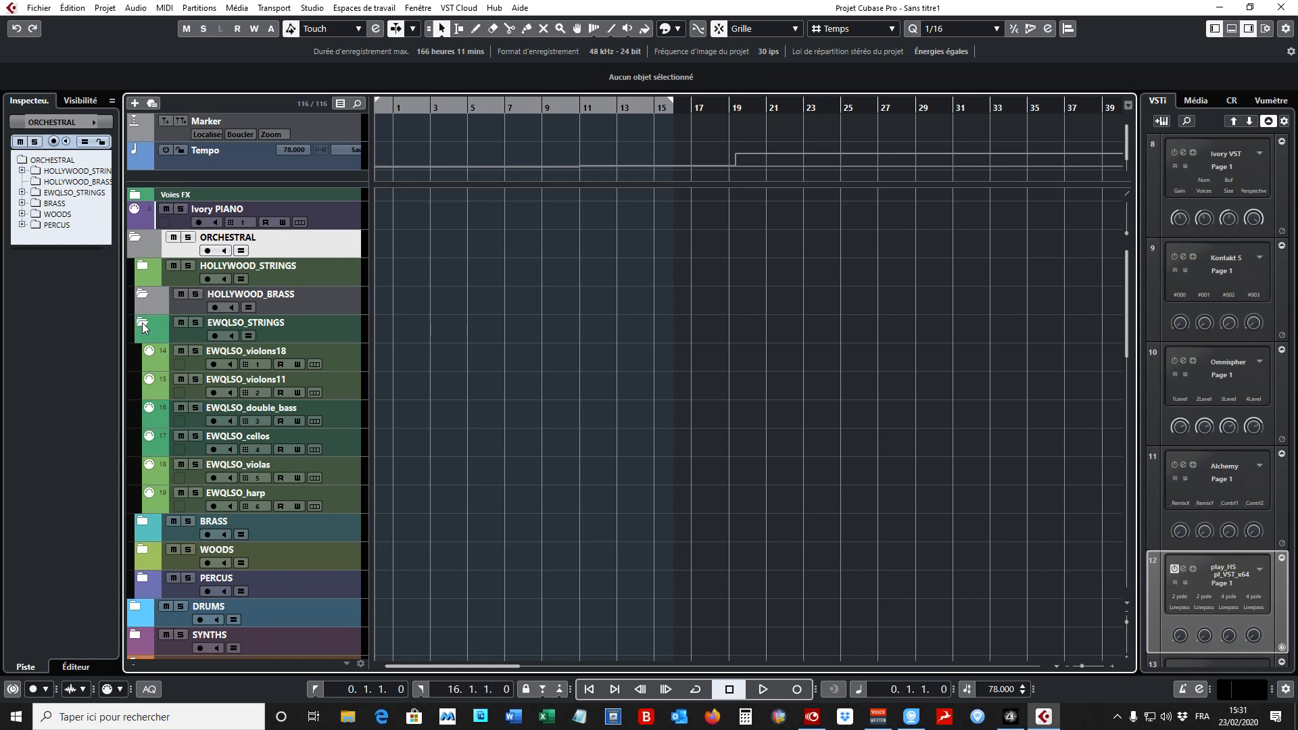
pyautogui.click(355, 364)
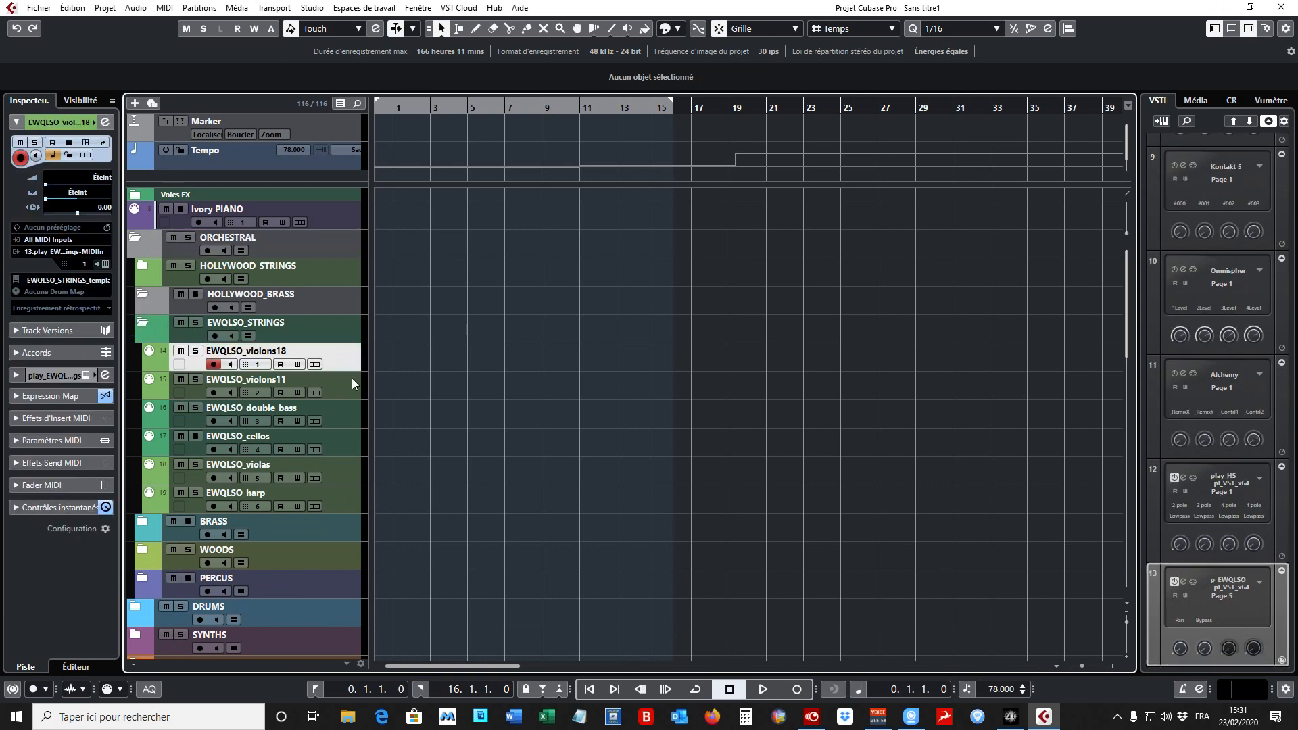
pyautogui.click(346, 386)
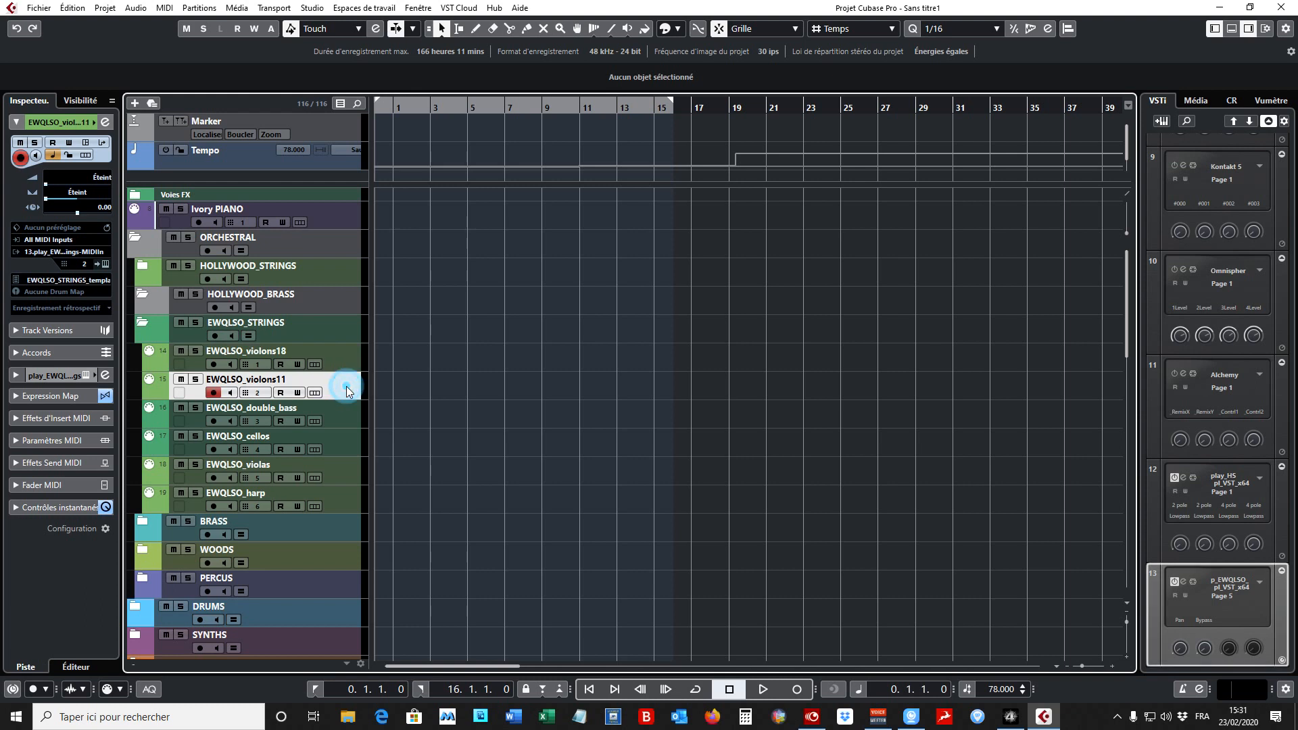
pyautogui.click(343, 413)
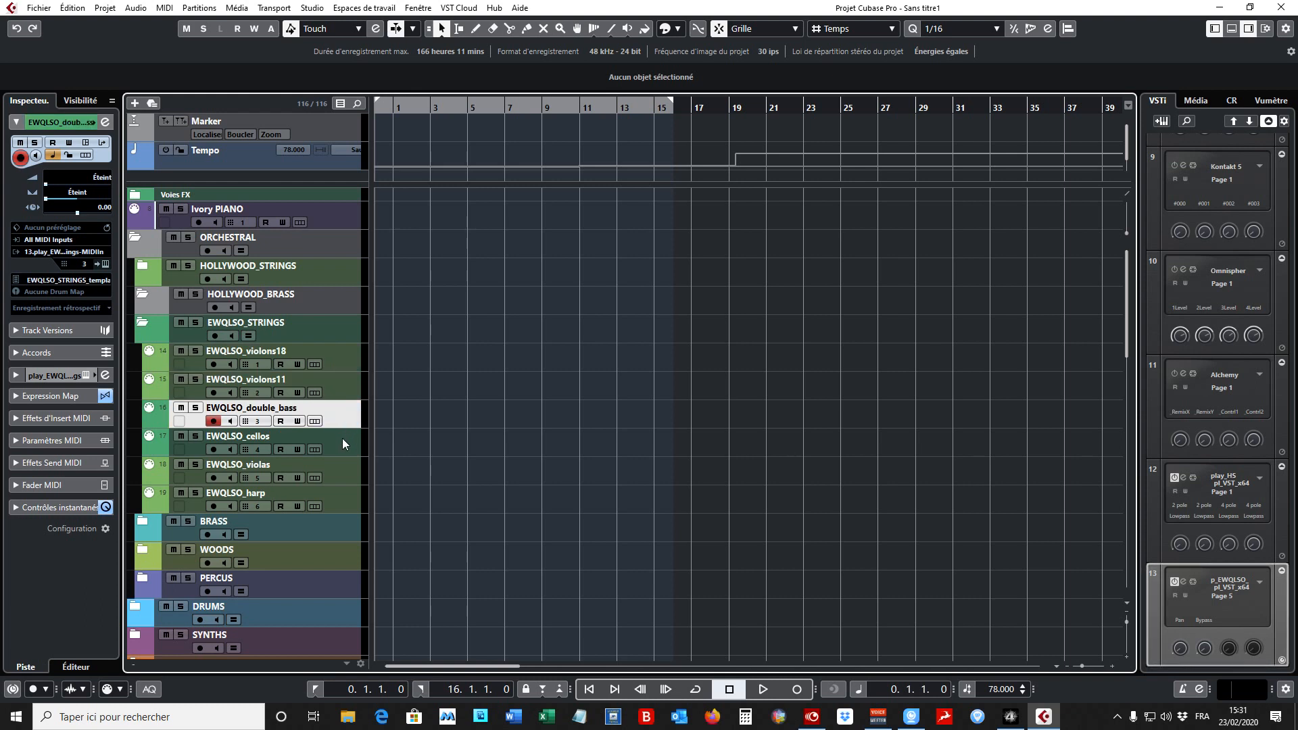
pyautogui.click(342, 438)
pyautogui.click(346, 468)
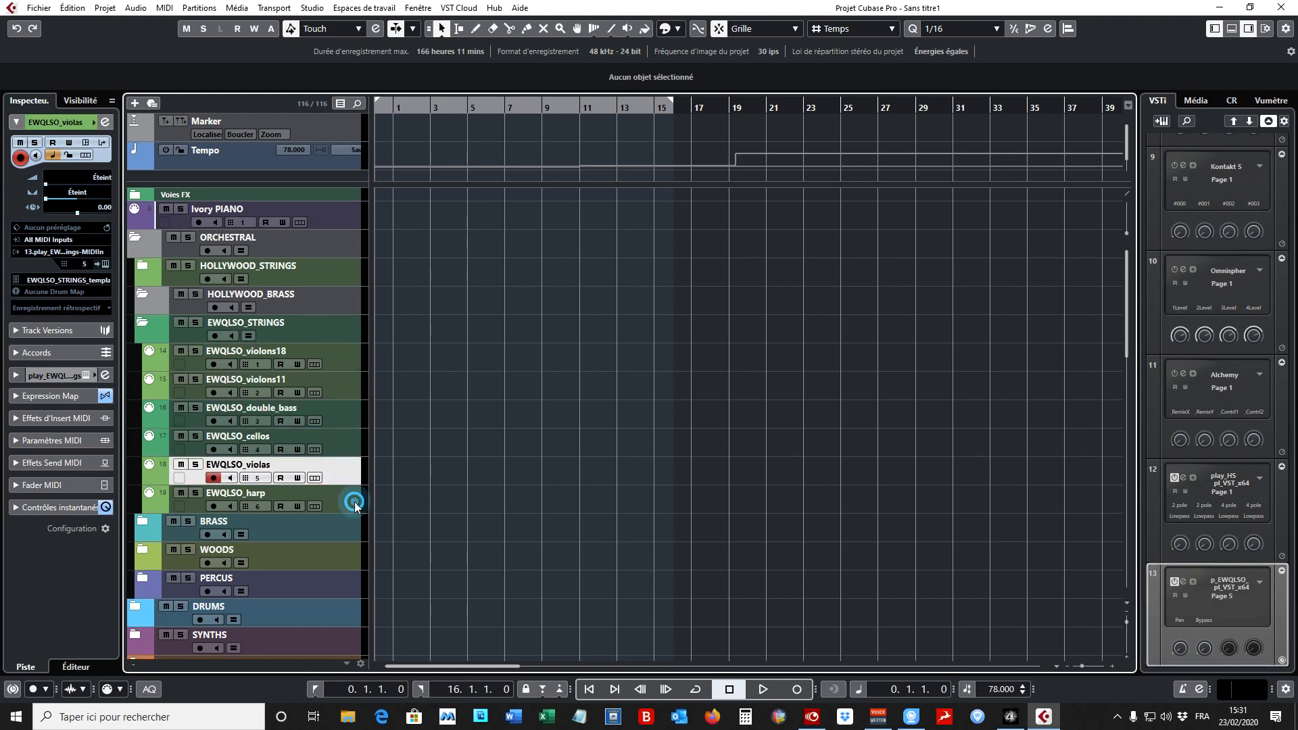
pyautogui.click(354, 502)
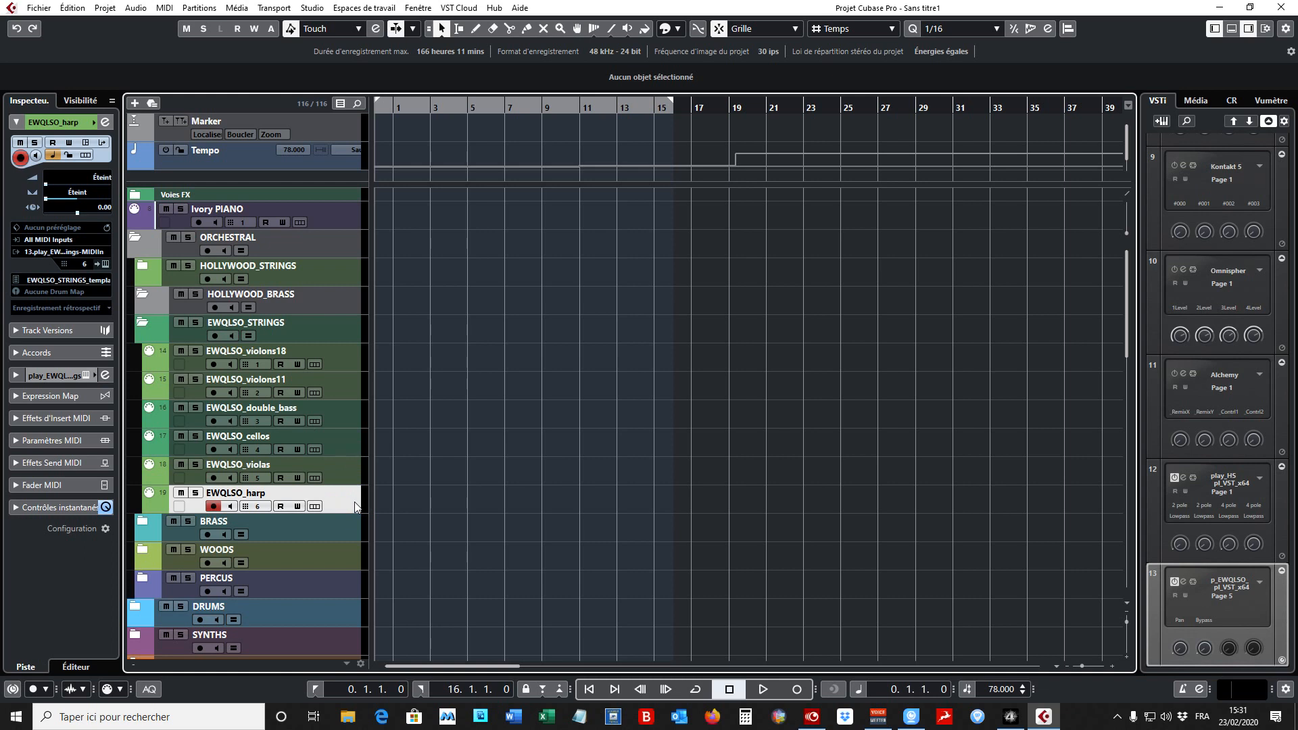
pyautogui.click(351, 216)
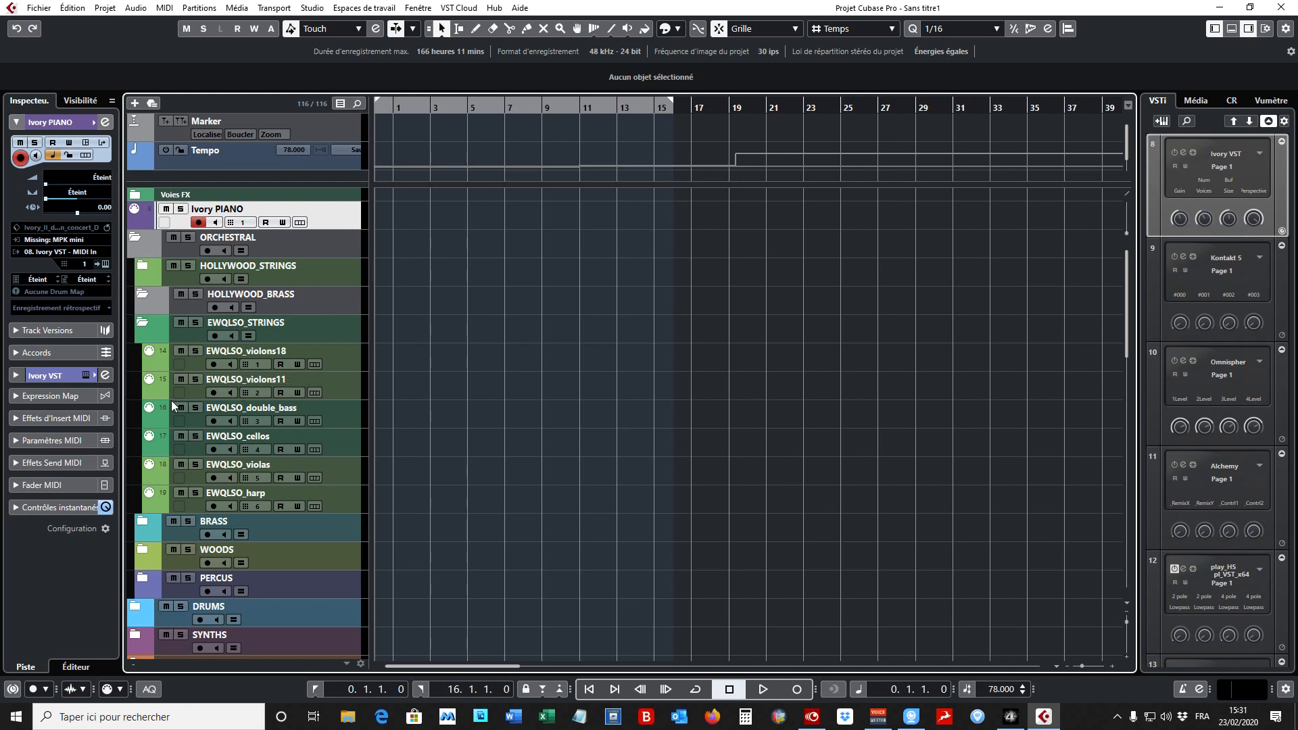
pyautogui.click(142, 325)
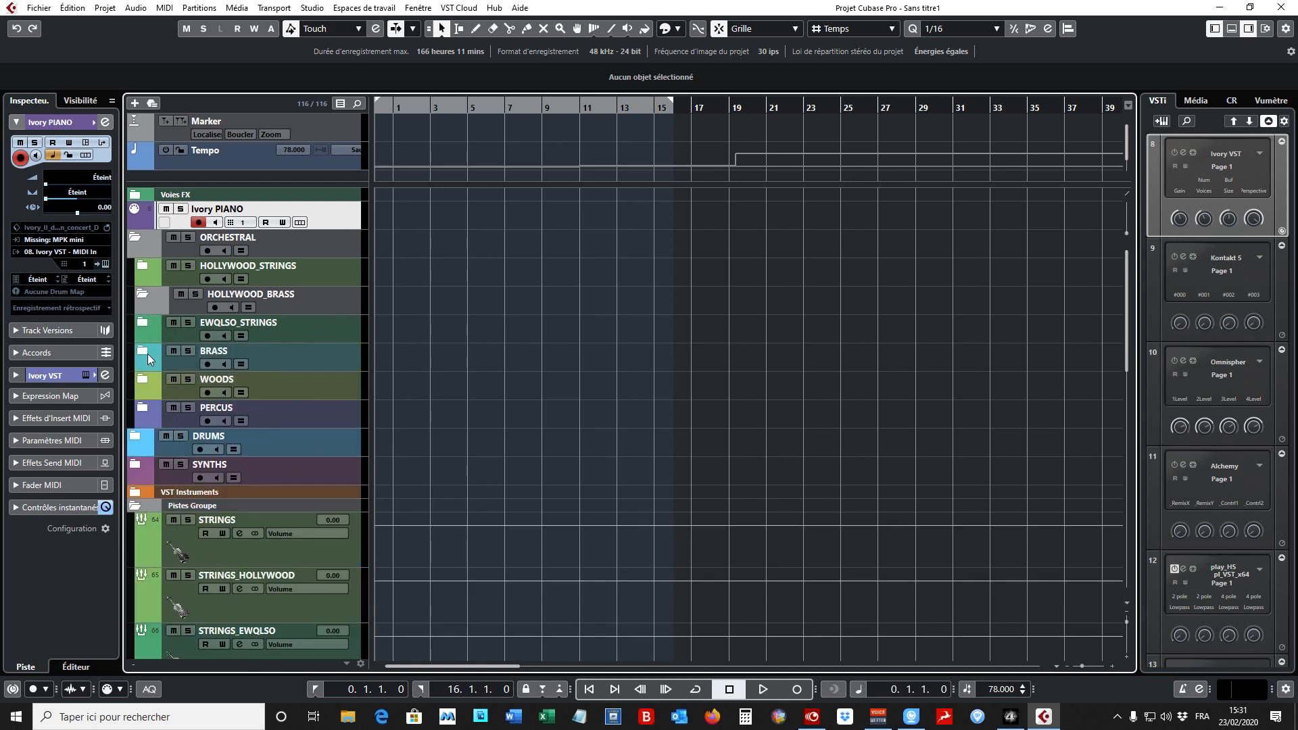
# - Expand the BRASS folder, examine its tracks EWQLSO_trompettes, EWQLSO_trombones and EWQLSO_french_horns, and collapse the folder again
pyautogui.click(147, 354)
pyautogui.click(347, 388)
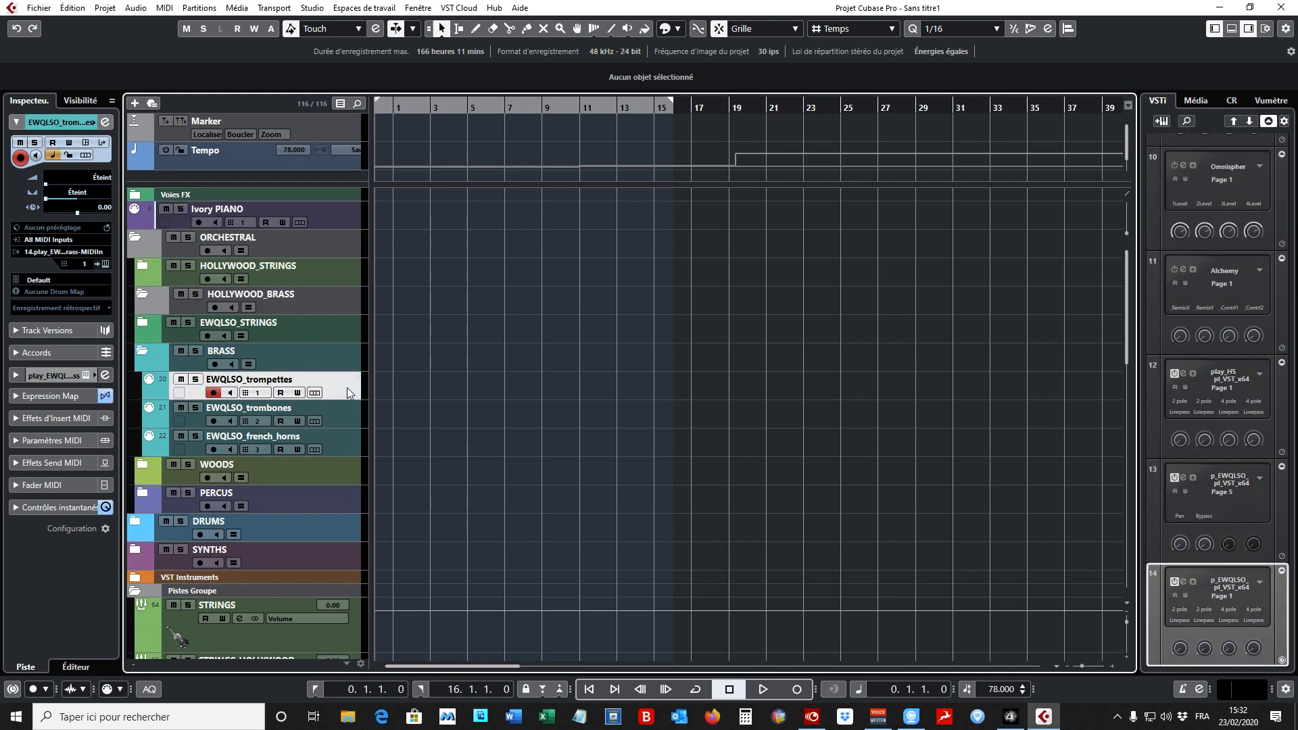
pyautogui.click(338, 414)
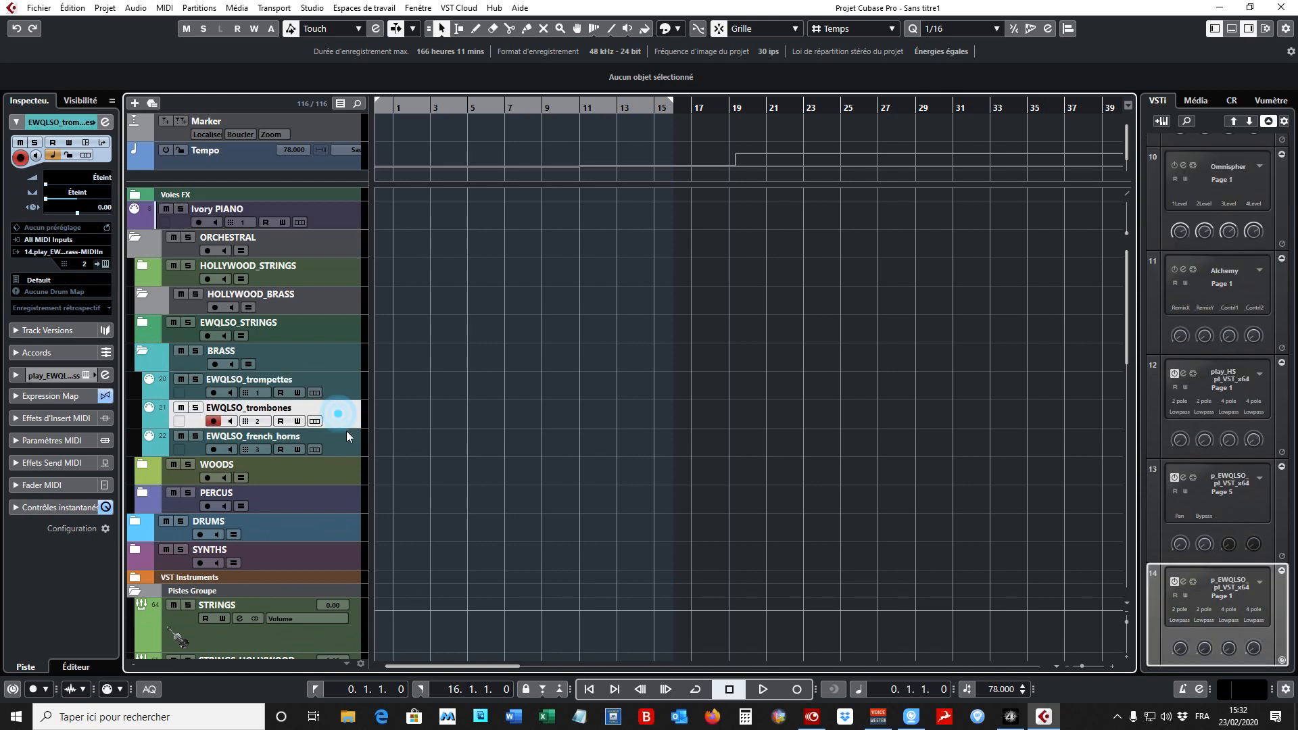
pyautogui.click(347, 442)
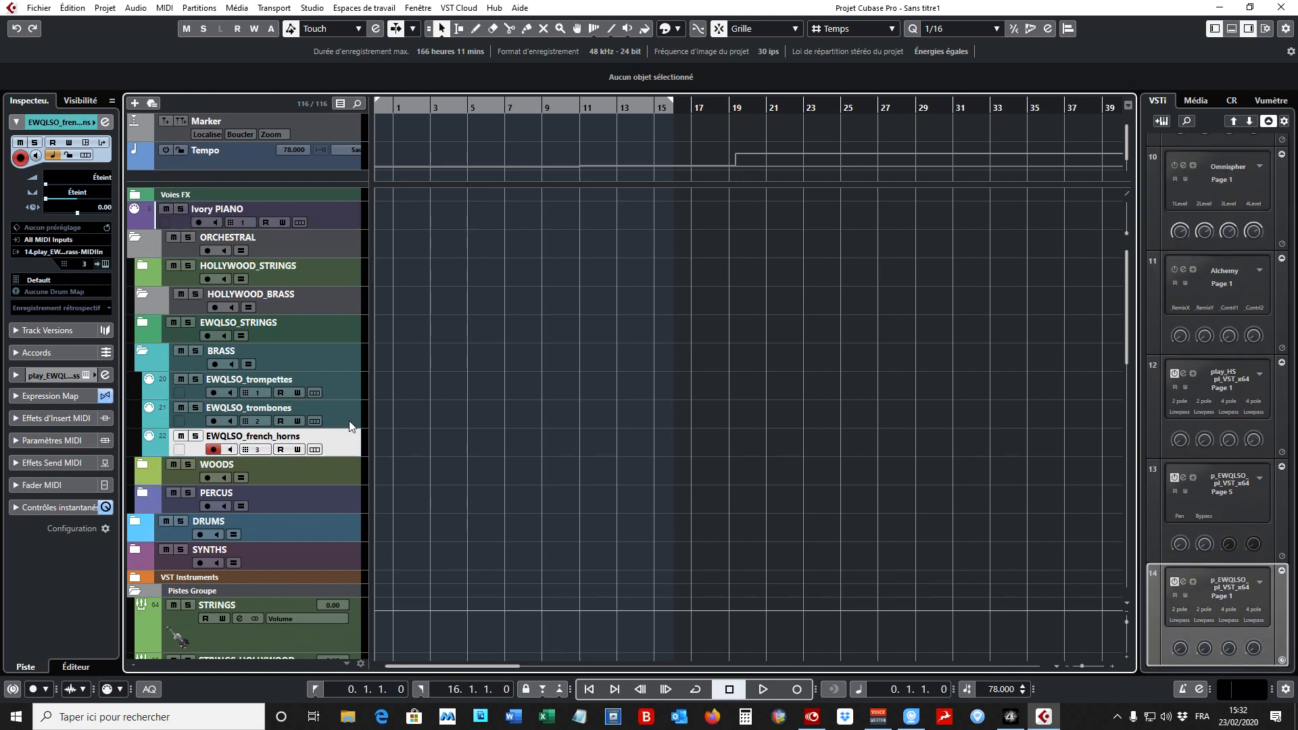
pyautogui.click(349, 416)
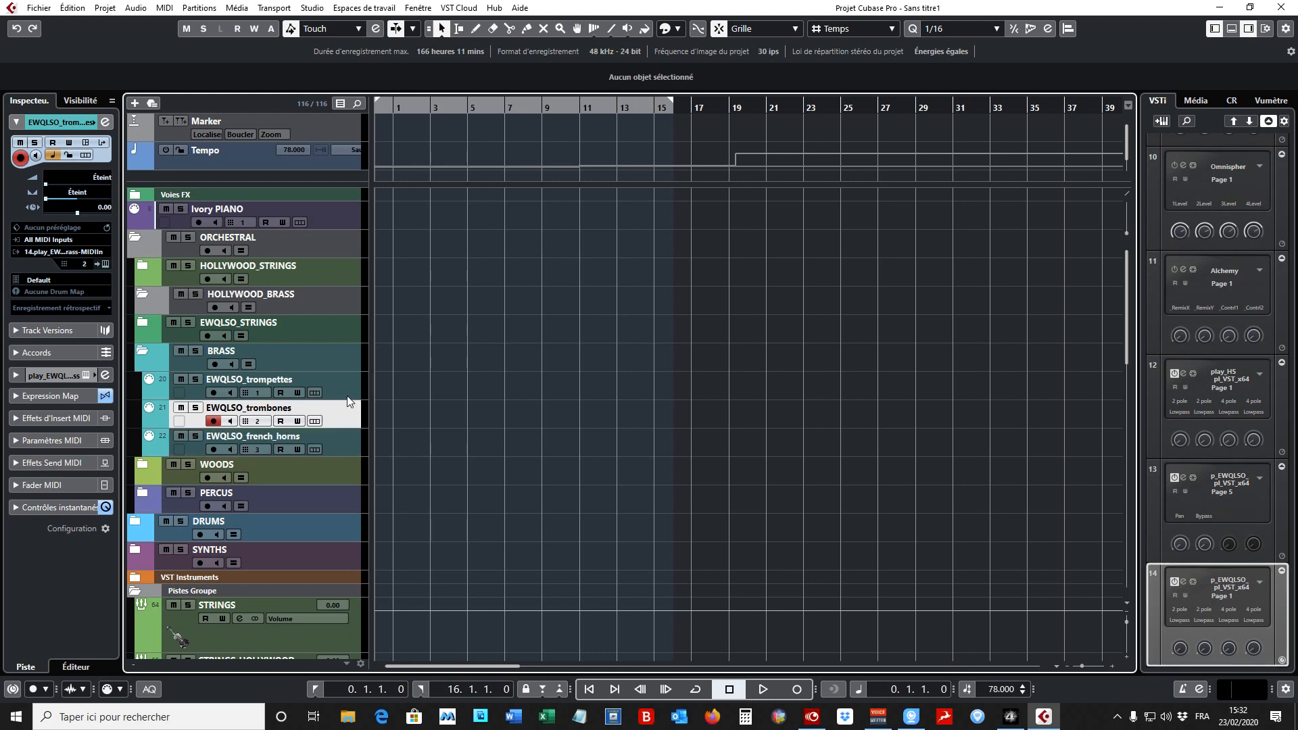
pyautogui.click(347, 395)
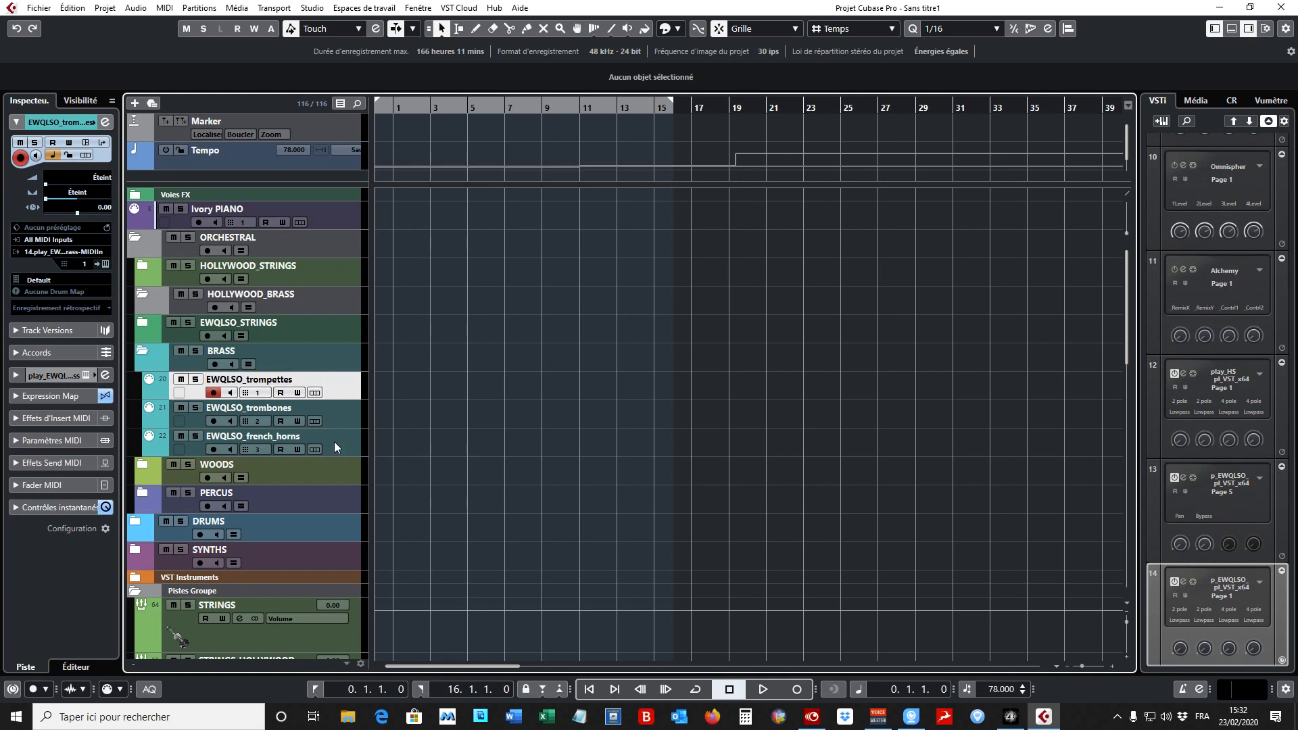
pyautogui.click(143, 351)
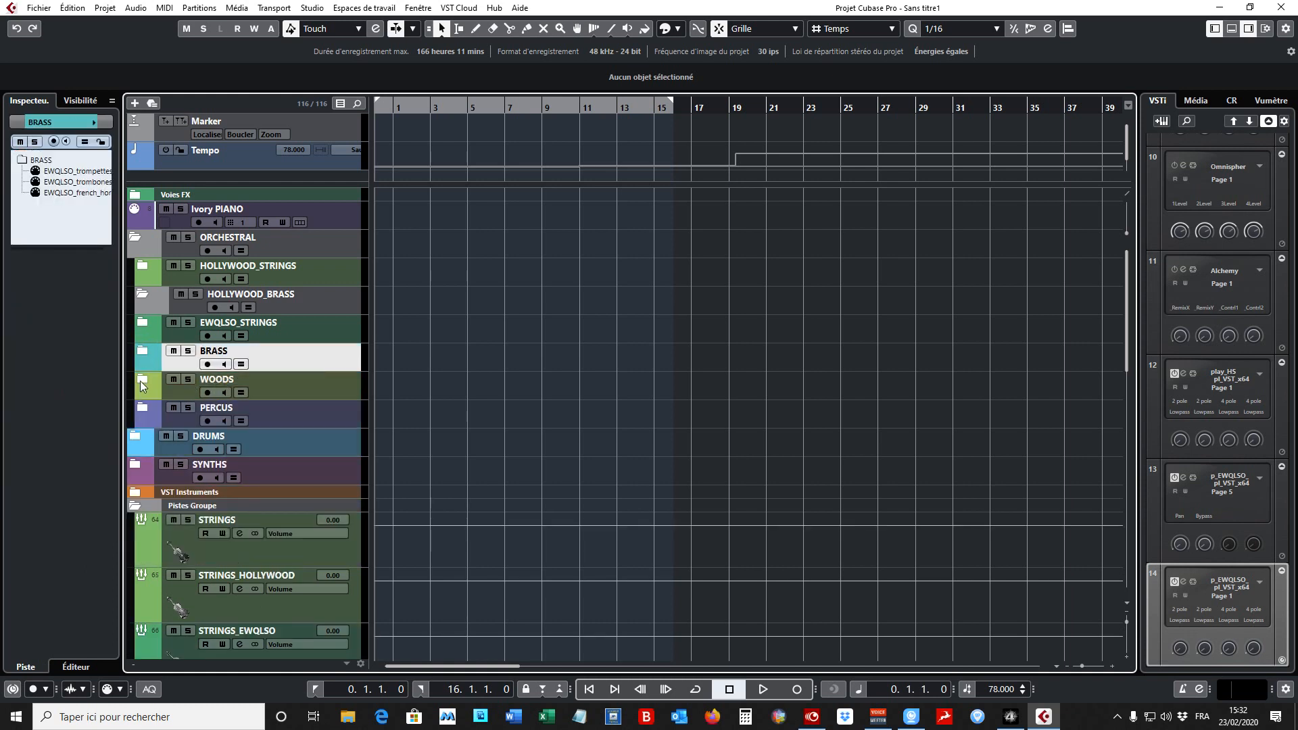
# - Expand the WOODS folder, examine its tracks EWQLSO_oboes, EWQLSO_clarinettes and EWQLSO_contrebassons, and collapse the folder again
pyautogui.click(140, 381)
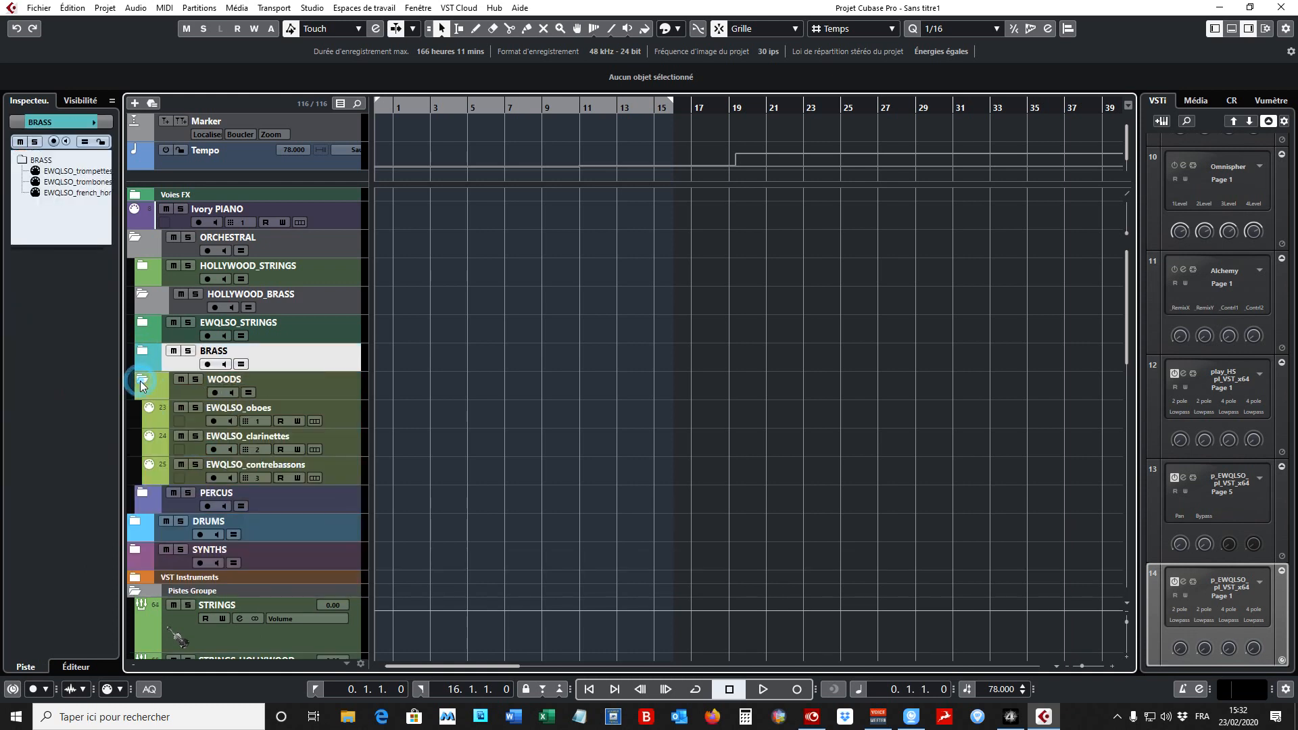
pyautogui.click(354, 416)
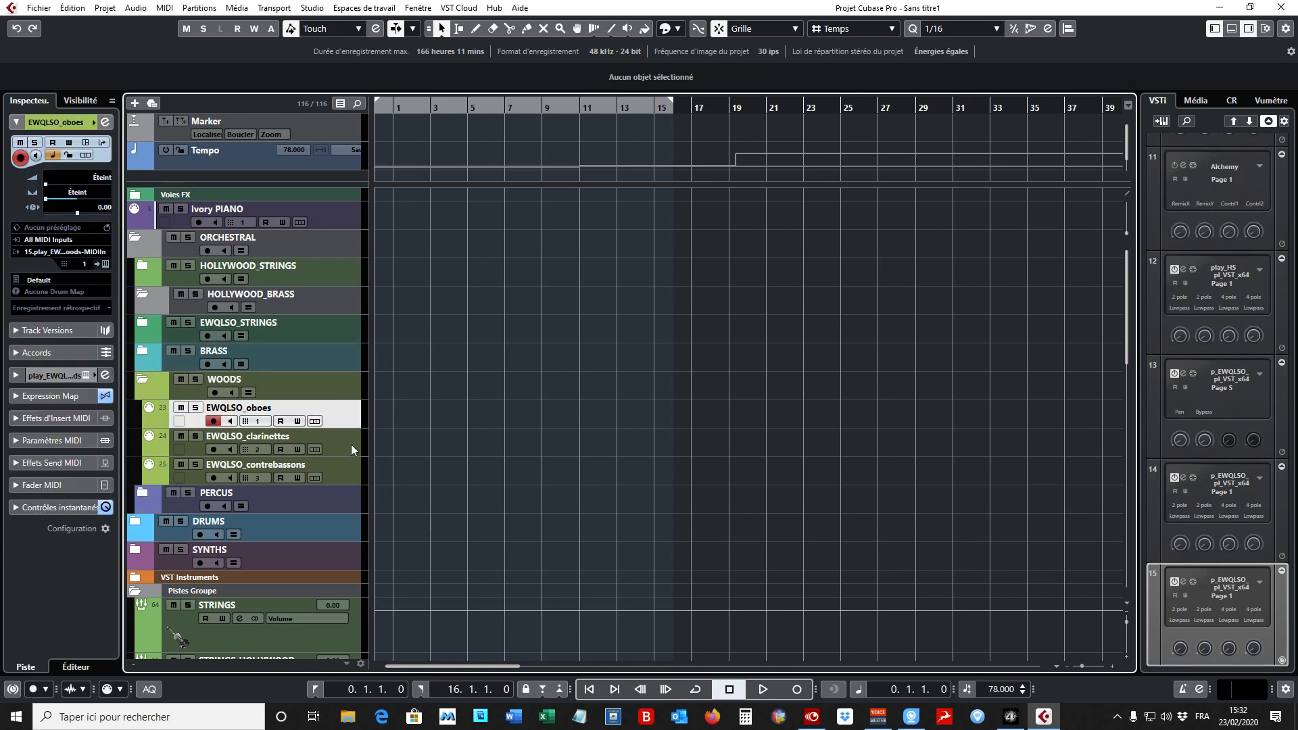
pyautogui.click(350, 444)
pyautogui.click(346, 468)
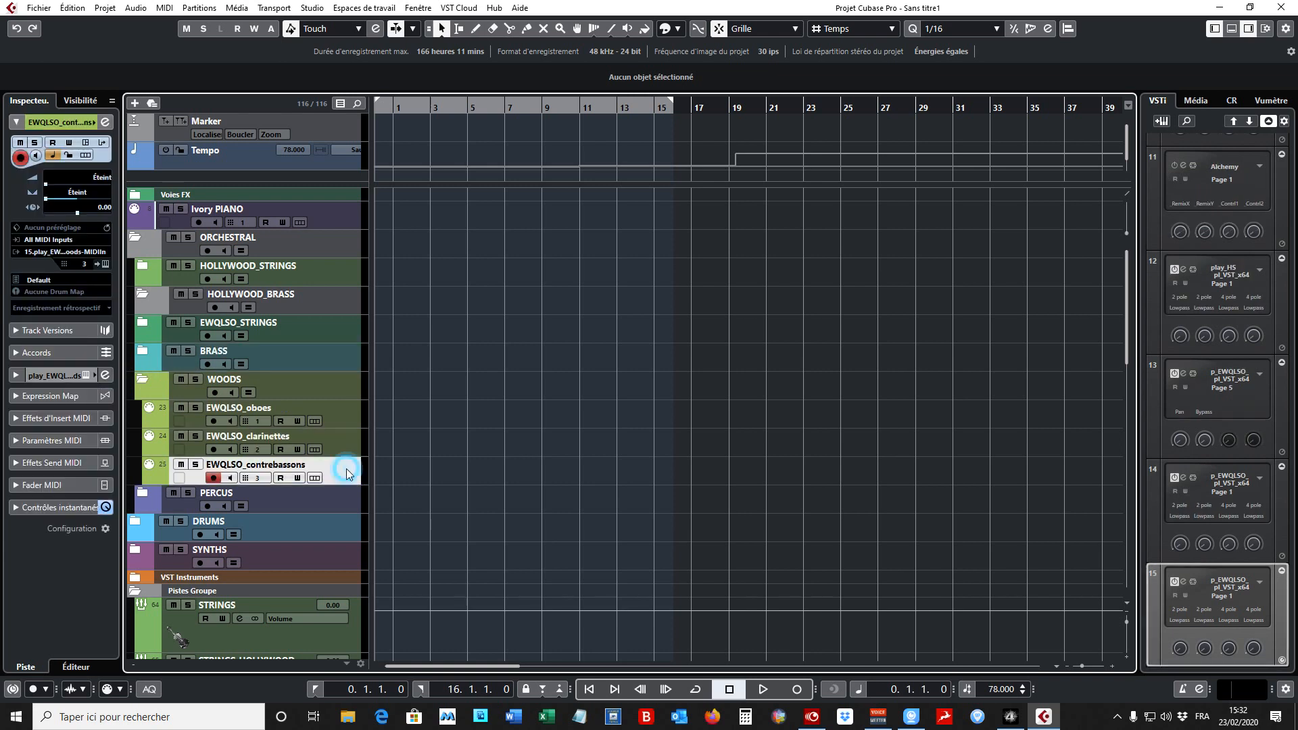
pyautogui.click(142, 384)
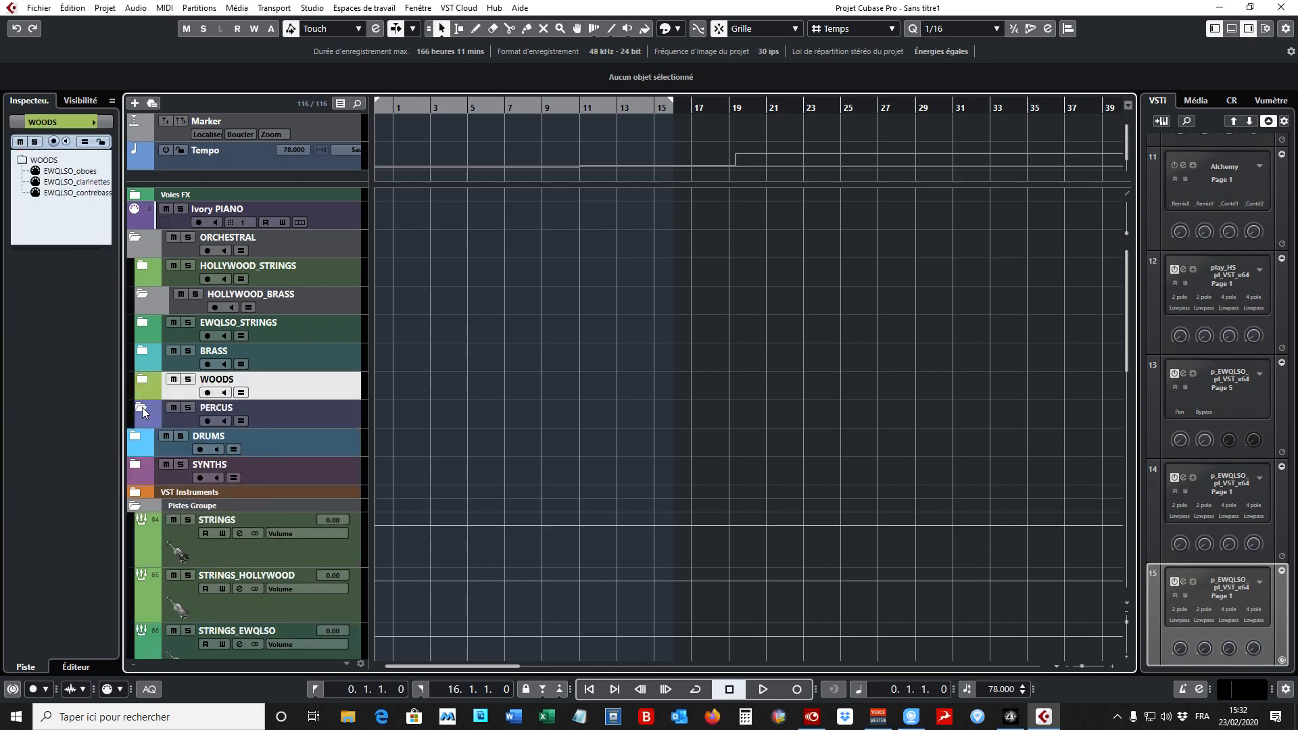
# - Expand the PERCUS folder, examine each track from EWQLSO_vienne_cymbal to EWQLSO_various_percs, and collapse the folder again
pyautogui.click(142, 407)
pyautogui.scroll(-5, 294, 434)
pyautogui.scroll(2, 348, 340)
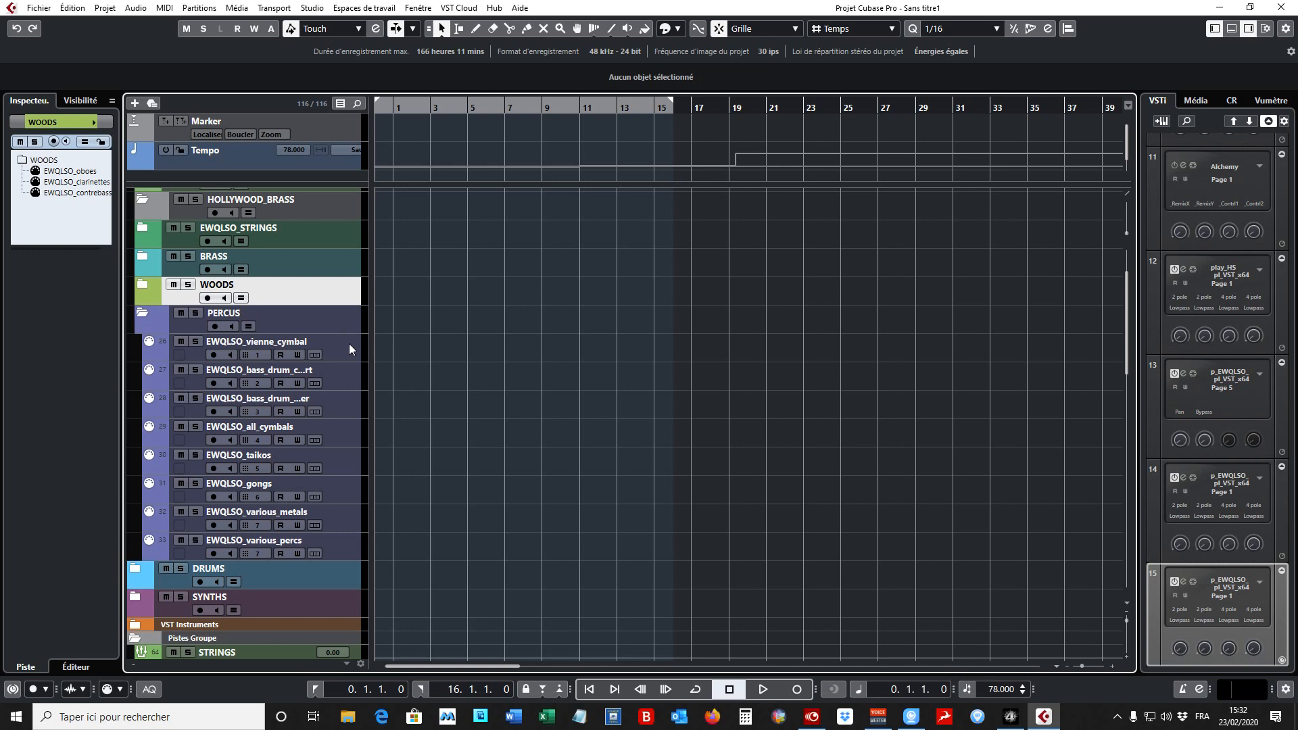
pyautogui.click(347, 346)
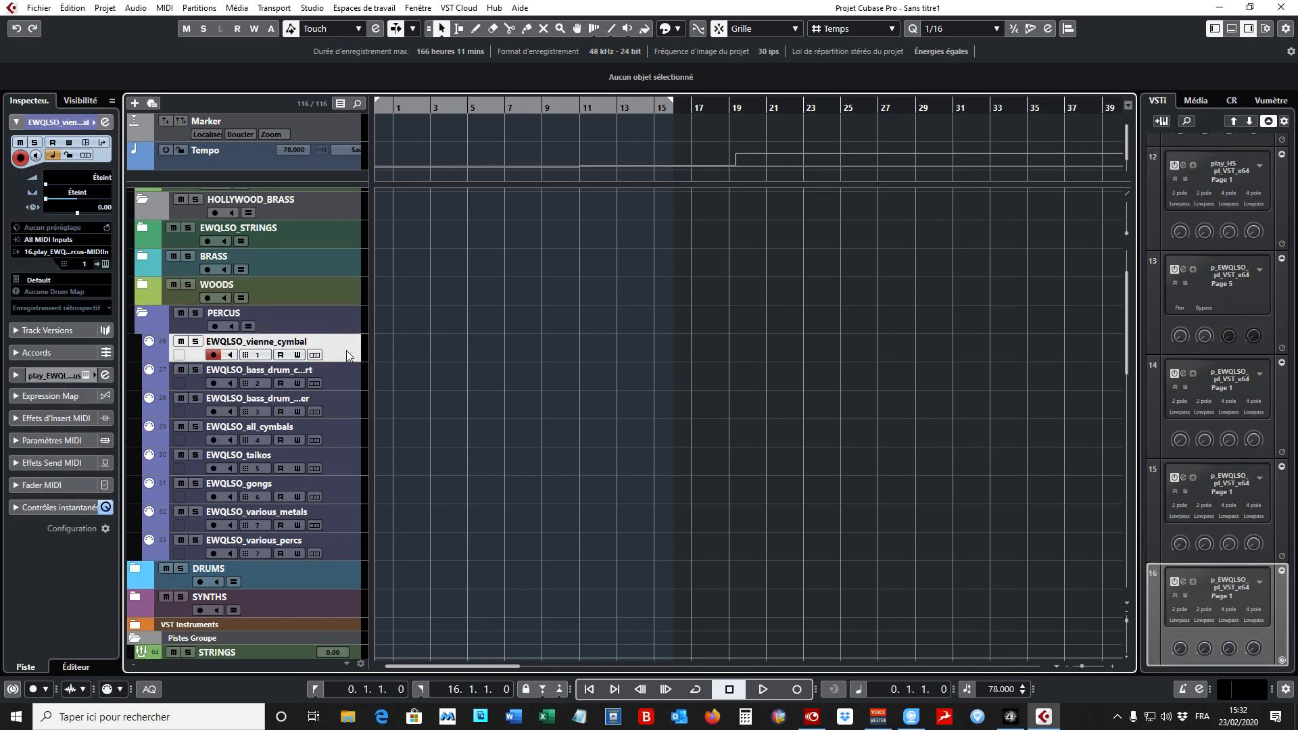
pyautogui.click(343, 373)
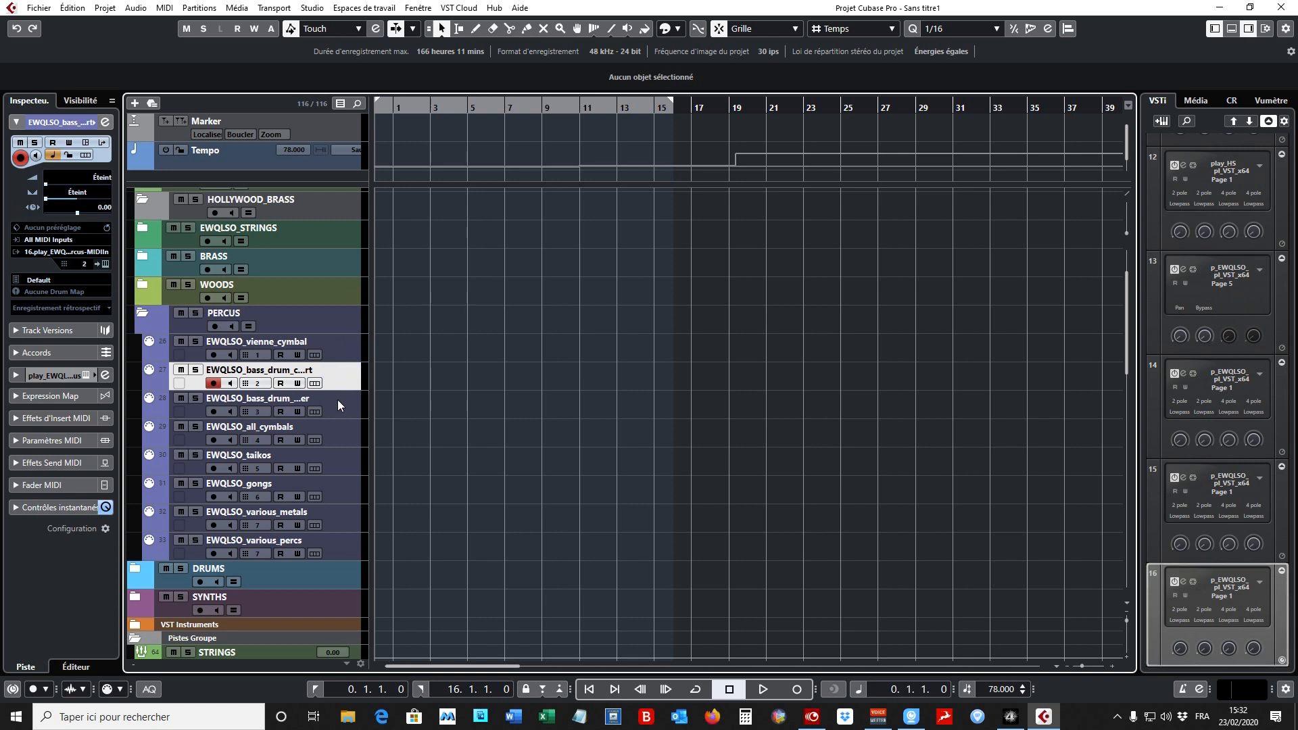
pyautogui.click(338, 400)
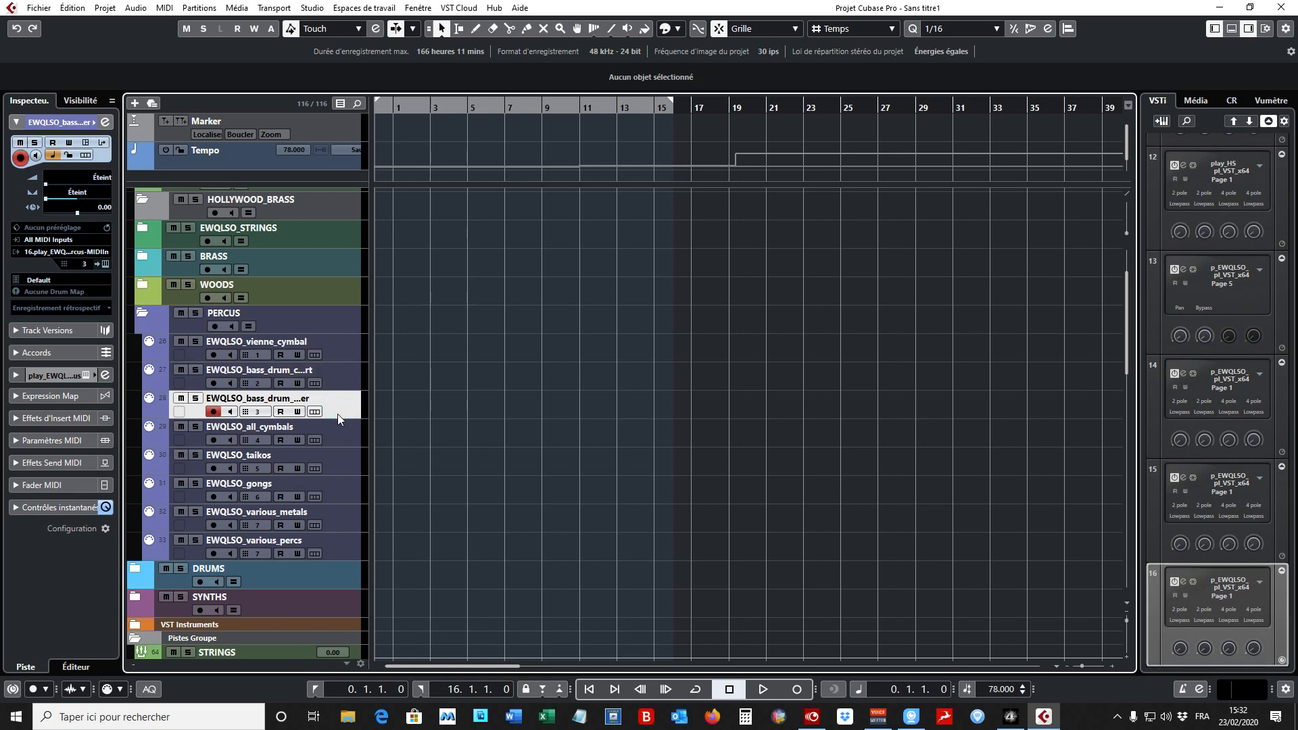
pyautogui.click(342, 435)
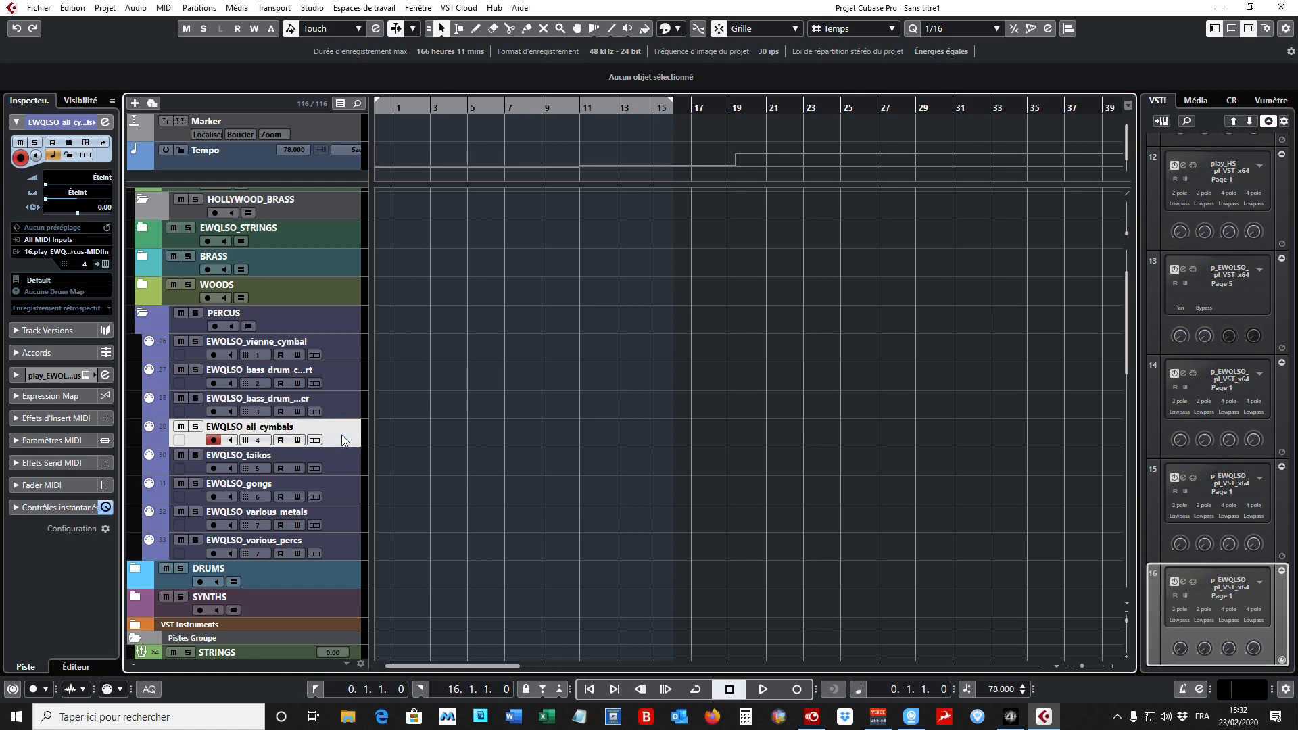
pyautogui.click(334, 461)
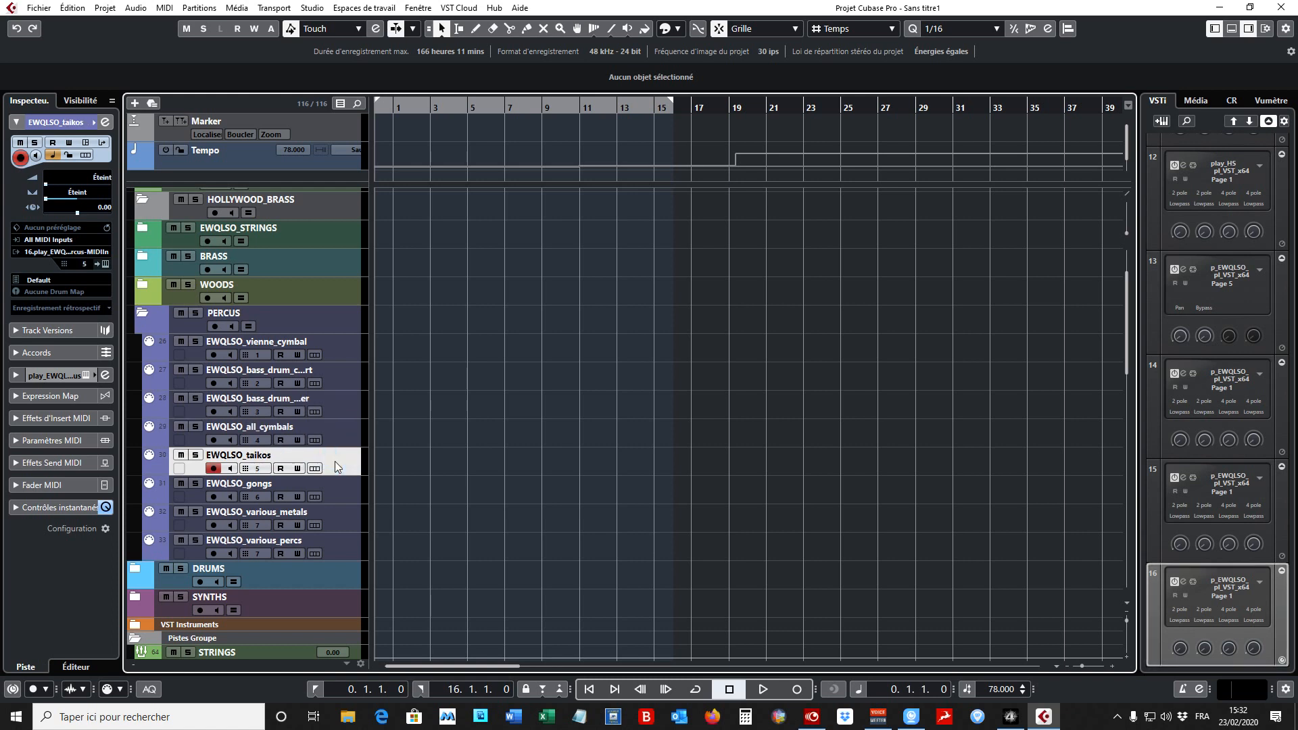
pyautogui.click(337, 490)
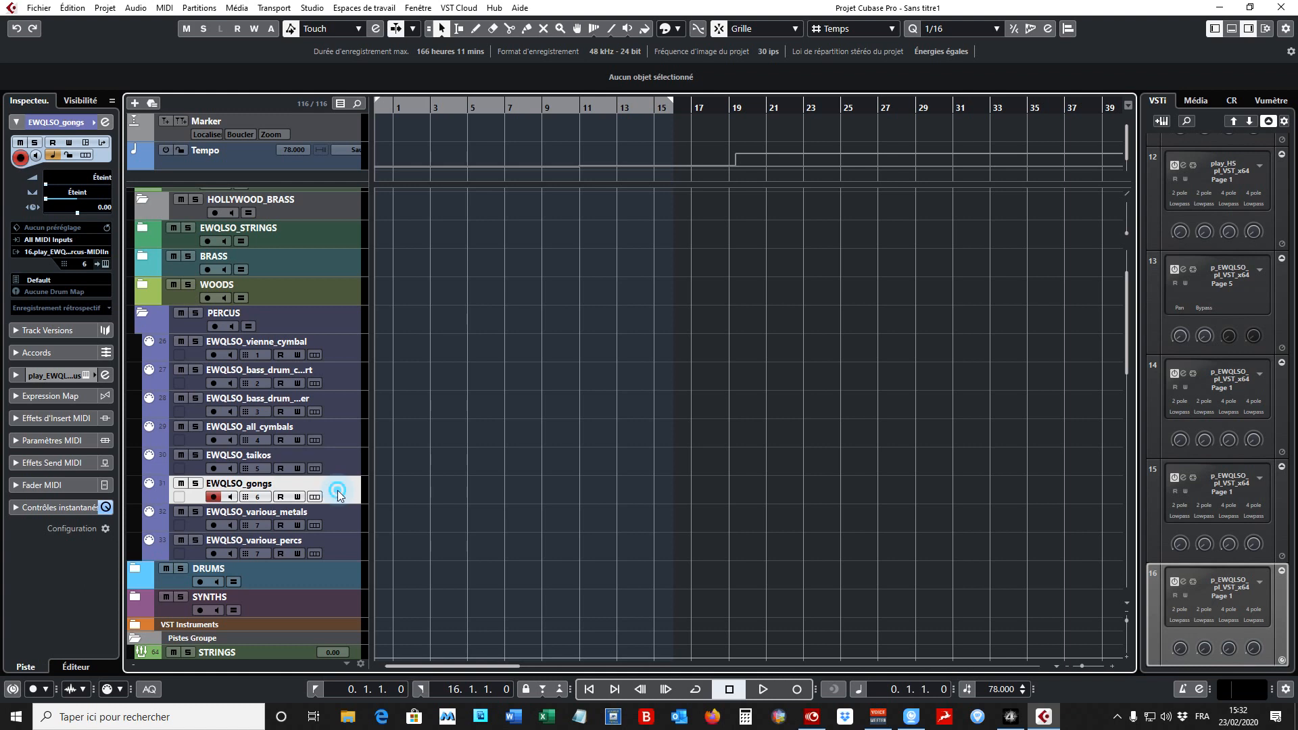
pyautogui.click(339, 522)
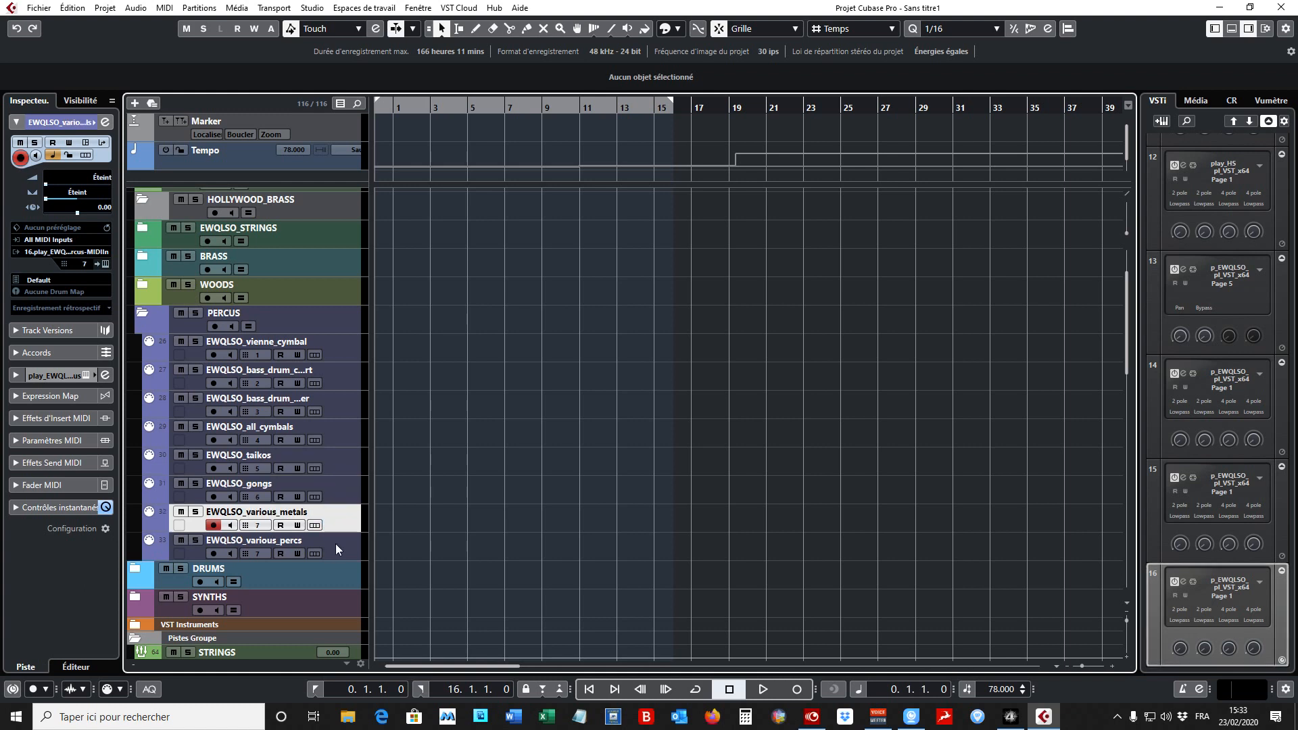
pyautogui.click(336, 546)
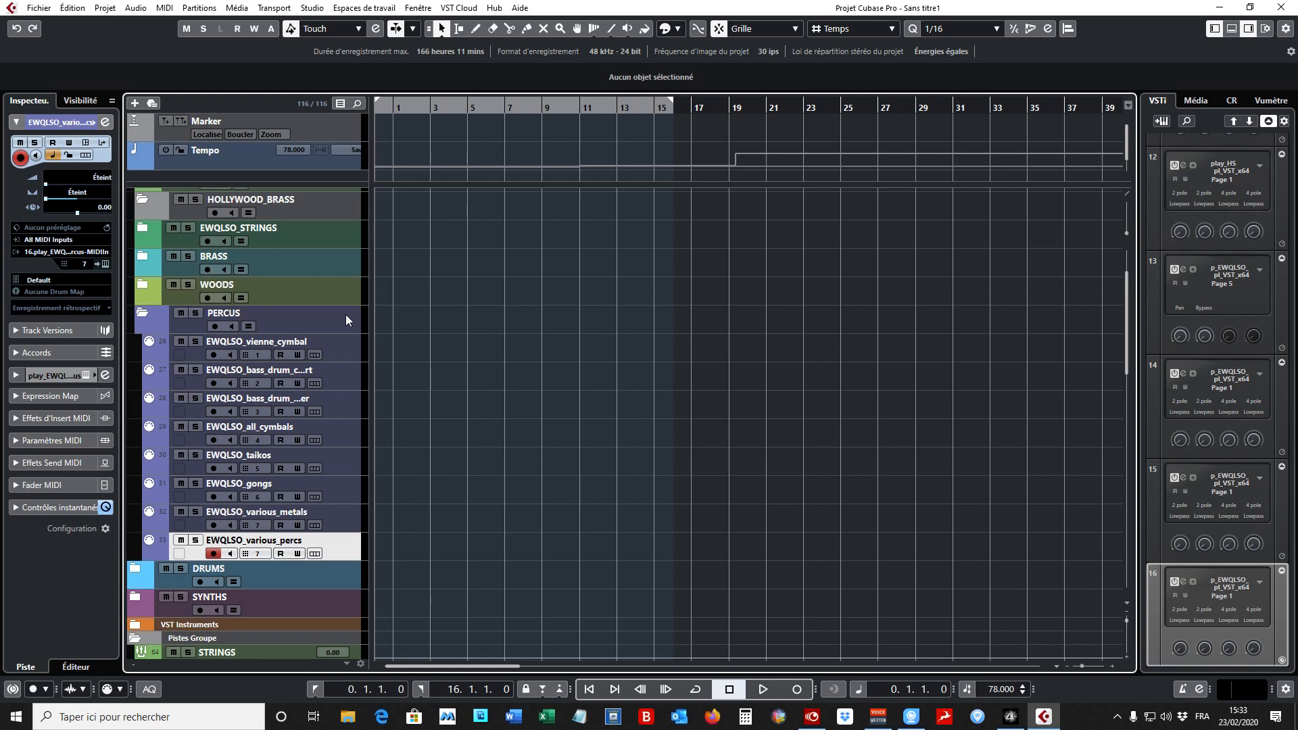
pyautogui.click(142, 313)
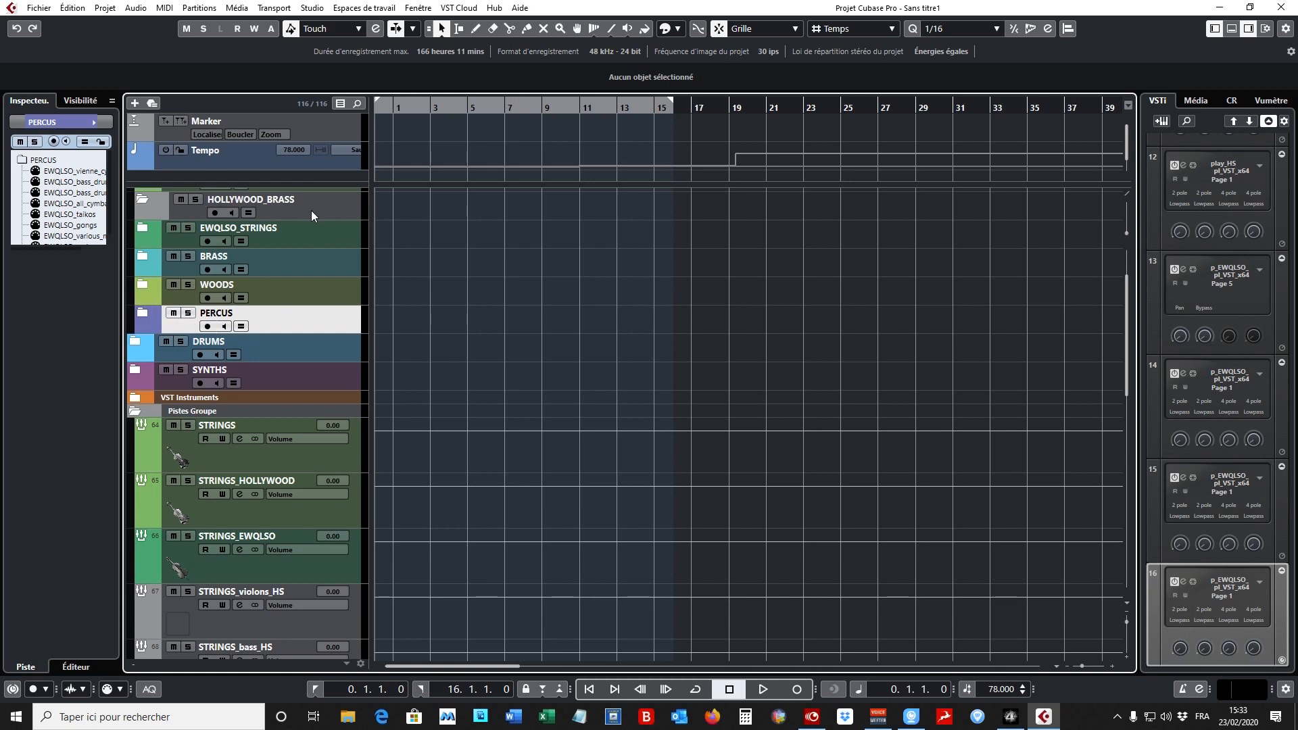
# - Return to the Hollywood folders and compare HOLLYWOOD_BRASS with HOLLYWOOD_STRINGS by selecting each in turn
pyautogui.scroll(3, 311, 215)
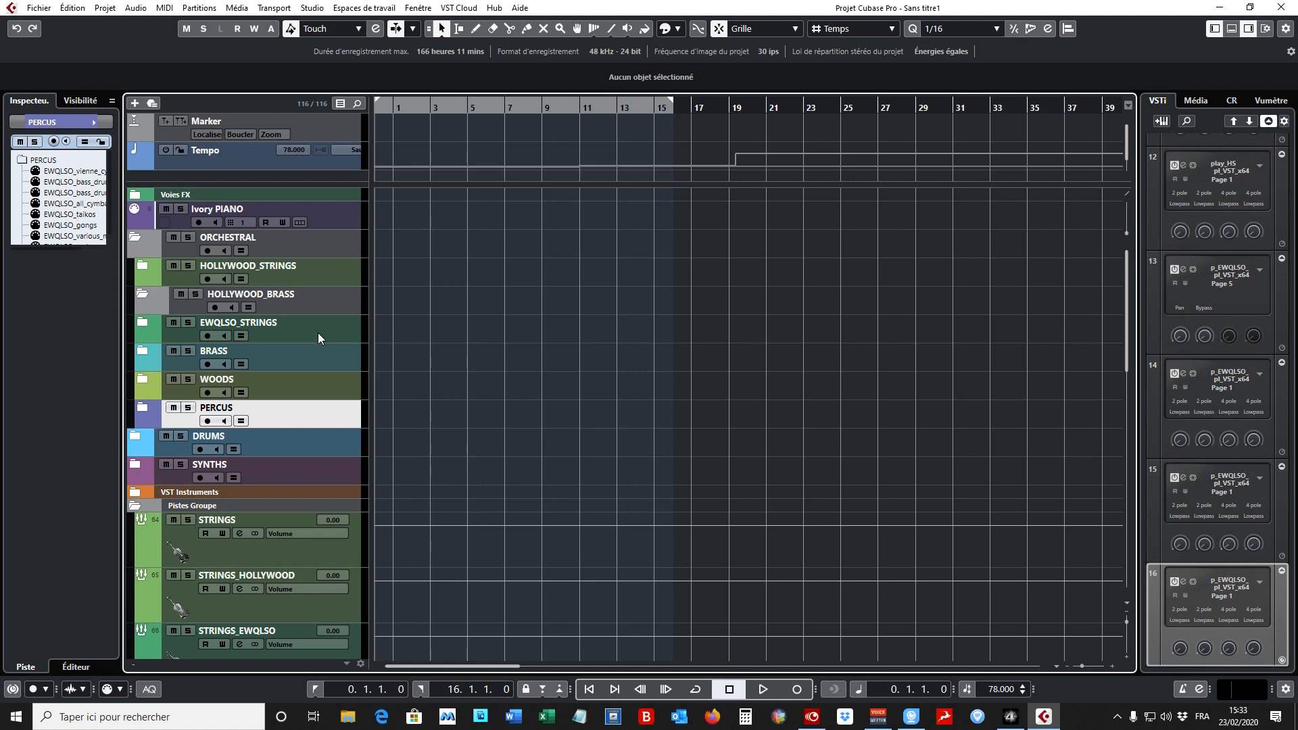
pyautogui.doubleClick(311, 410)
pyautogui.click(325, 308)
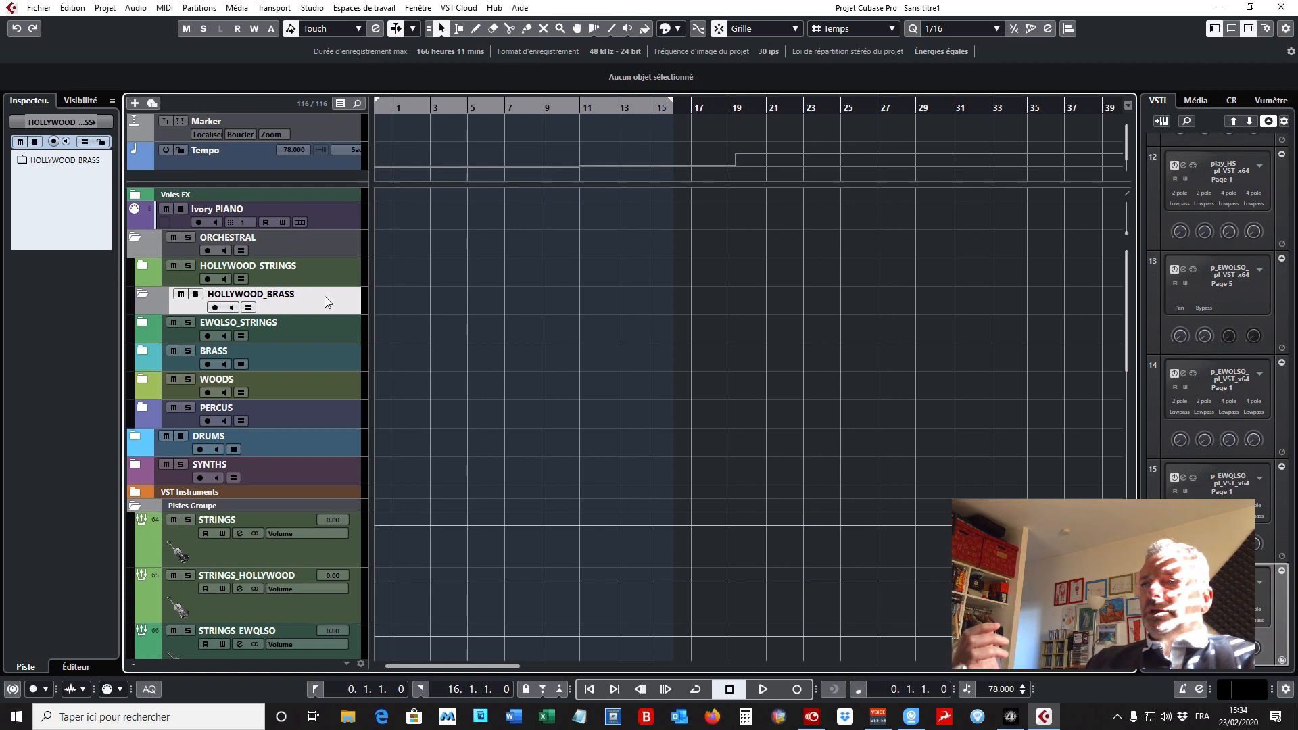
pyautogui.click(327, 271)
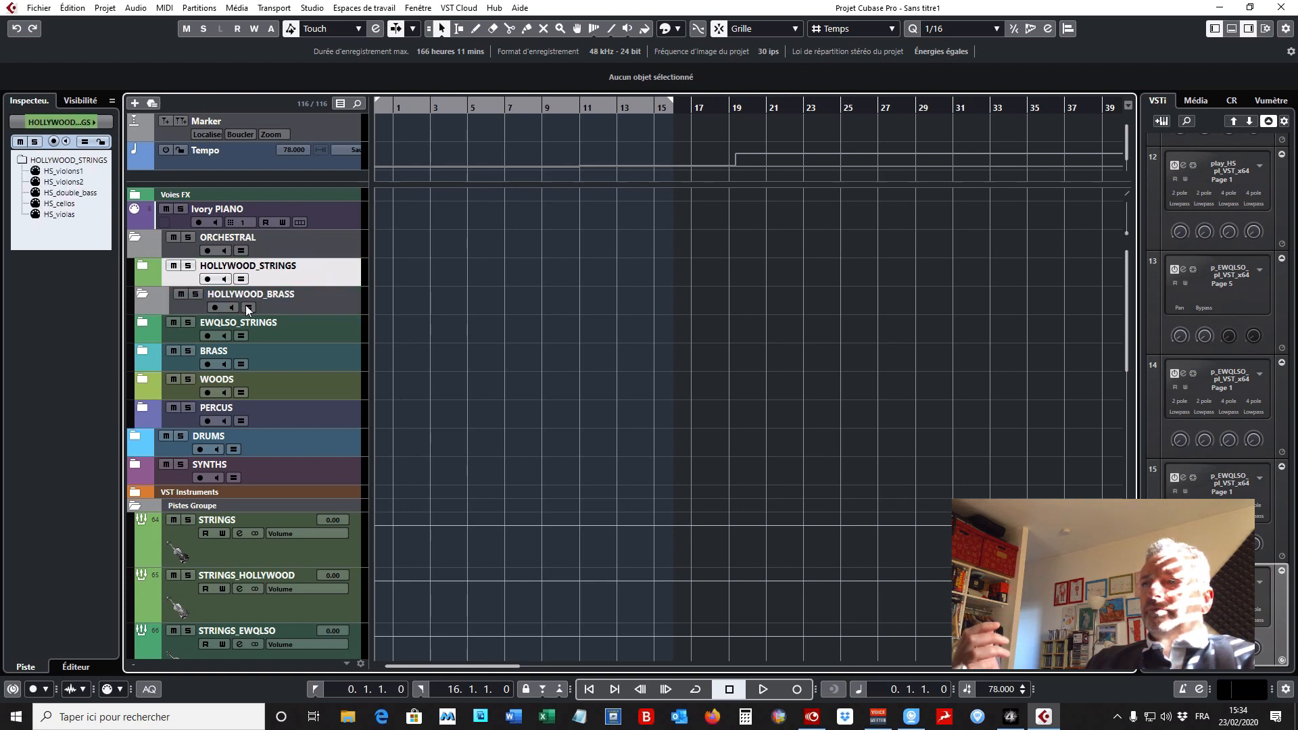
# - Expand HOLLYWOOD_STRINGS and examine the Expression Map assigned to the HS_violons1 track together with its map selection list
pyautogui.click(144, 266)
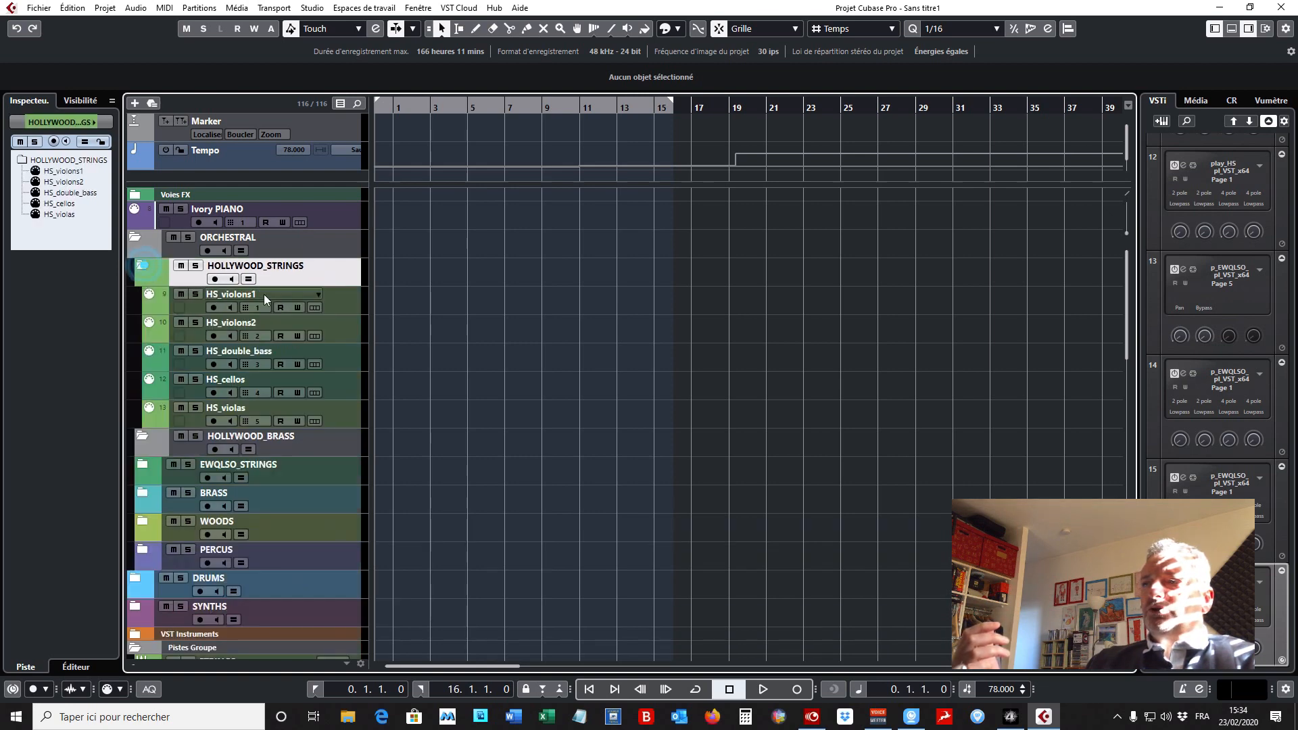
pyautogui.click(351, 302)
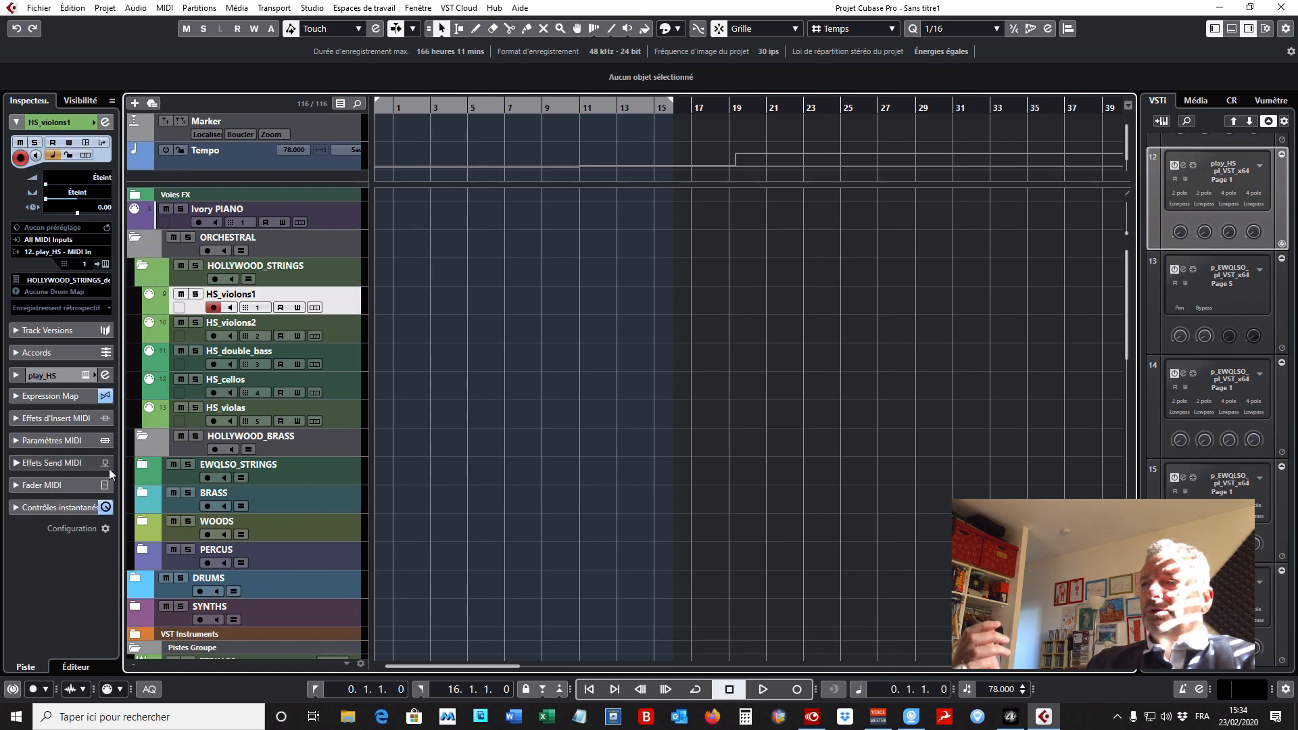
pyautogui.click(17, 399)
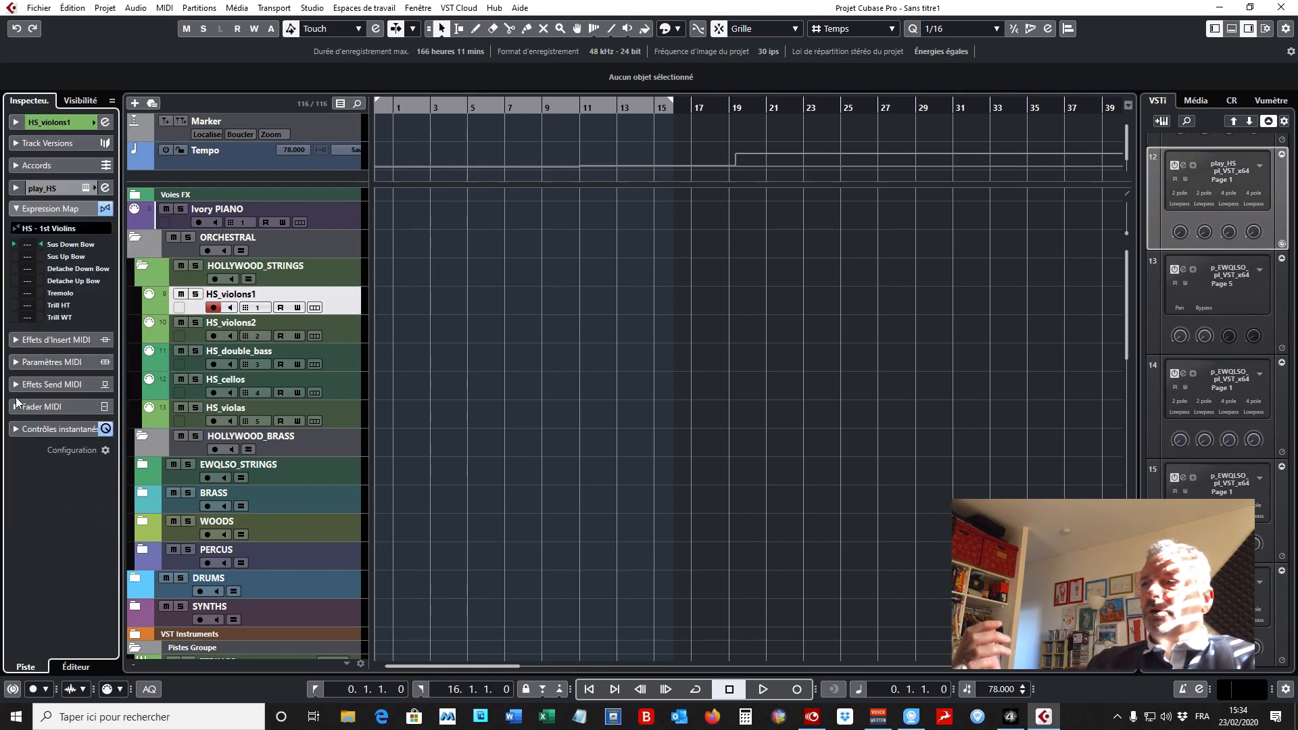
pyautogui.click(85, 230)
pyautogui.click(455, 296)
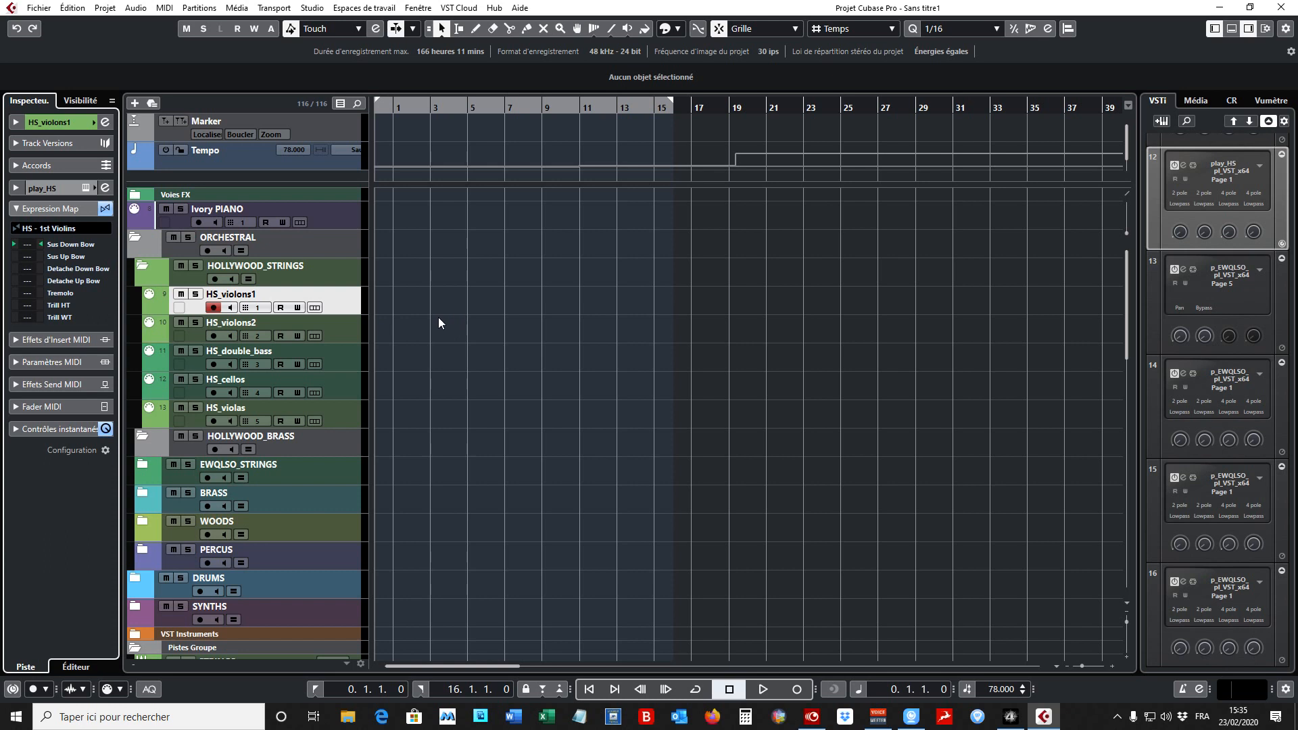
# - Check the Expression Maps of HS_violons2, HS_double_bass and HS_cellos, and collapse the HOLLYWOOD_STRINGS folder again
pyautogui.click(348, 334)
pyautogui.click(345, 358)
pyautogui.click(345, 386)
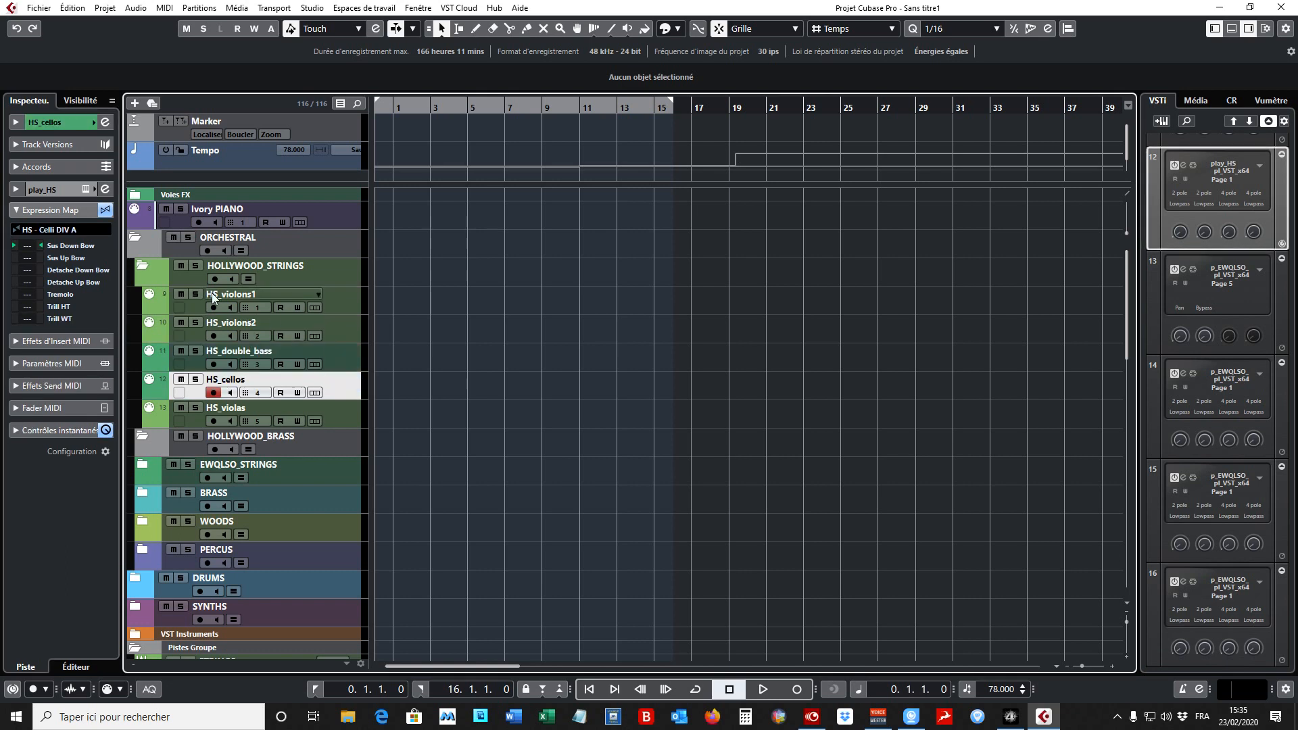
pyautogui.click(142, 269)
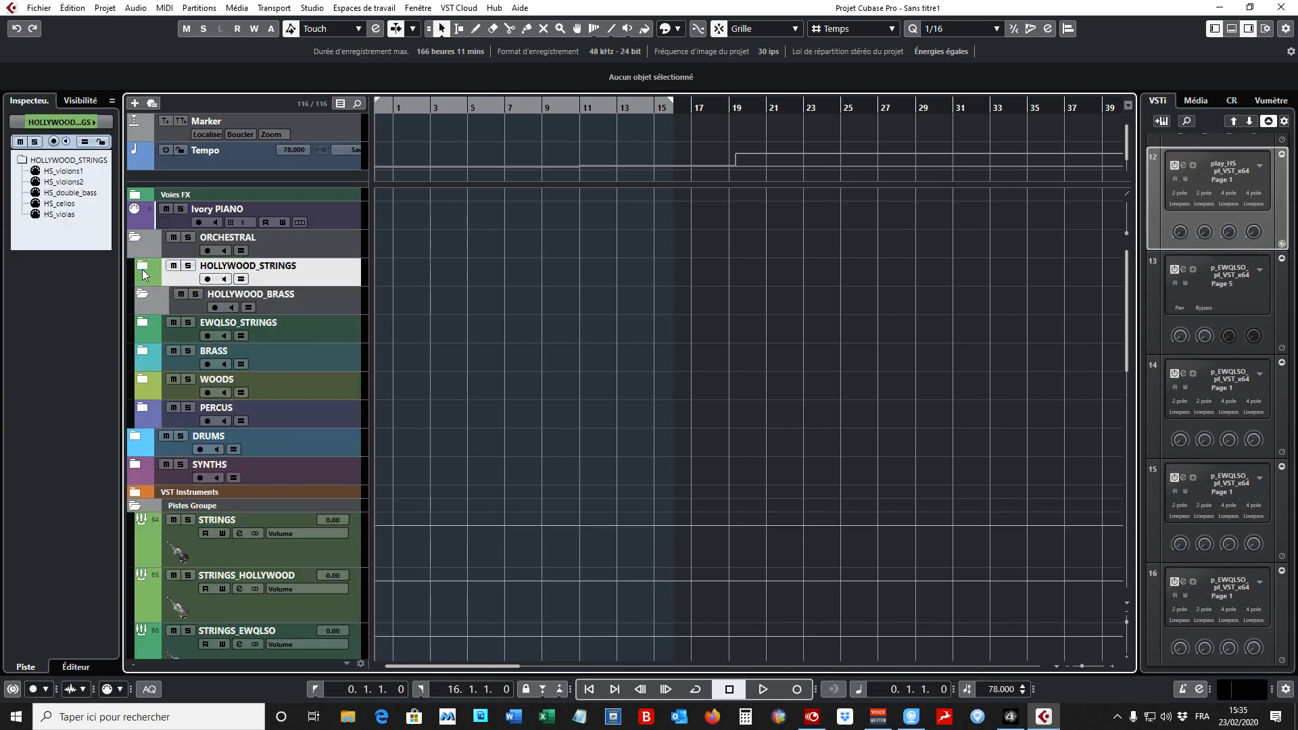
# - Select the HOLLYWOOD_BRASS folder and expand the BRASS folder to compare it with its EWQLSO tracks
pyautogui.click(326, 305)
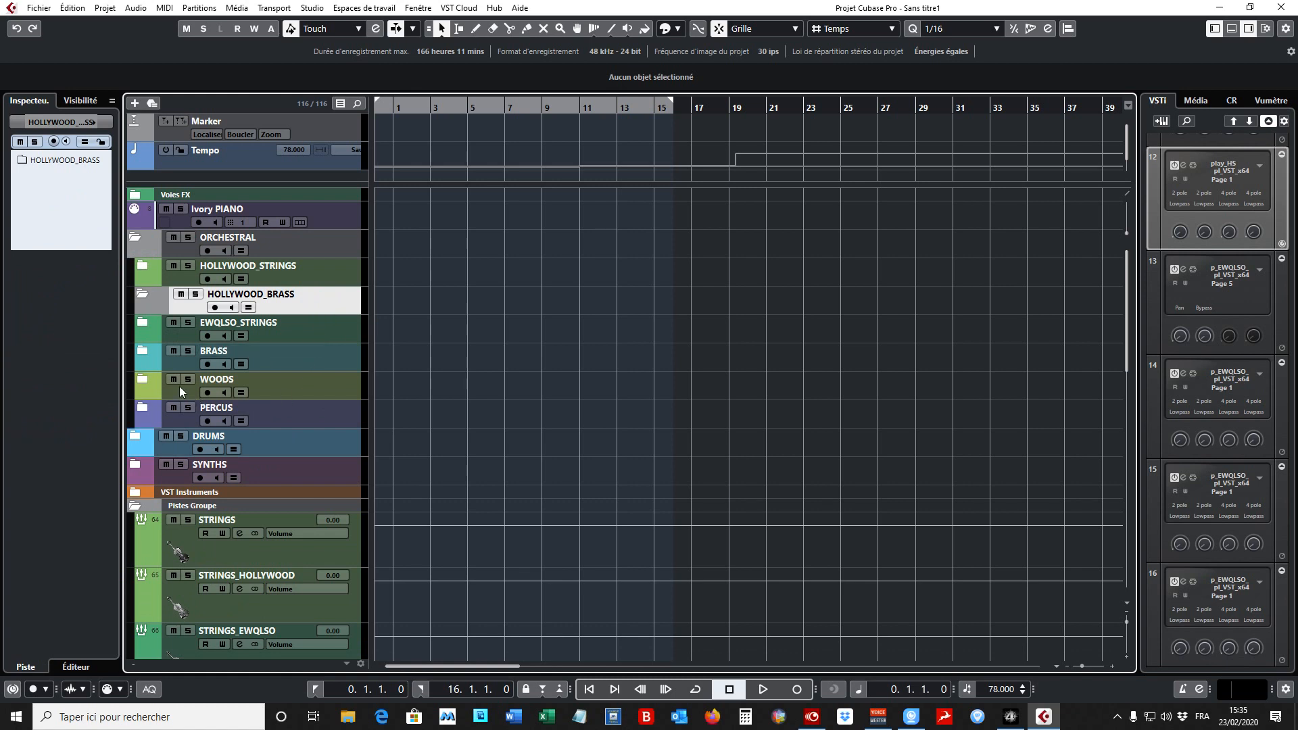
pyautogui.click(142, 351)
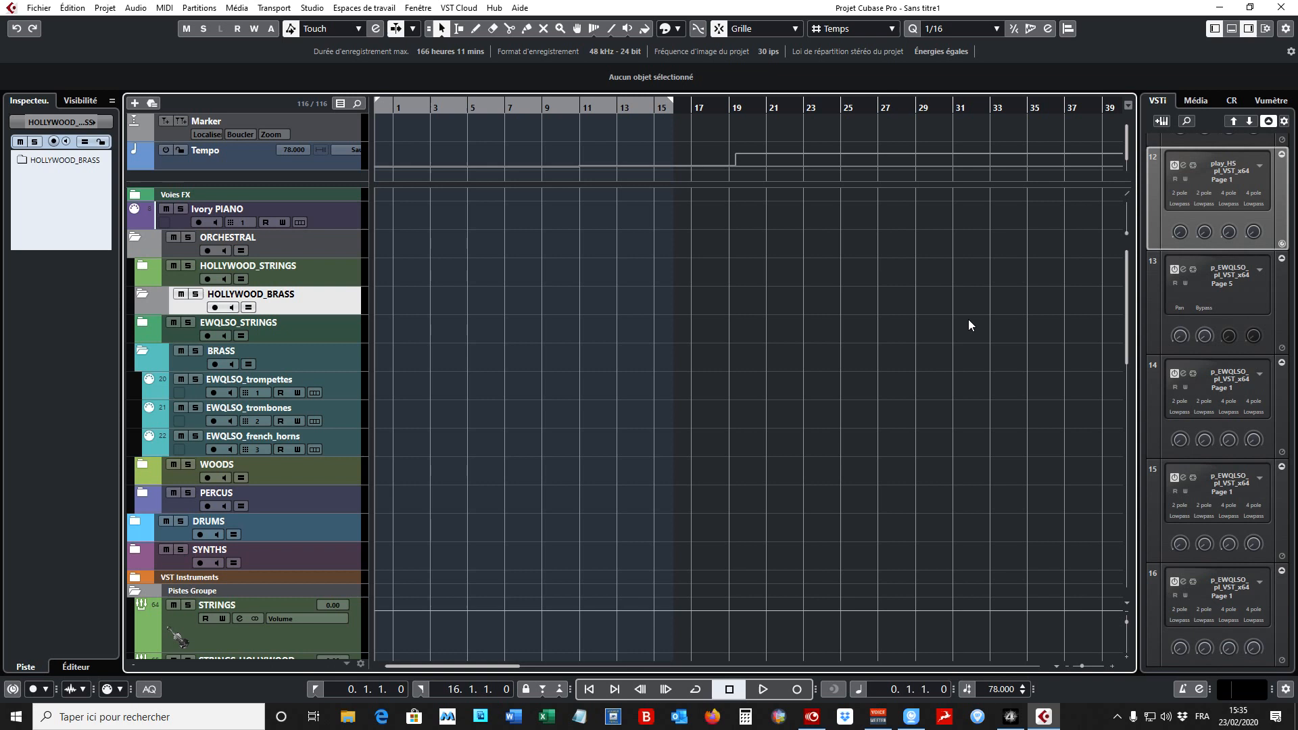
# - Open the plug-in window of the Play instrument in slot 17 of the VST instrument rack
pyautogui.click(1284, 210)
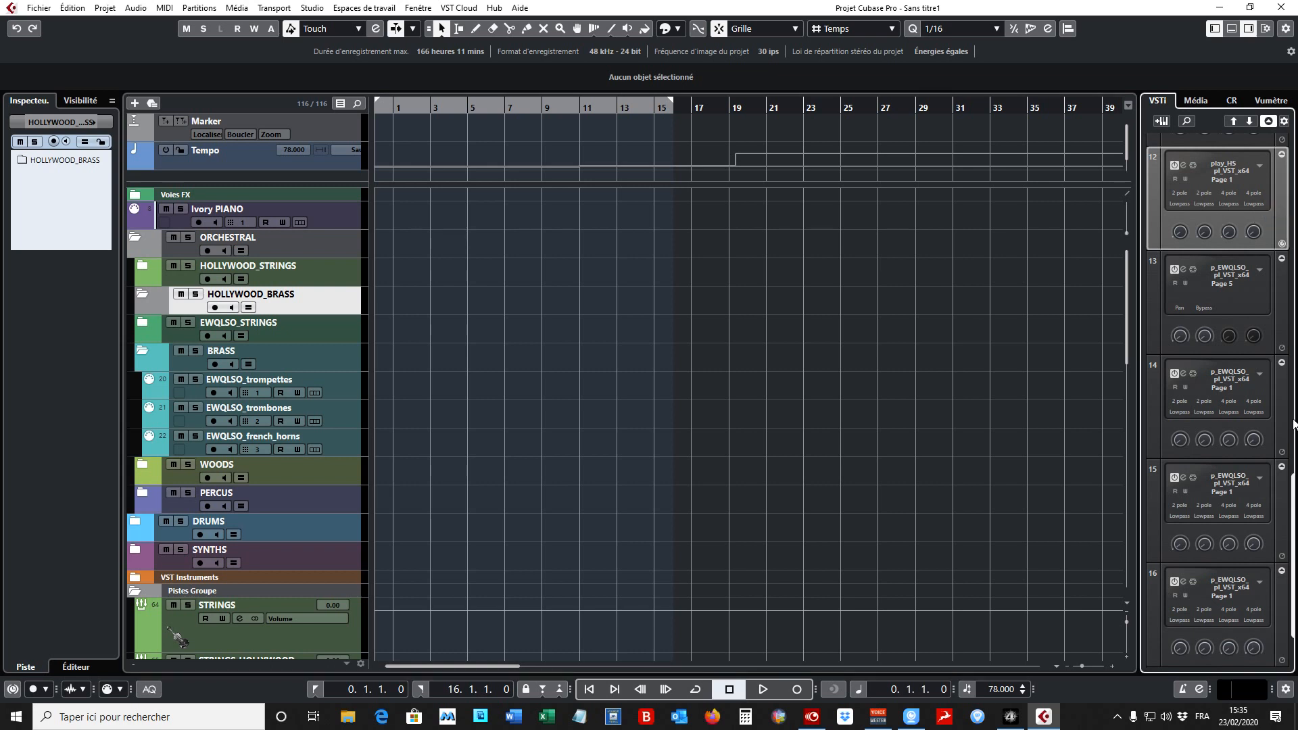
pyautogui.moveTo(1295, 488); pyautogui.dragTo(1296, 533)
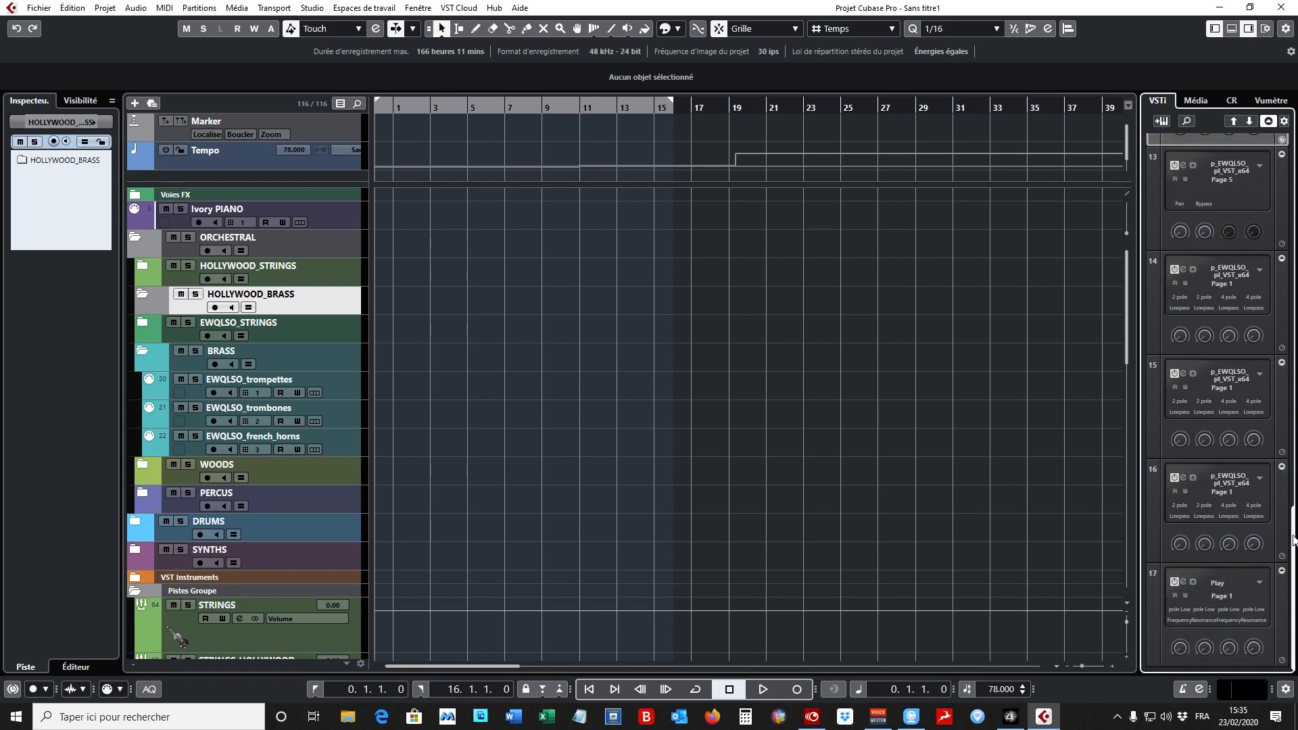
pyautogui.click(1219, 583)
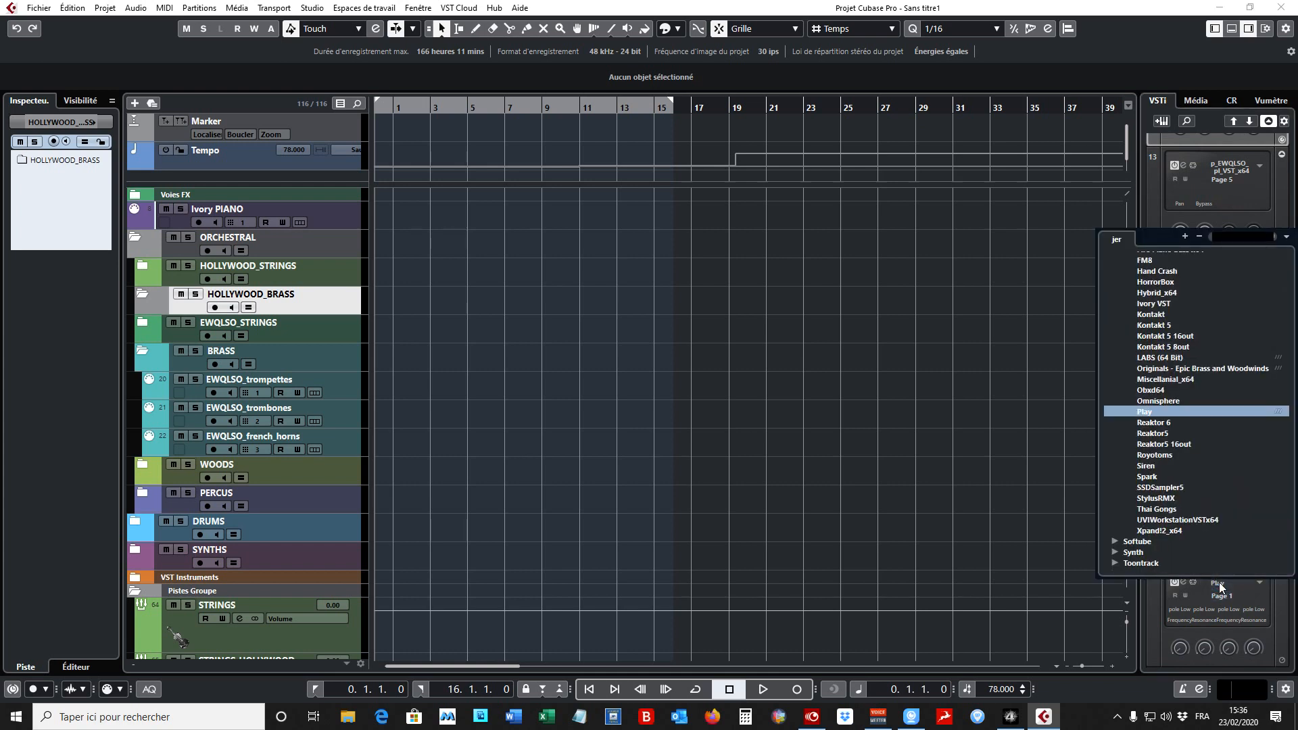
pyautogui.click(1070, 545)
pyautogui.click(1184, 582)
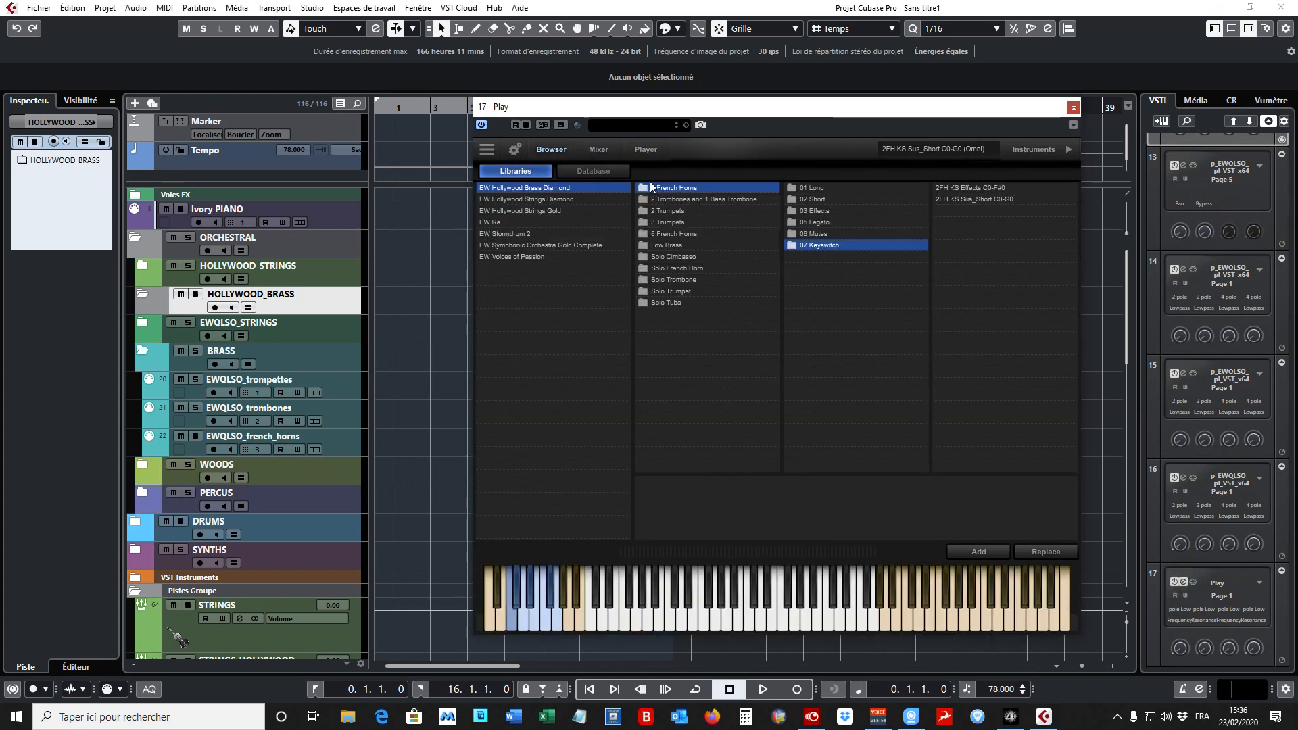
# - Browse the 3 Trumpets articulation folders of EW Hollywood Brass Diamond in Play, from 01 Long to 06 Mutes
pyautogui.click(544, 189)
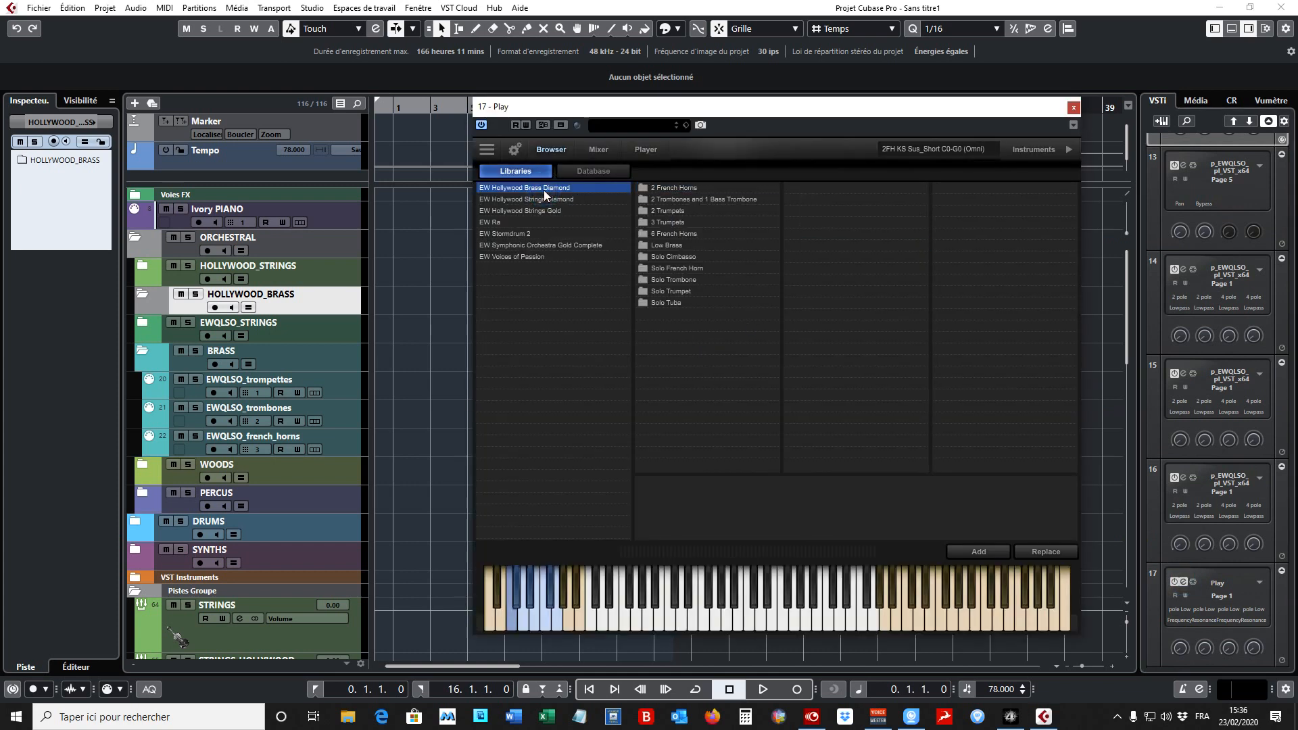
pyautogui.click(680, 222)
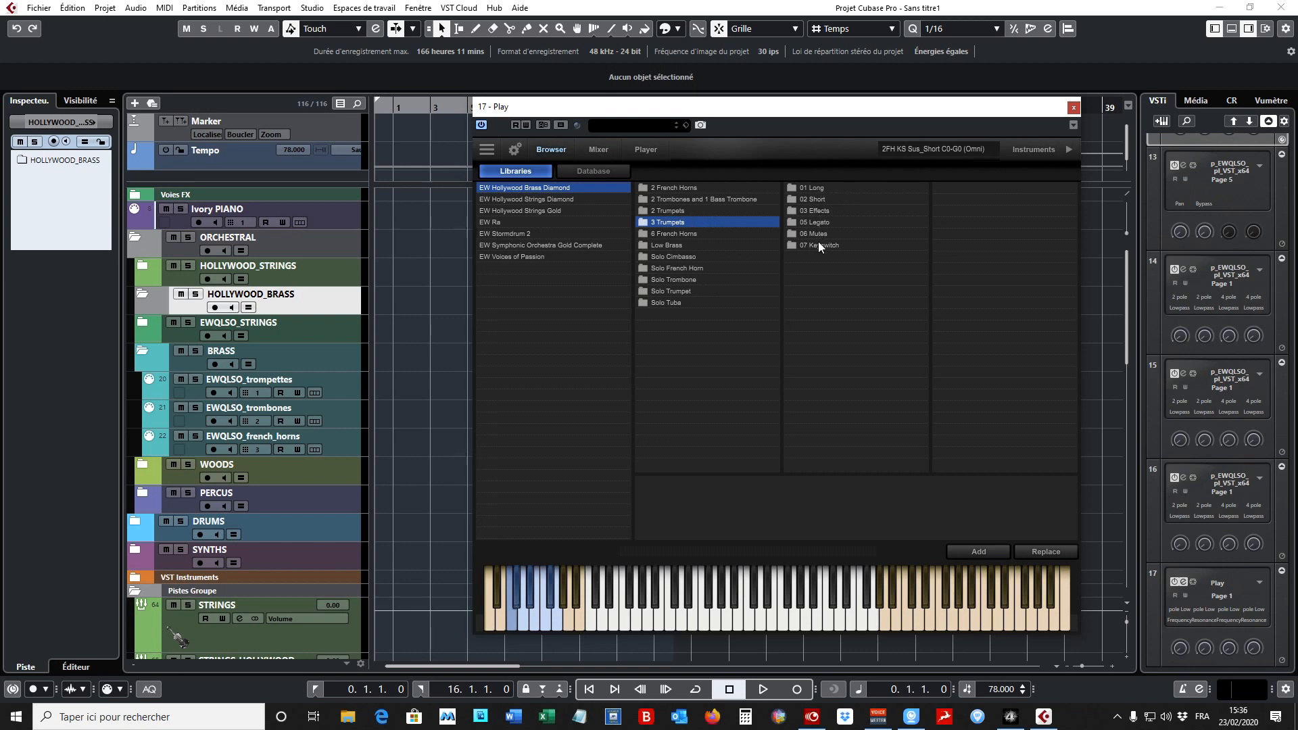
pyautogui.click(817, 189)
pyautogui.click(820, 200)
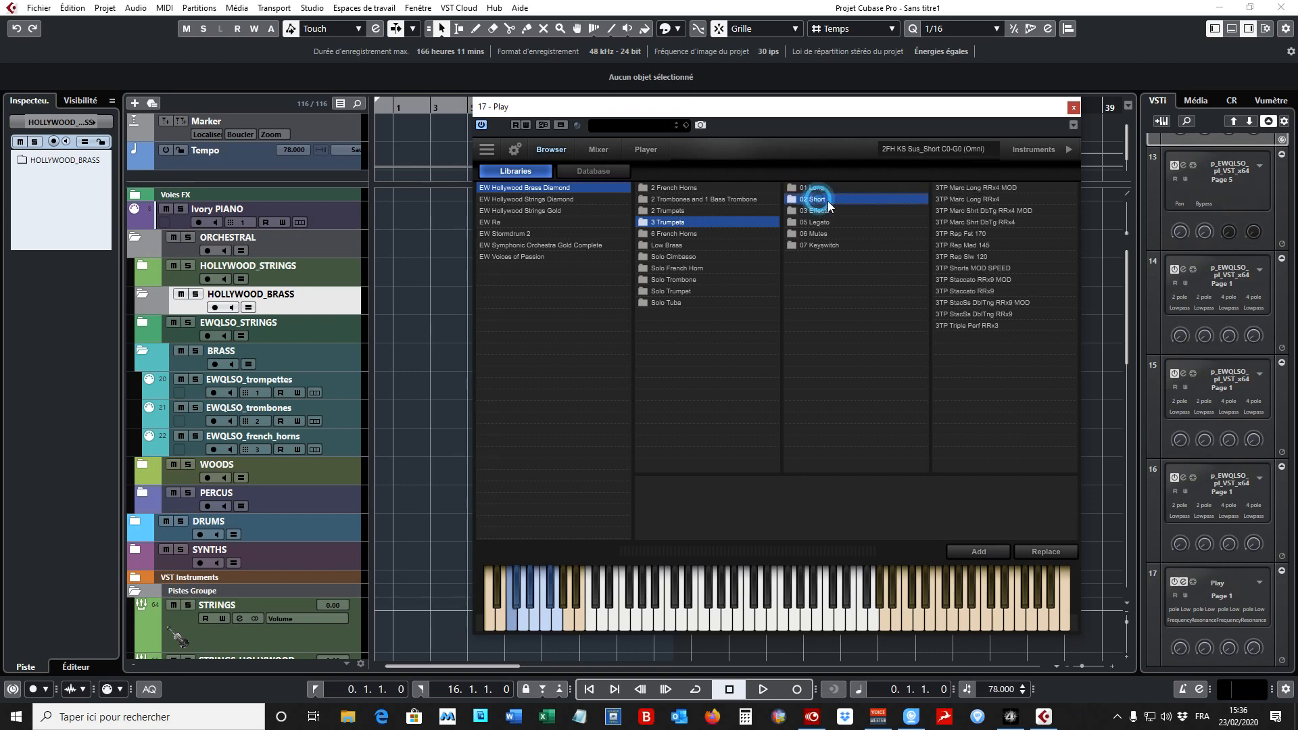
pyautogui.click(831, 209)
pyautogui.click(846, 225)
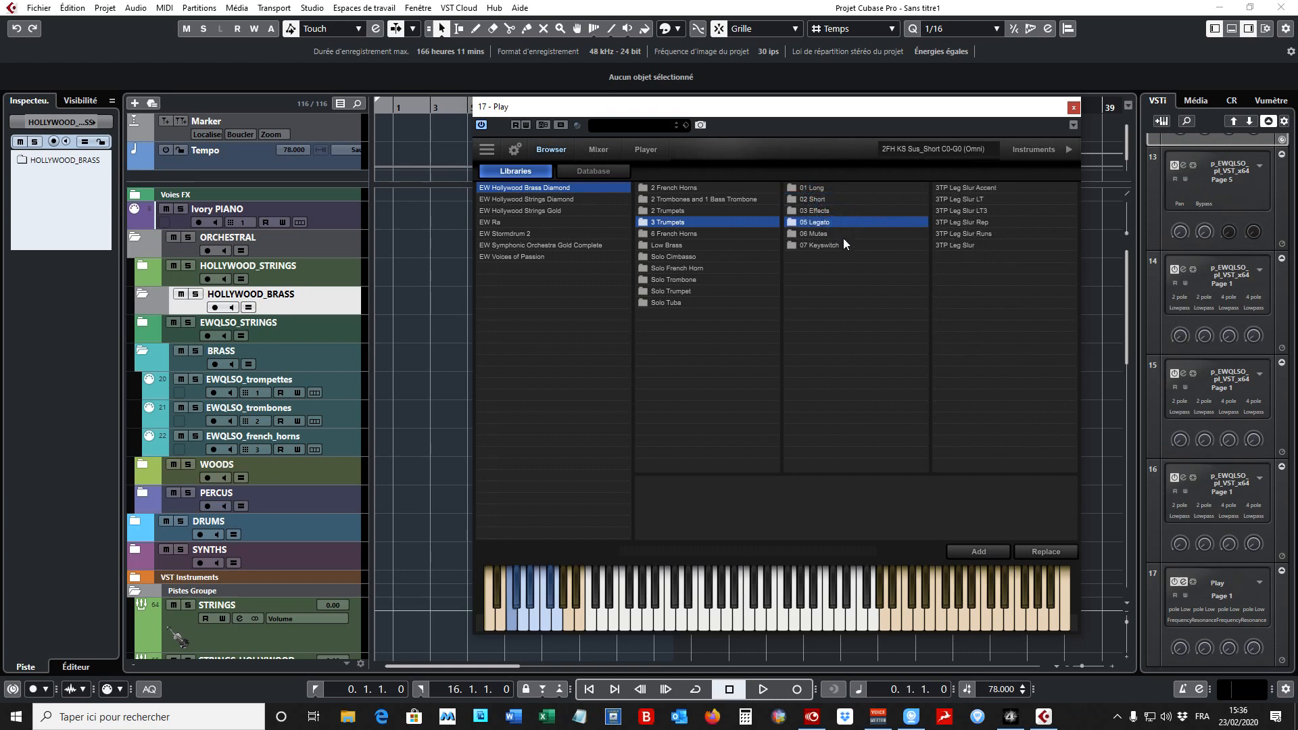
pyautogui.click(844, 238)
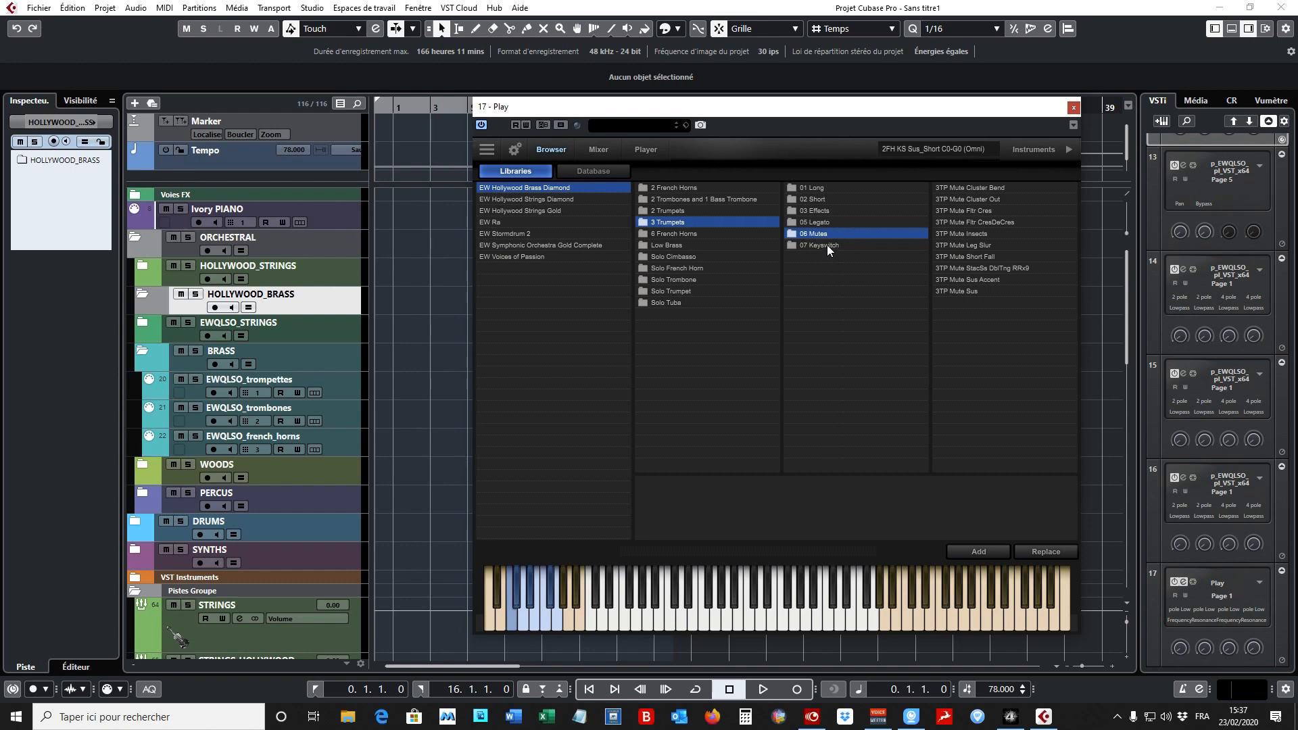
# - Load the 3 Trumpets keyswitch patch 3TP KS Sus_Short C0-A#0 into Play and close the plug-in window
pyautogui.click(828, 249)
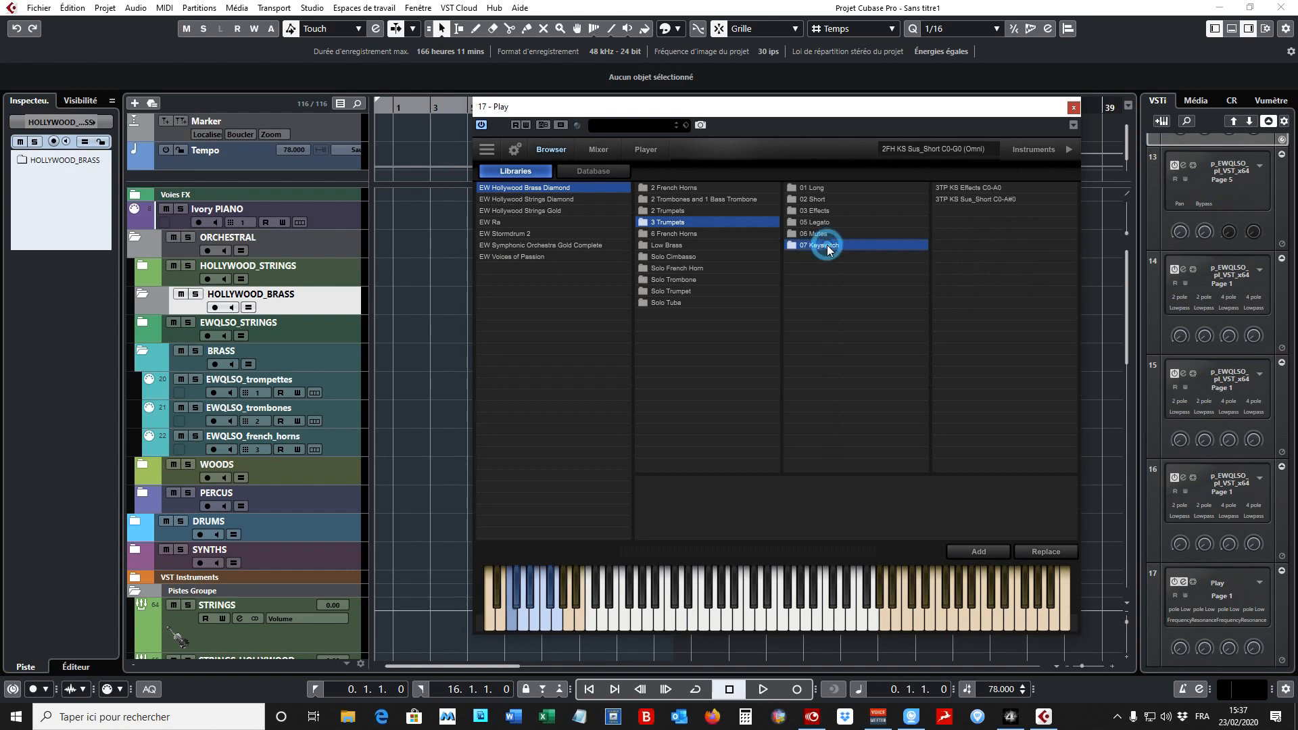
pyautogui.doubleClick(993, 200)
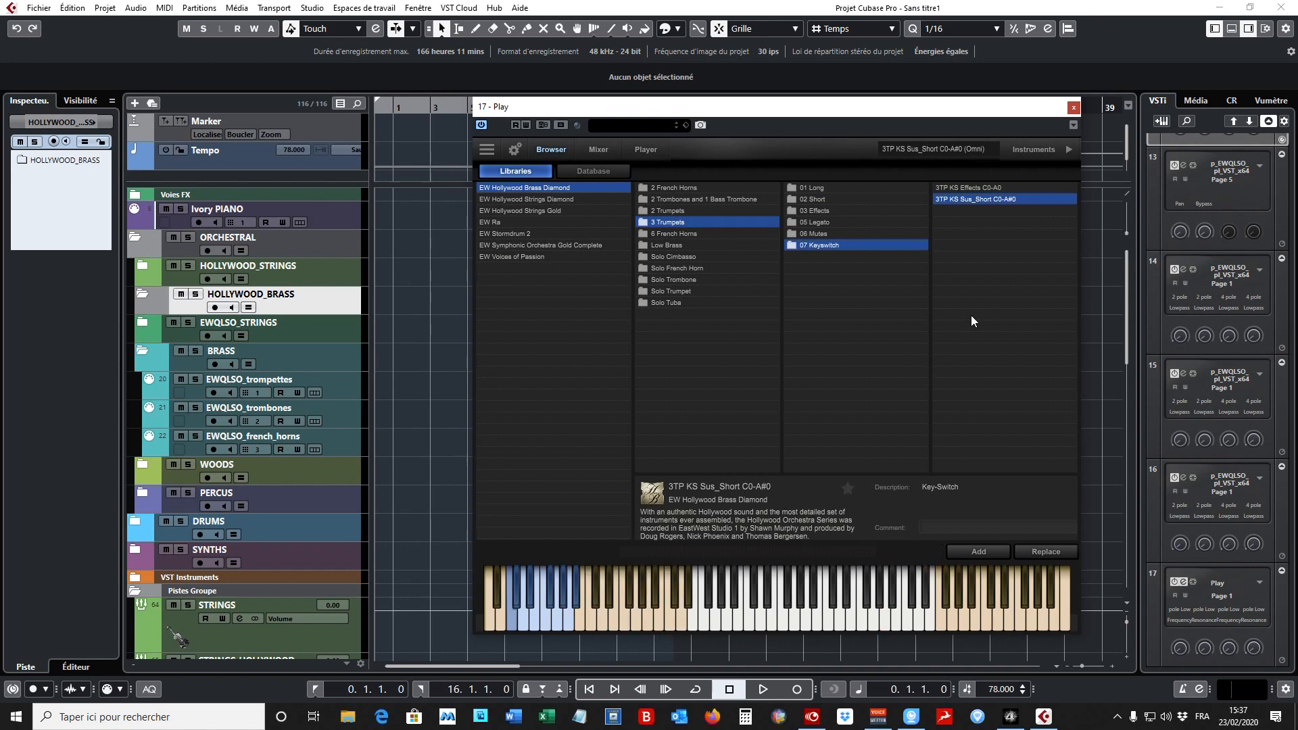
pyautogui.click(1072, 109)
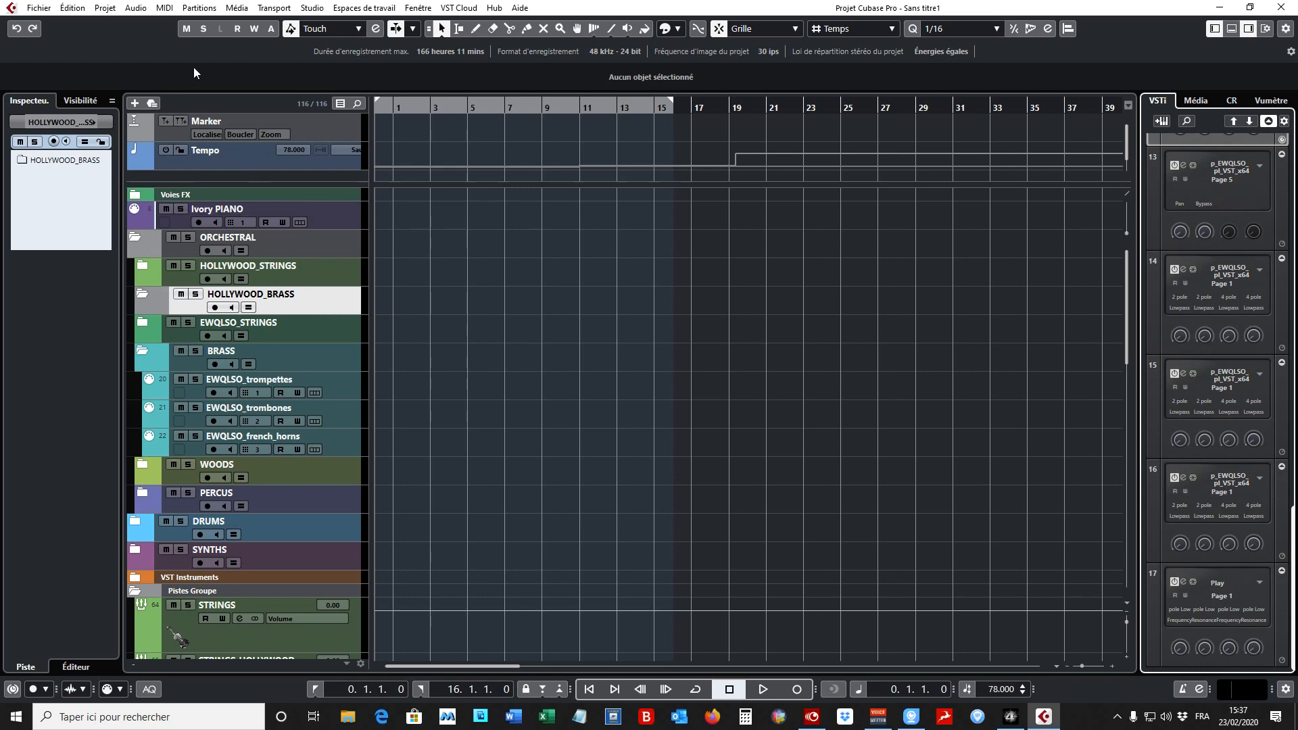
# - Add one MIDI track named Trumpets to the project
pyautogui.click(105, 8)
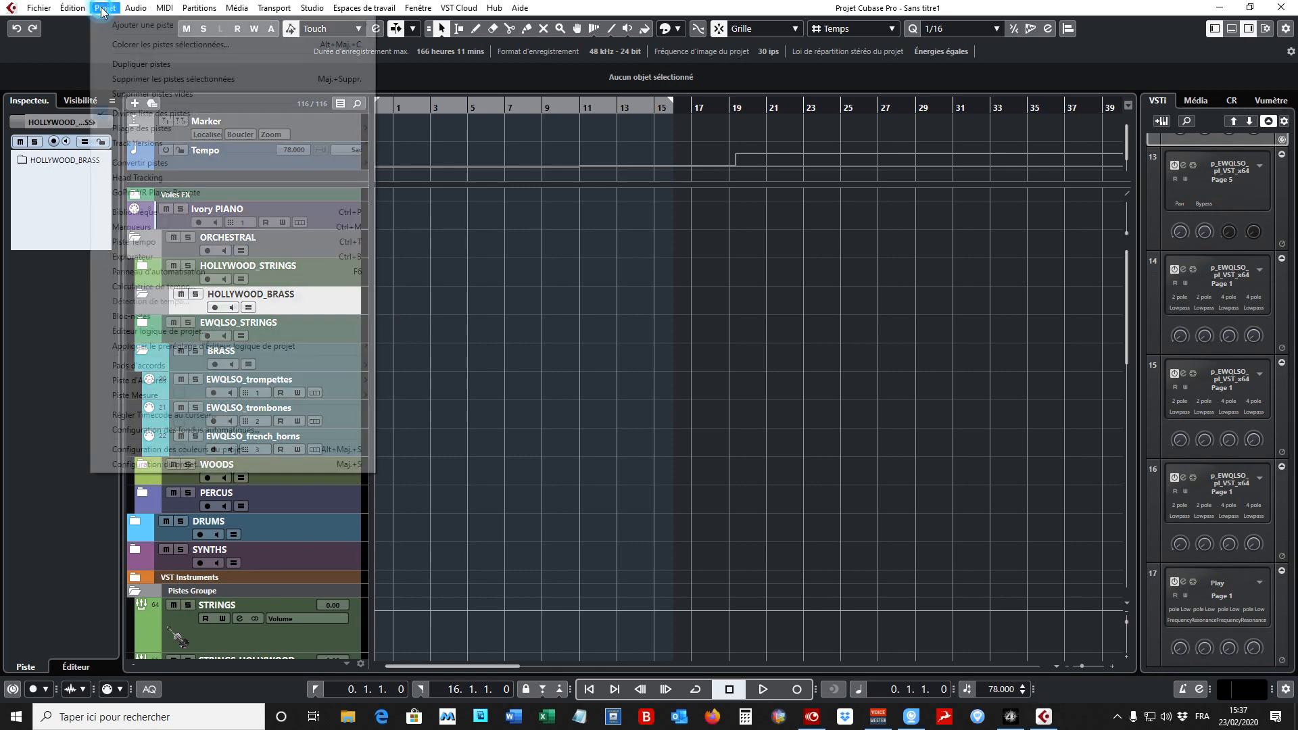
pyautogui.moveTo(230, 27)
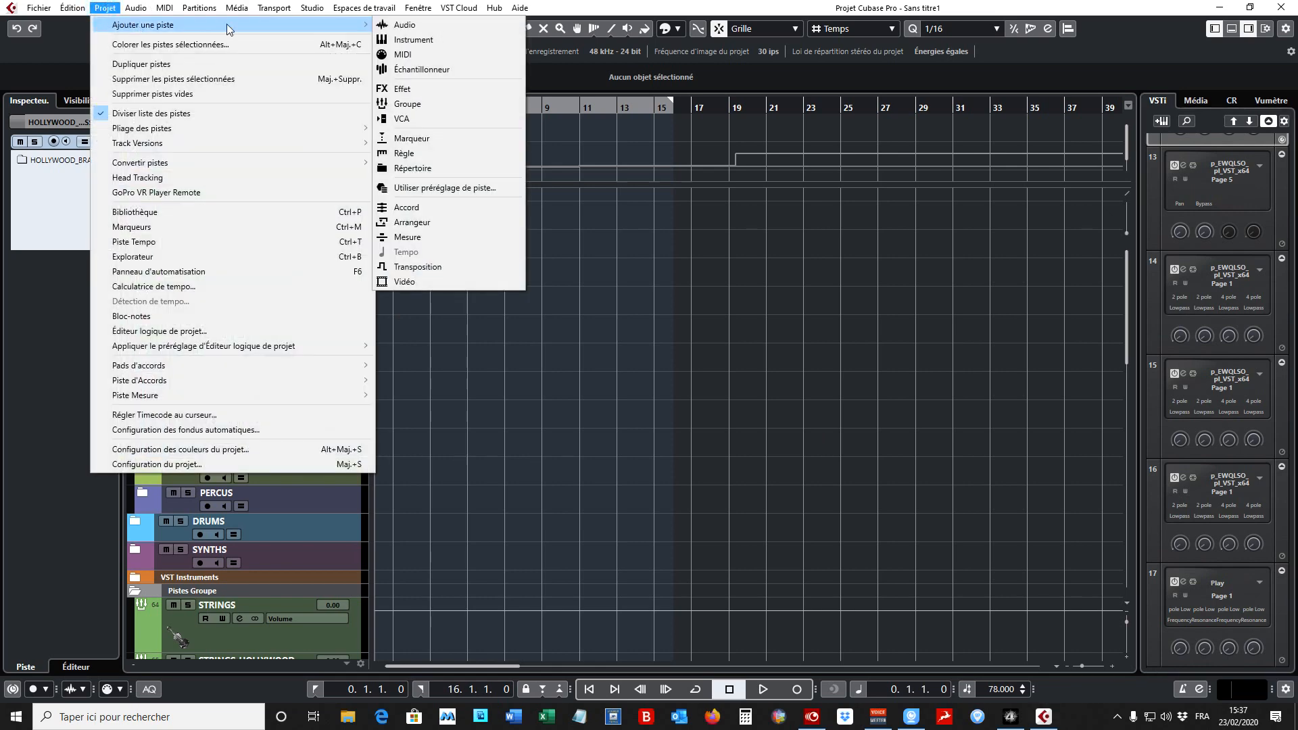
pyautogui.click(489, 54)
pyautogui.click(662, 339)
pyautogui.write('Trumpets')
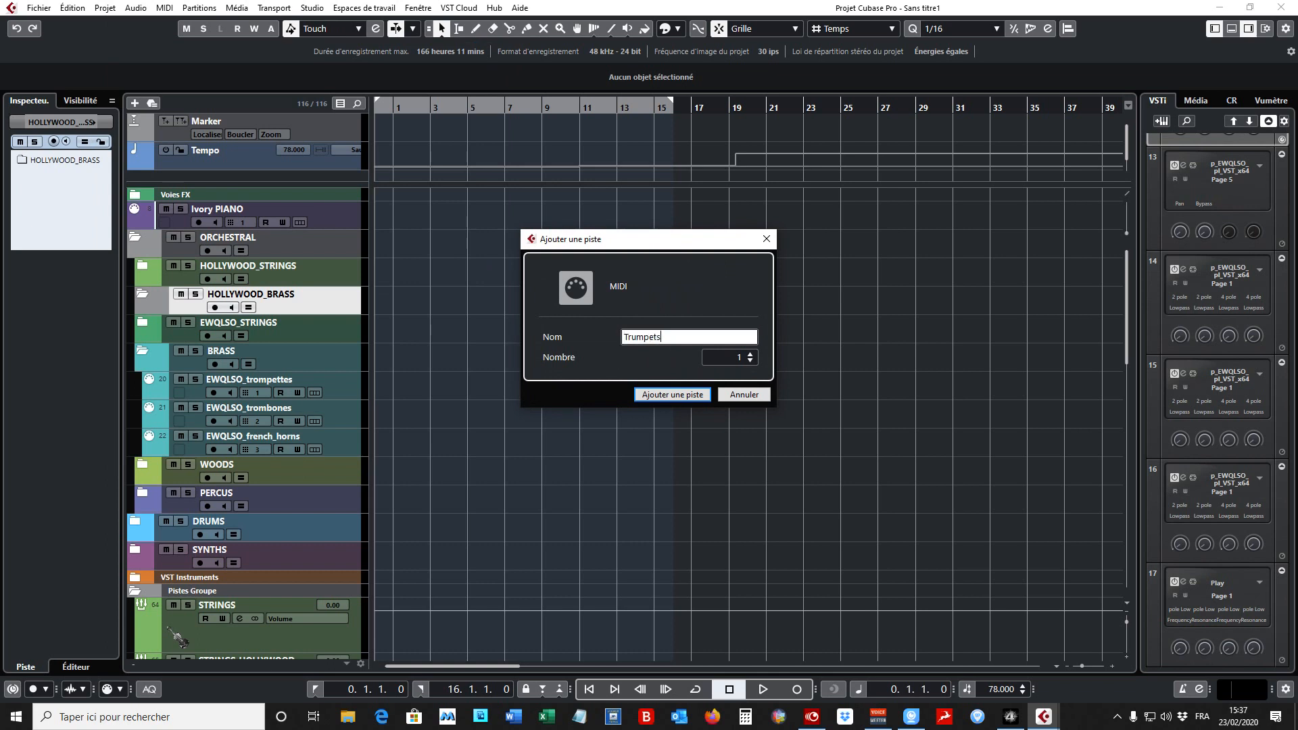
pyautogui.press('Return')
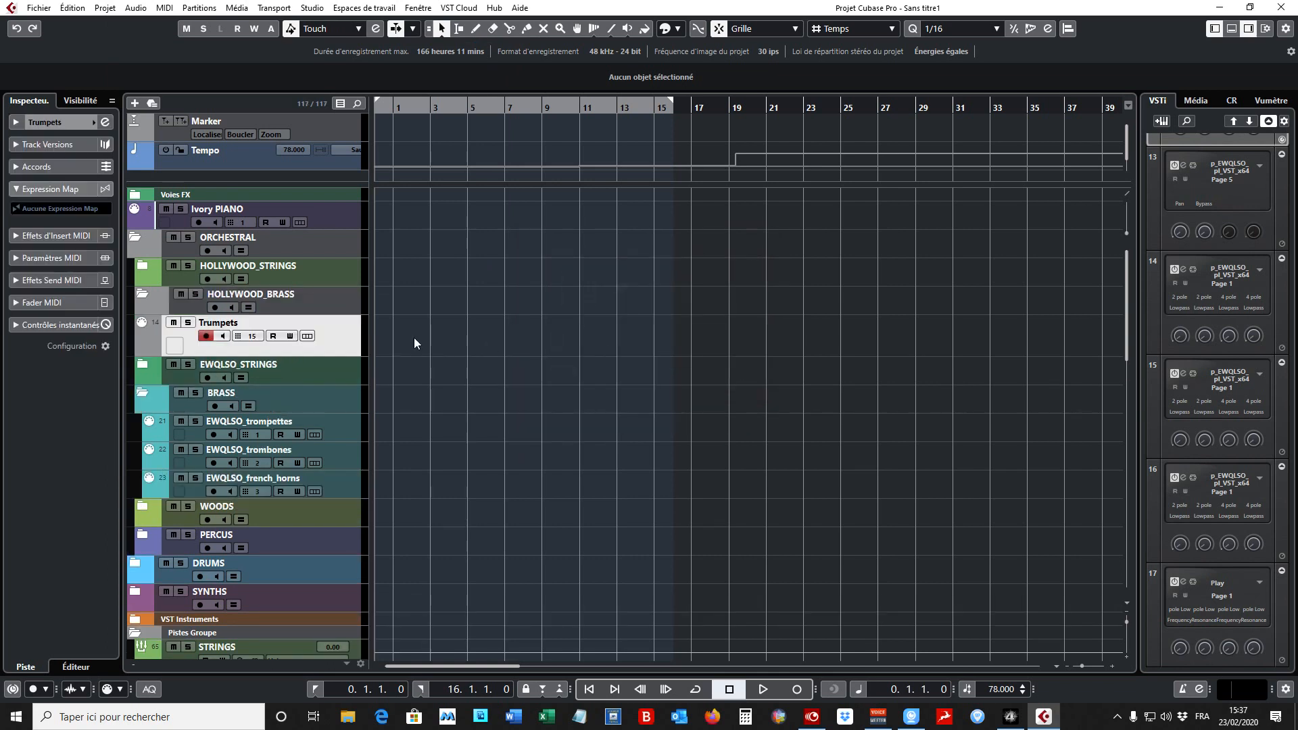
# - Set the Trumpets track's MIDI channel to 1 and reduce its track height to match the neighbouring tracks
pyautogui.click(254, 338)
pyautogui.click(278, 372)
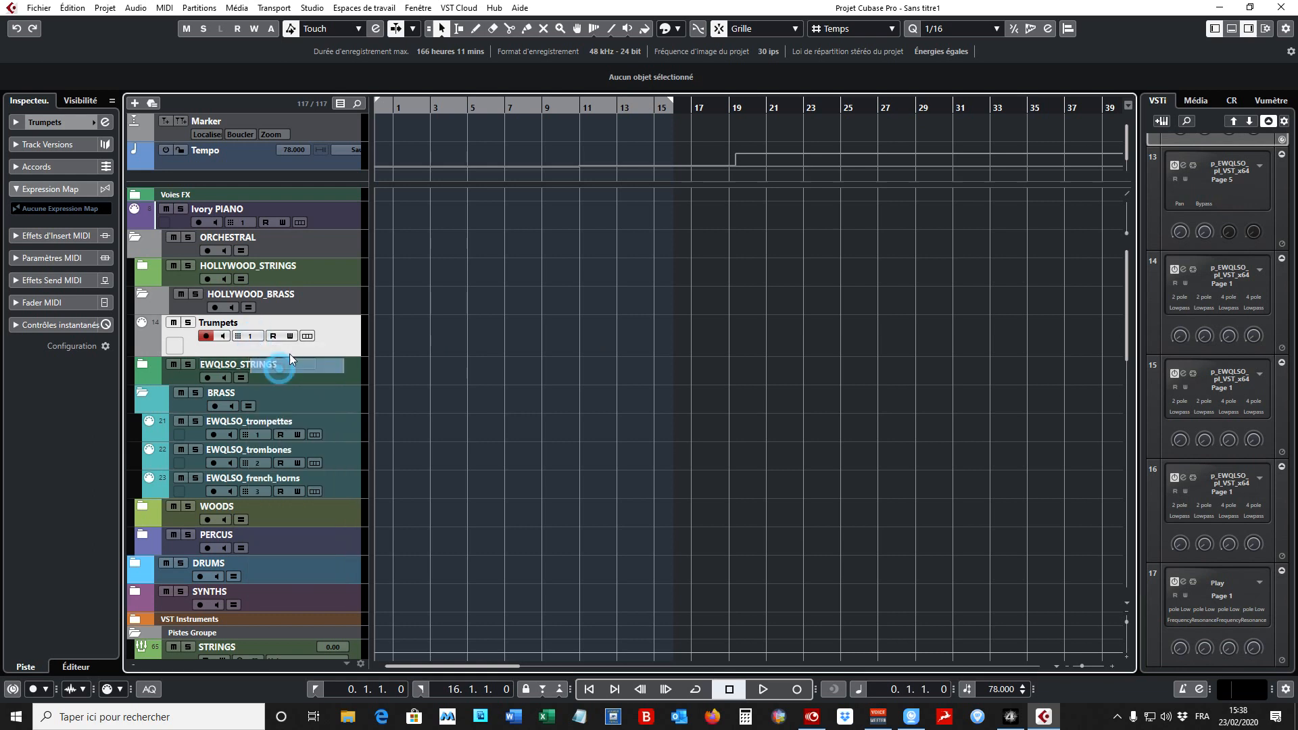
pyautogui.moveTo(344, 358); pyautogui.dragTo(342, 343)
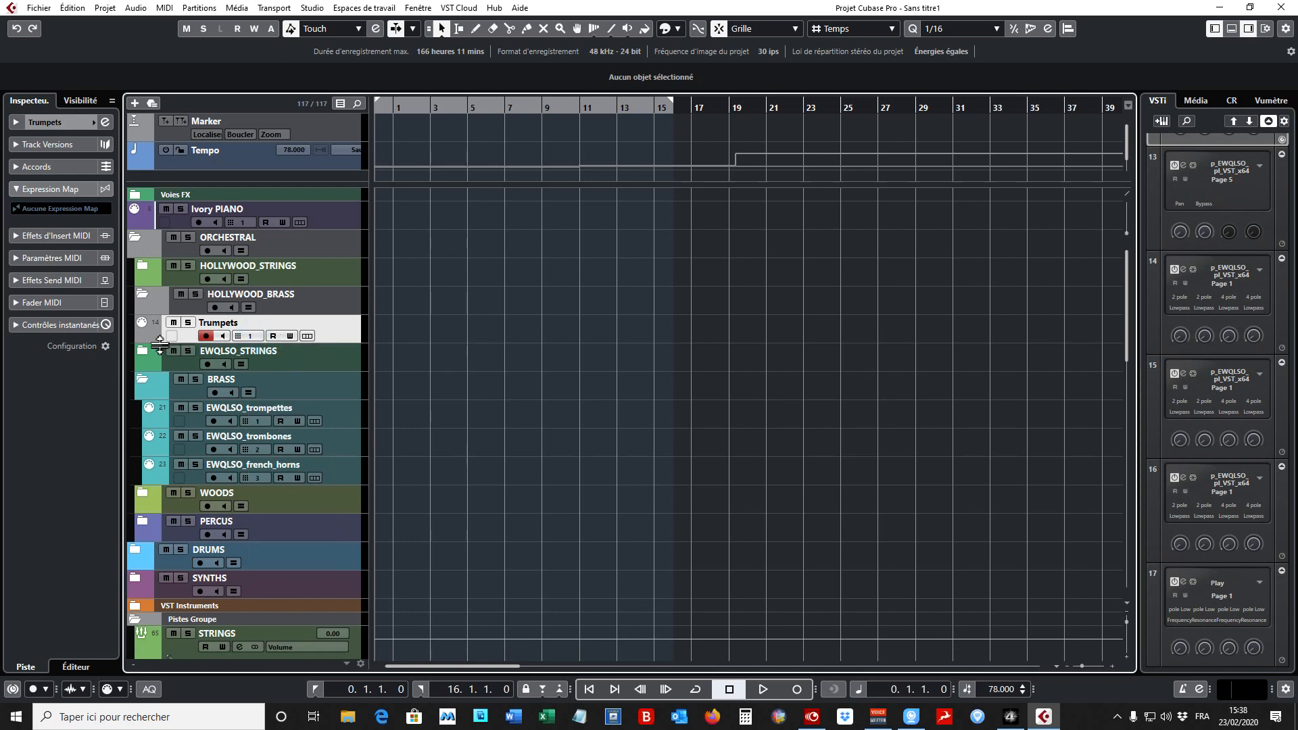
# - Route the Trumpets track's MIDI output to 17. Play - Ch and move the track into the HOLLYWOOD_BRASS folder
pyautogui.click(40, 122)
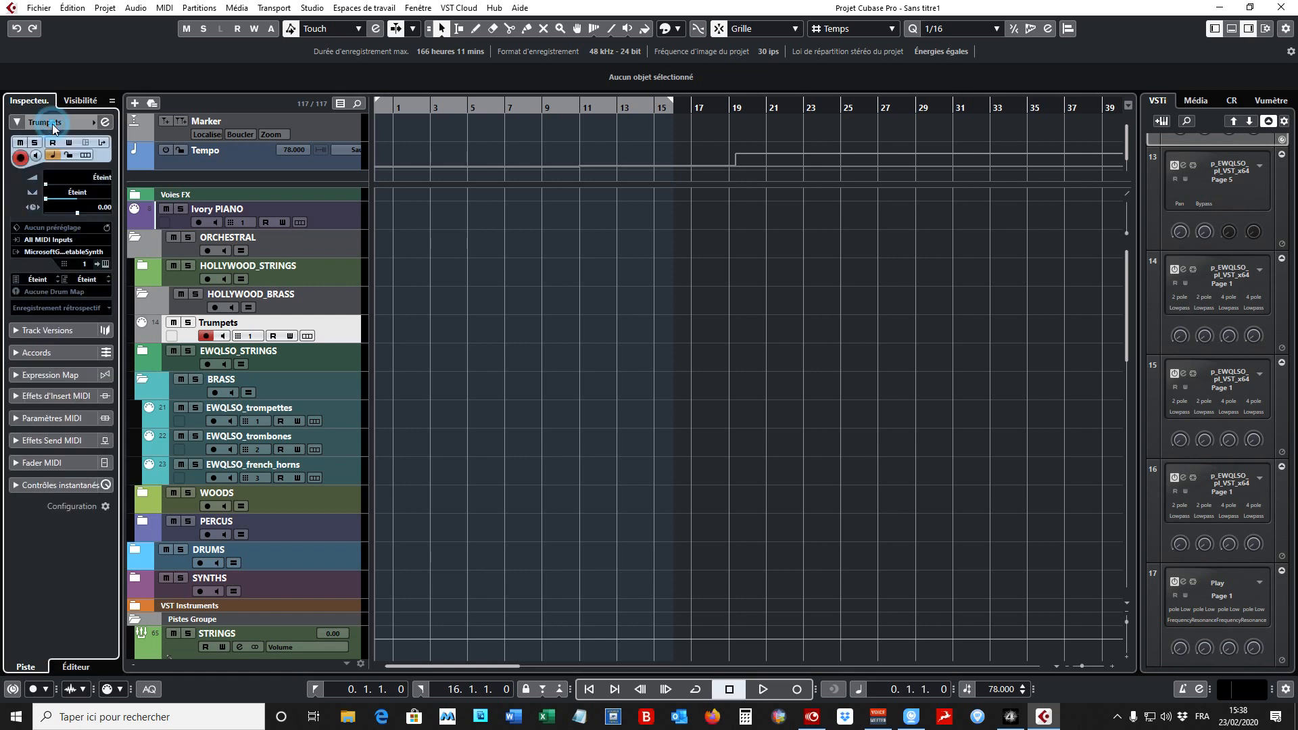
pyautogui.click(61, 252)
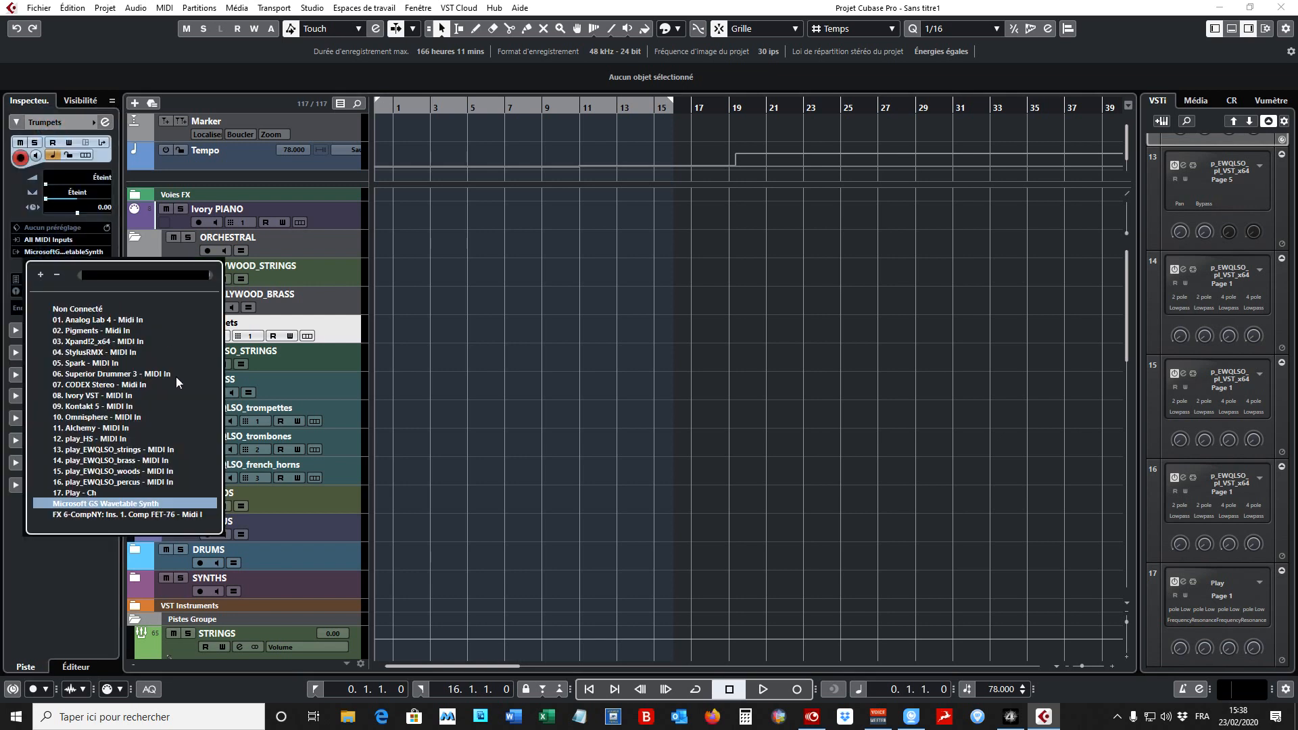
pyautogui.click(116, 494)
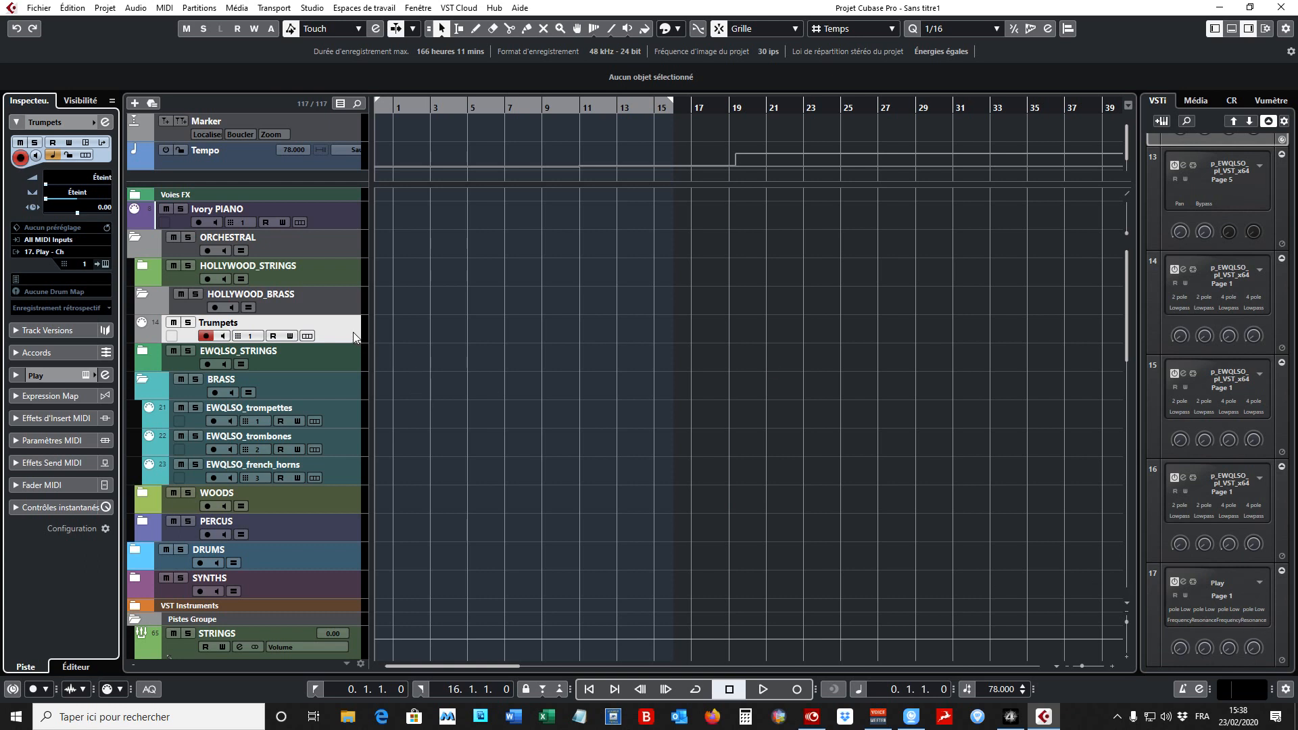
pyautogui.moveTo(343, 331); pyautogui.dragTo(346, 313)
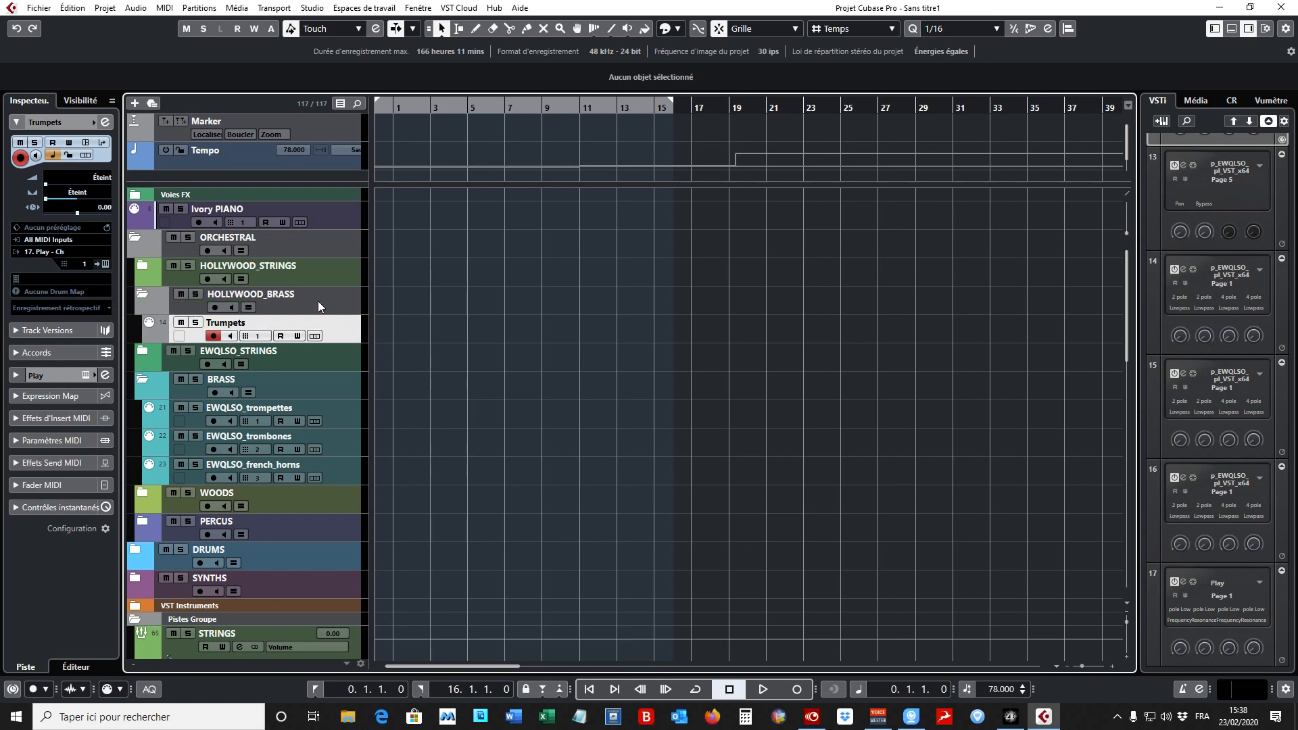
# - Duplicate the Trumpets track and set the copy's MIDI channel to 2
pyautogui.rightClick(344, 332)
pyautogui.click(503, 376)
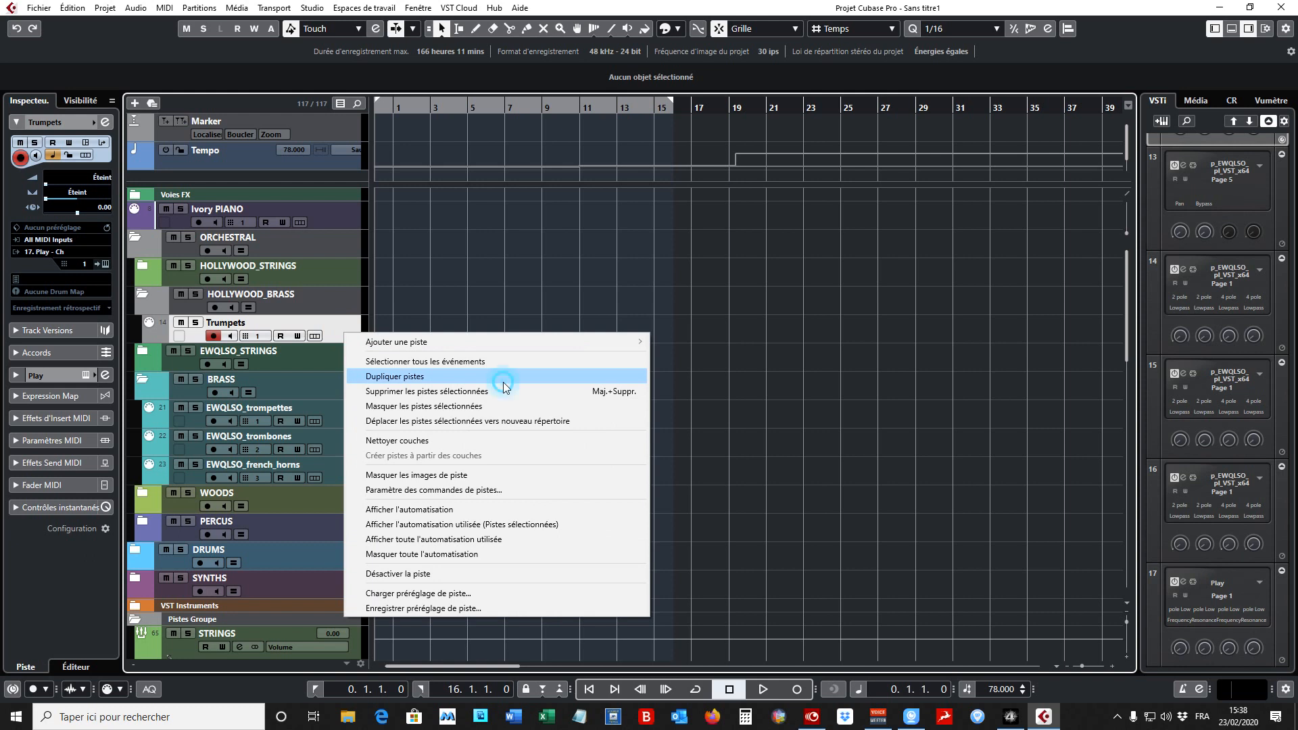
pyautogui.click(258, 365)
pyautogui.click(289, 409)
# - Rename the duplicated Trumpets track as Trombones
pyautogui.click(257, 354)
pyautogui.doubleClick(257, 353)
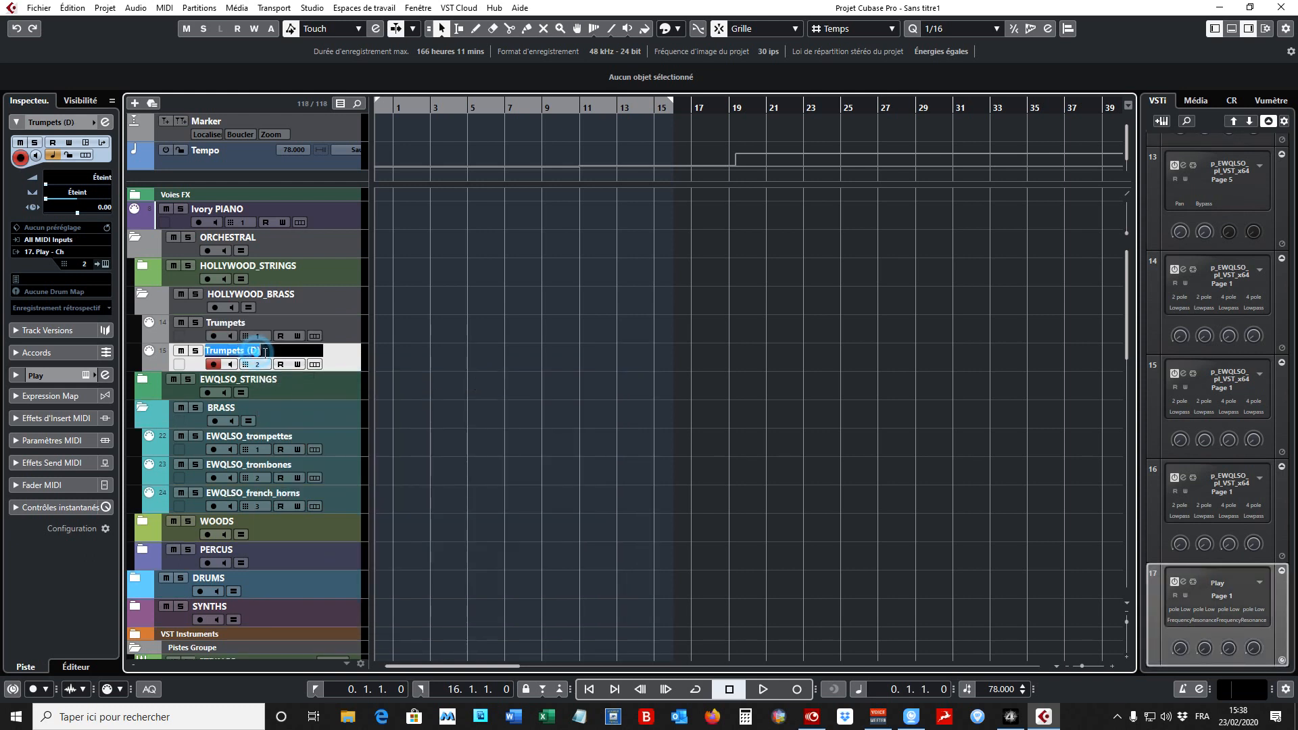
pyautogui.write('Tr')
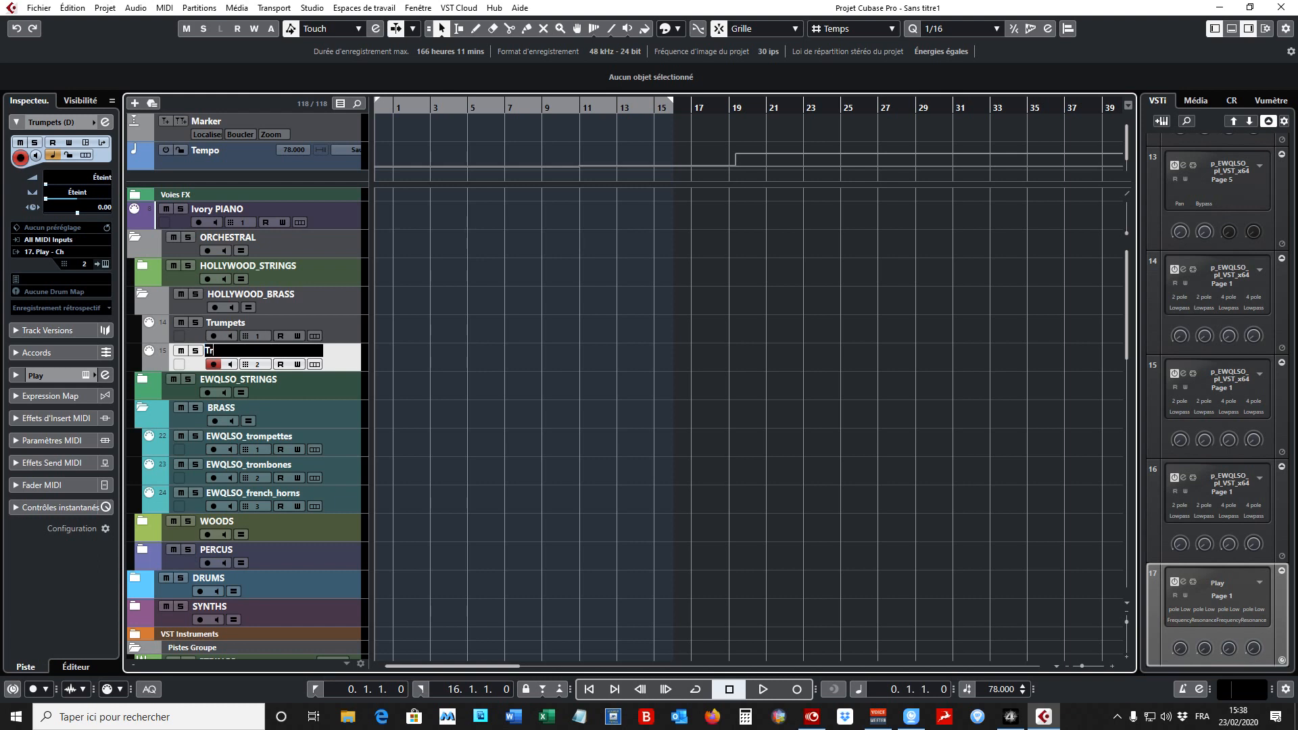
pyautogui.write('ombones')
pyautogui.press('Return')
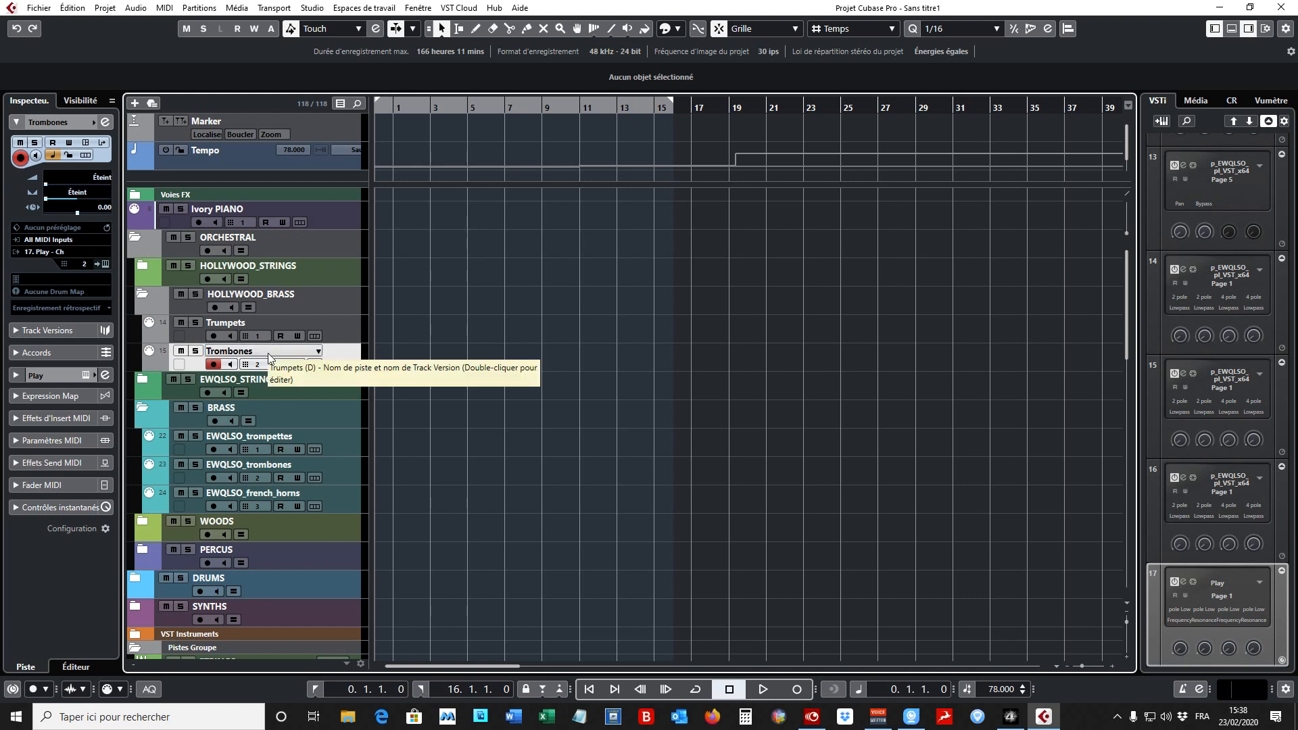
# - Load the keyswitch patch 3TB KS Sus_Short C#4-G#4 from 2 Trombones and 1 Bass Trombone into the Play instrument in slot 17
pyautogui.click(1184, 582)
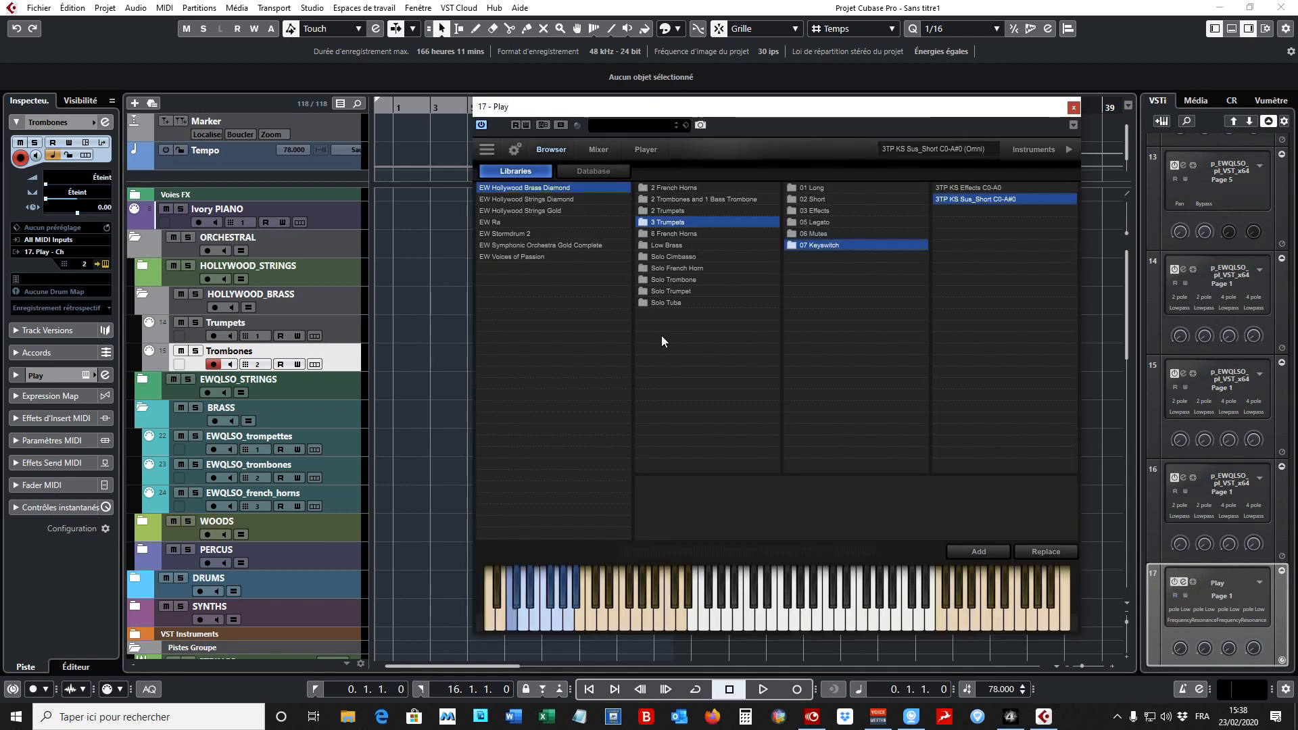
pyautogui.click(704, 199)
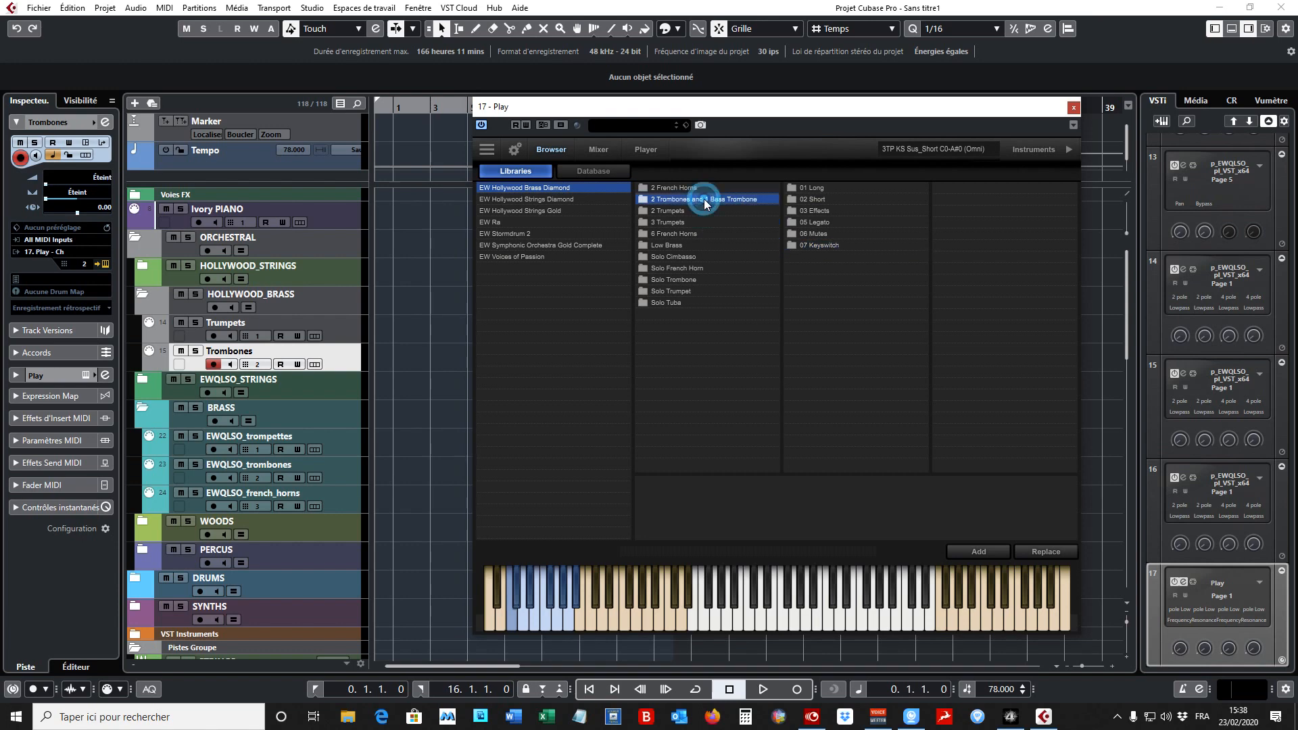
pyautogui.click(833, 246)
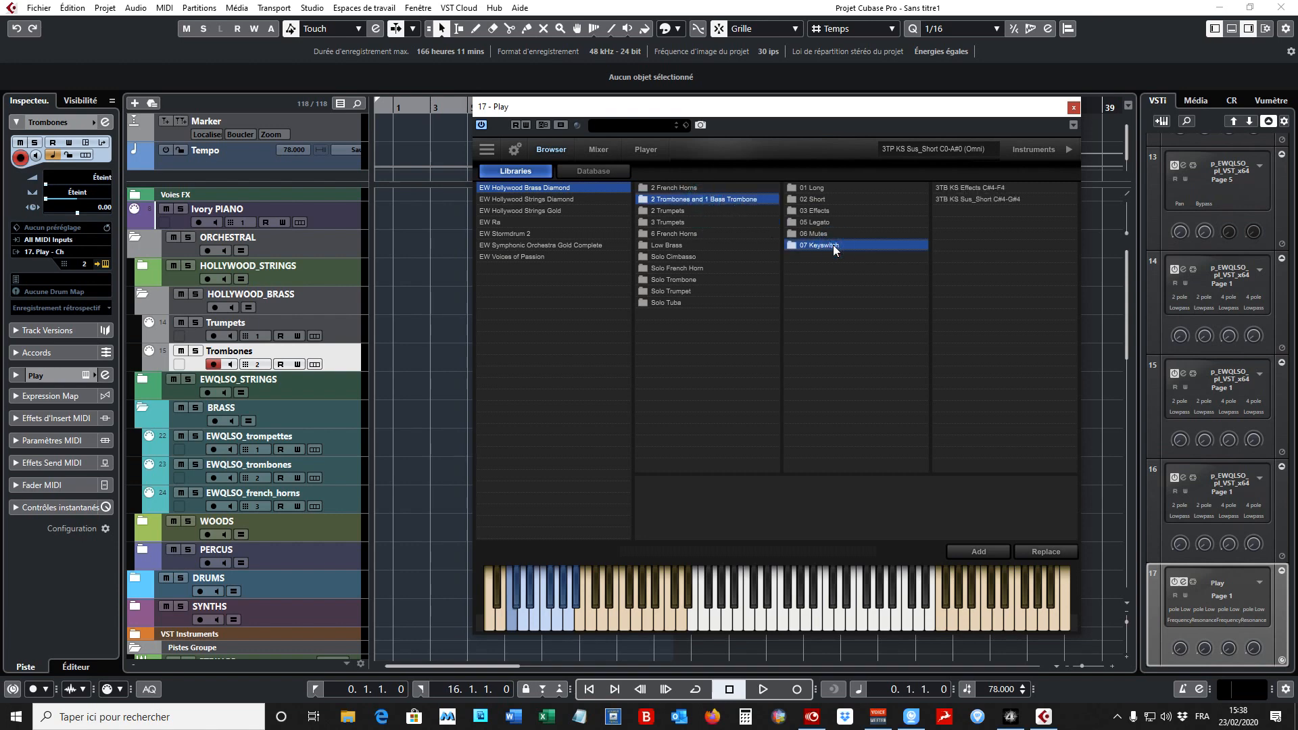
pyautogui.click(1000, 199)
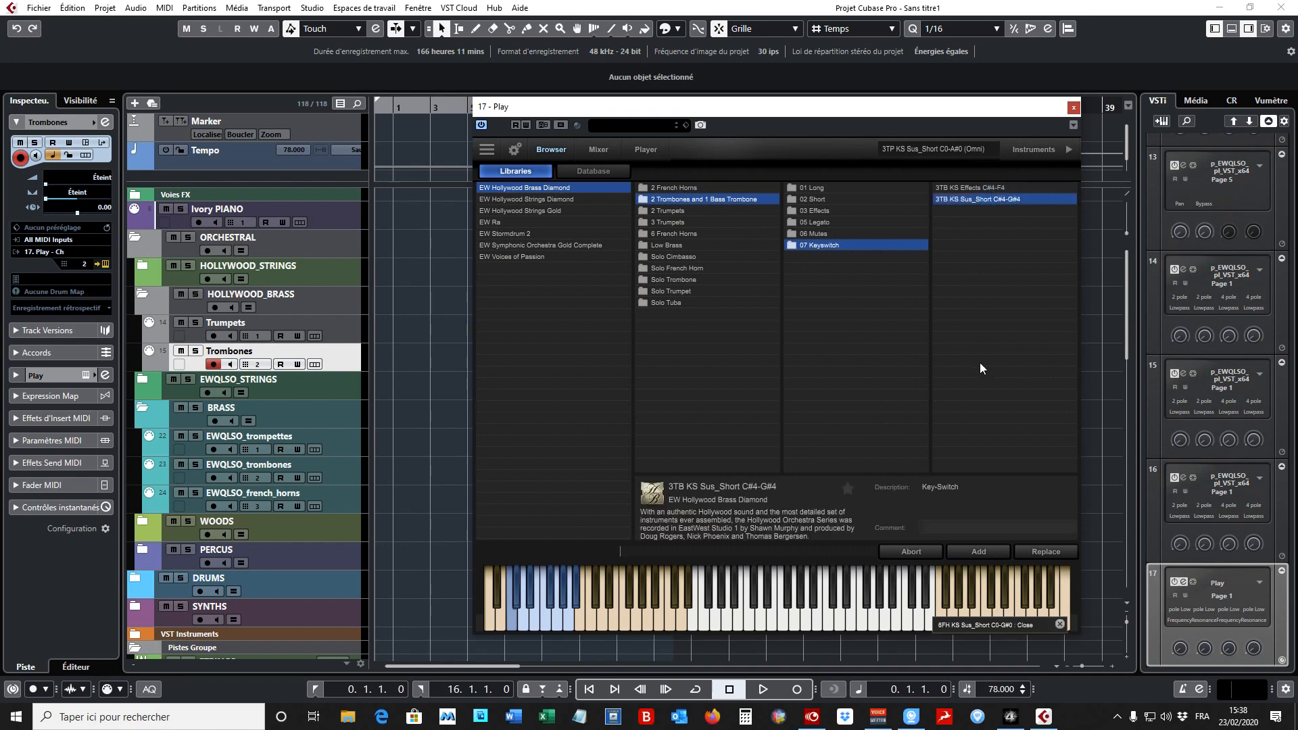
pyautogui.click(1116, 408)
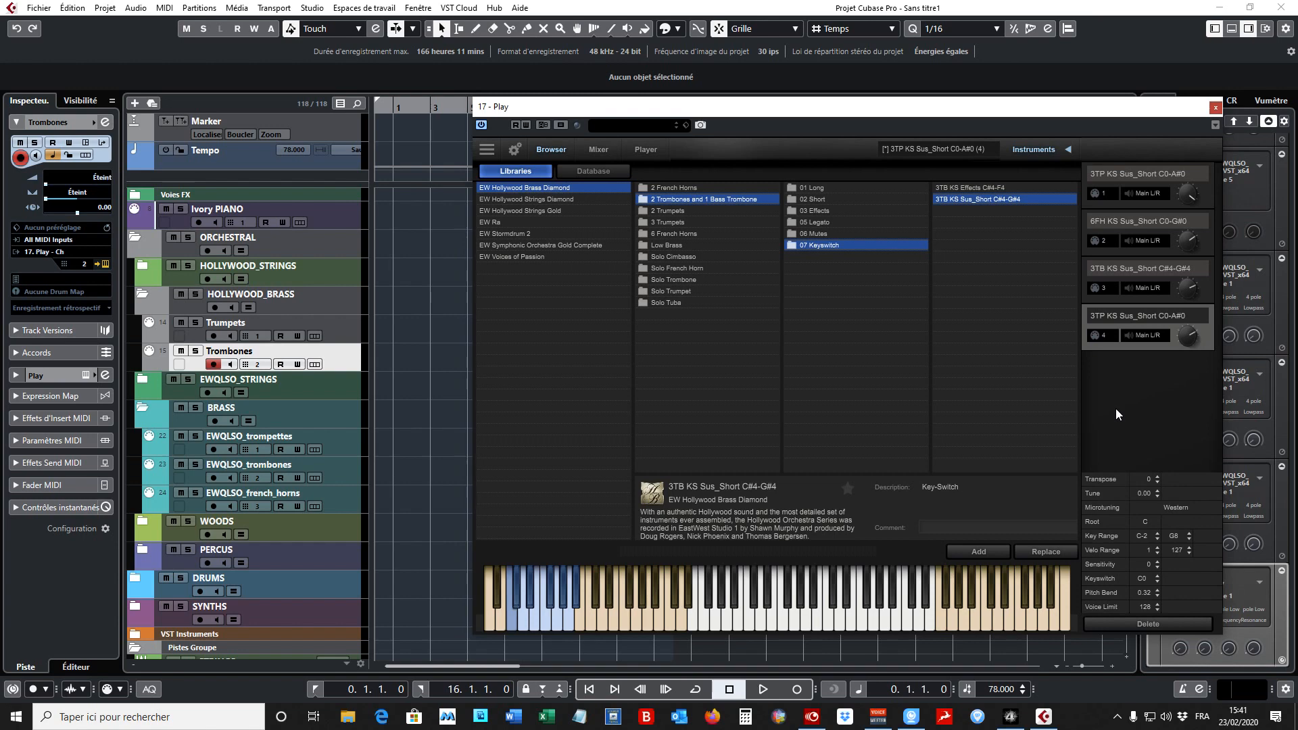
# - Create two duplicates of the Trombones track in the HOLLYWOOD_BRASS folder
pyautogui.rightClick(350, 362)
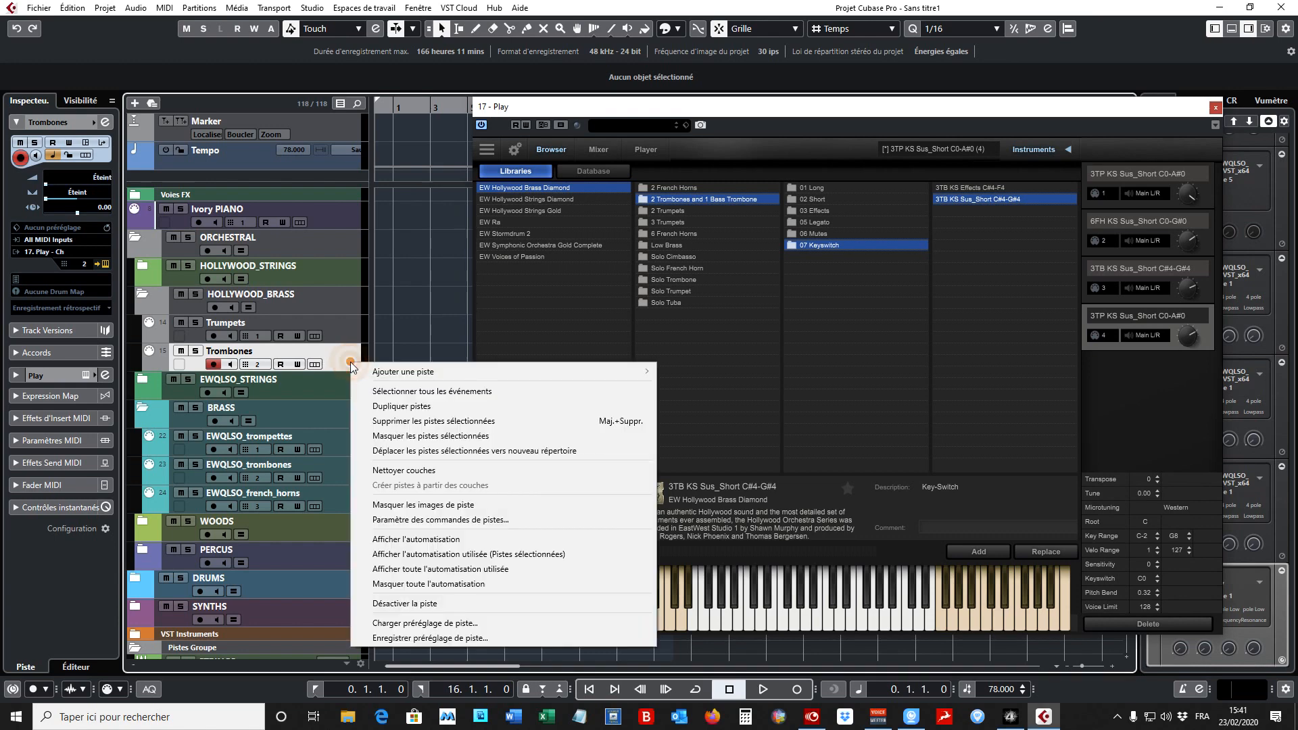
pyautogui.click(393, 408)
pyautogui.rightClick(351, 394)
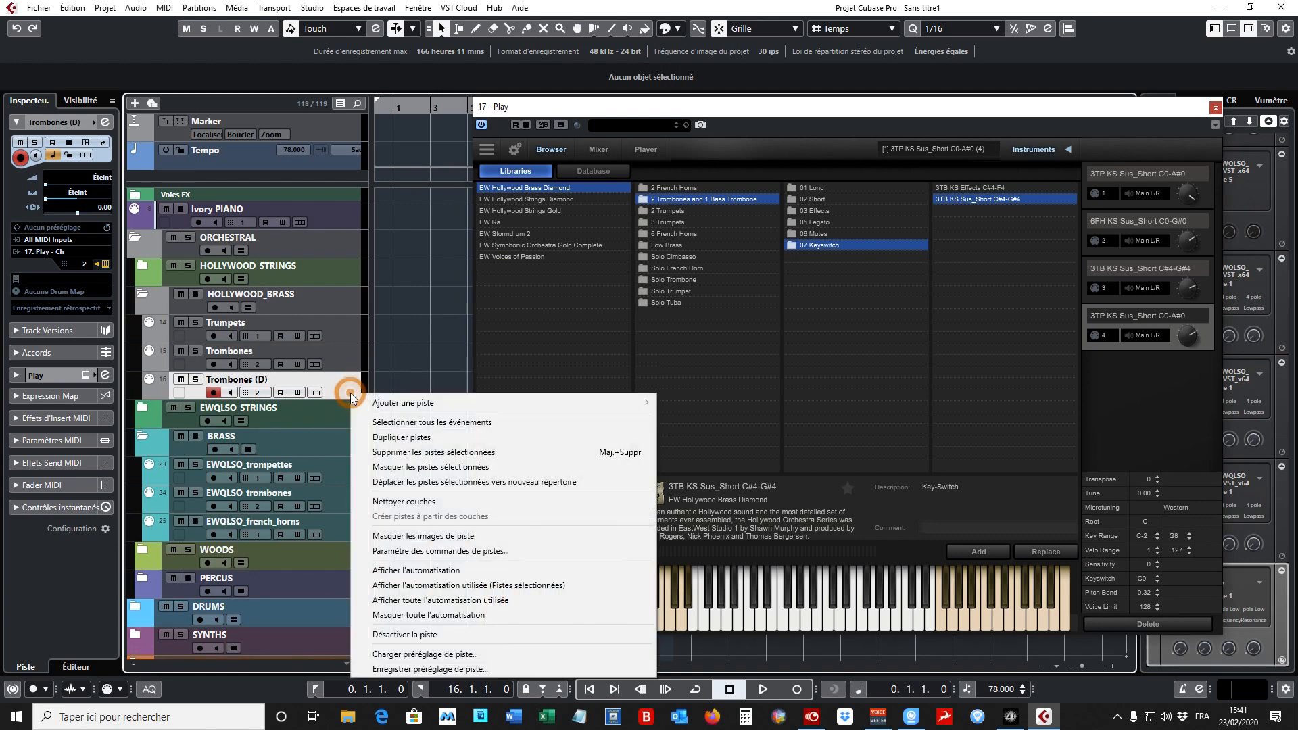
pyautogui.click(404, 440)
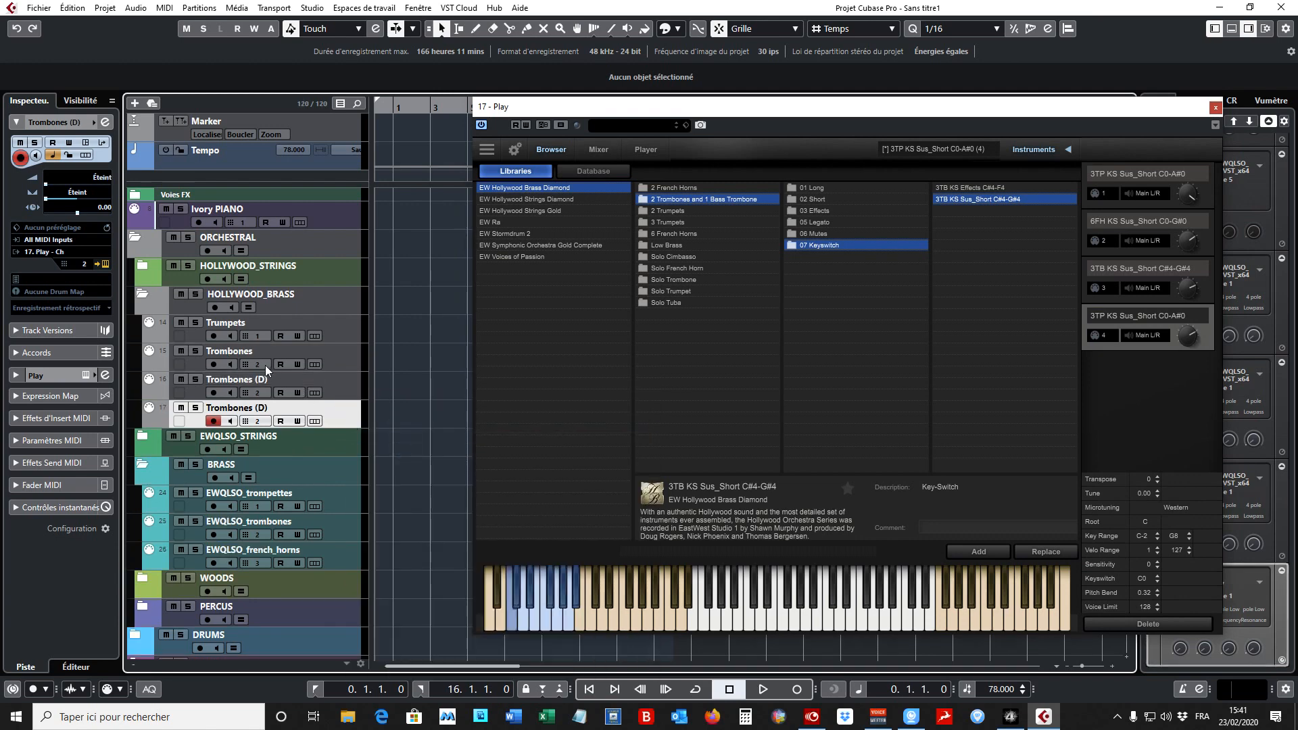
# - Set the MIDI channels of the two Trombones duplicates to 3 and 4
pyautogui.click(331, 359)
pyautogui.click(260, 393)
pyautogui.click(294, 452)
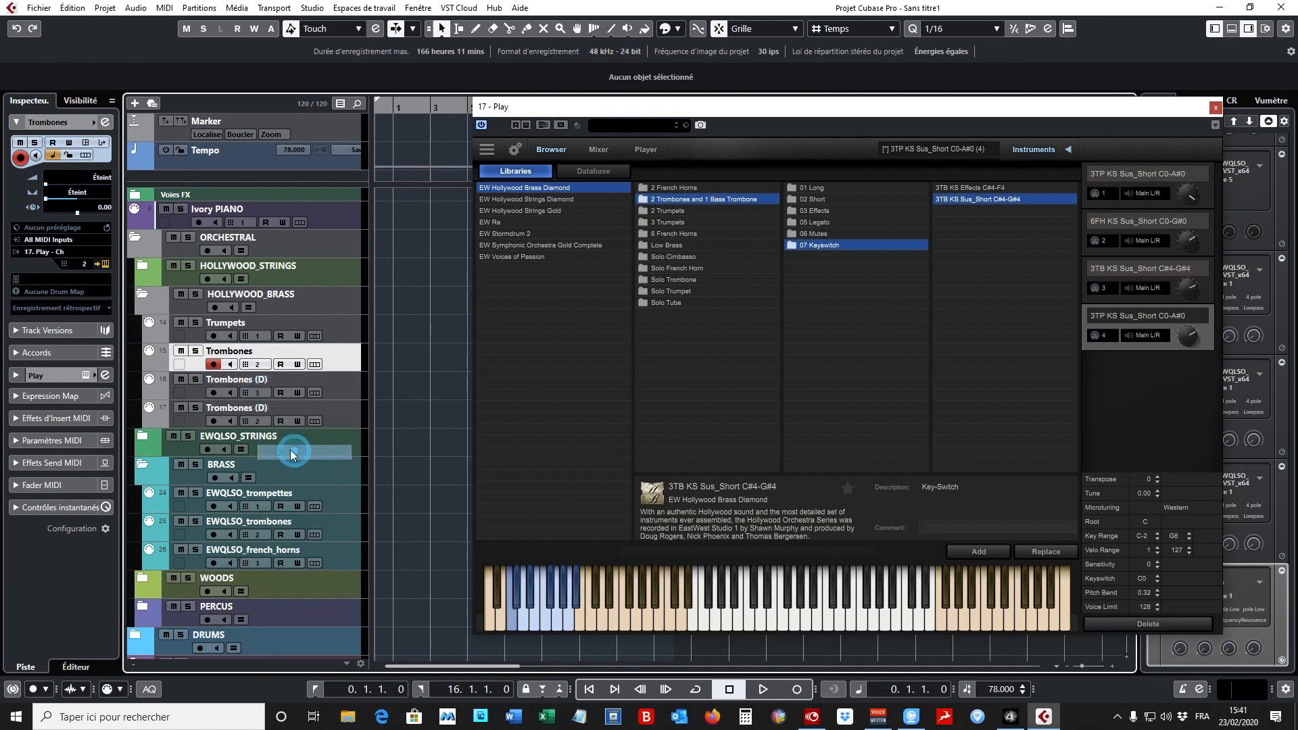
pyautogui.click(259, 422)
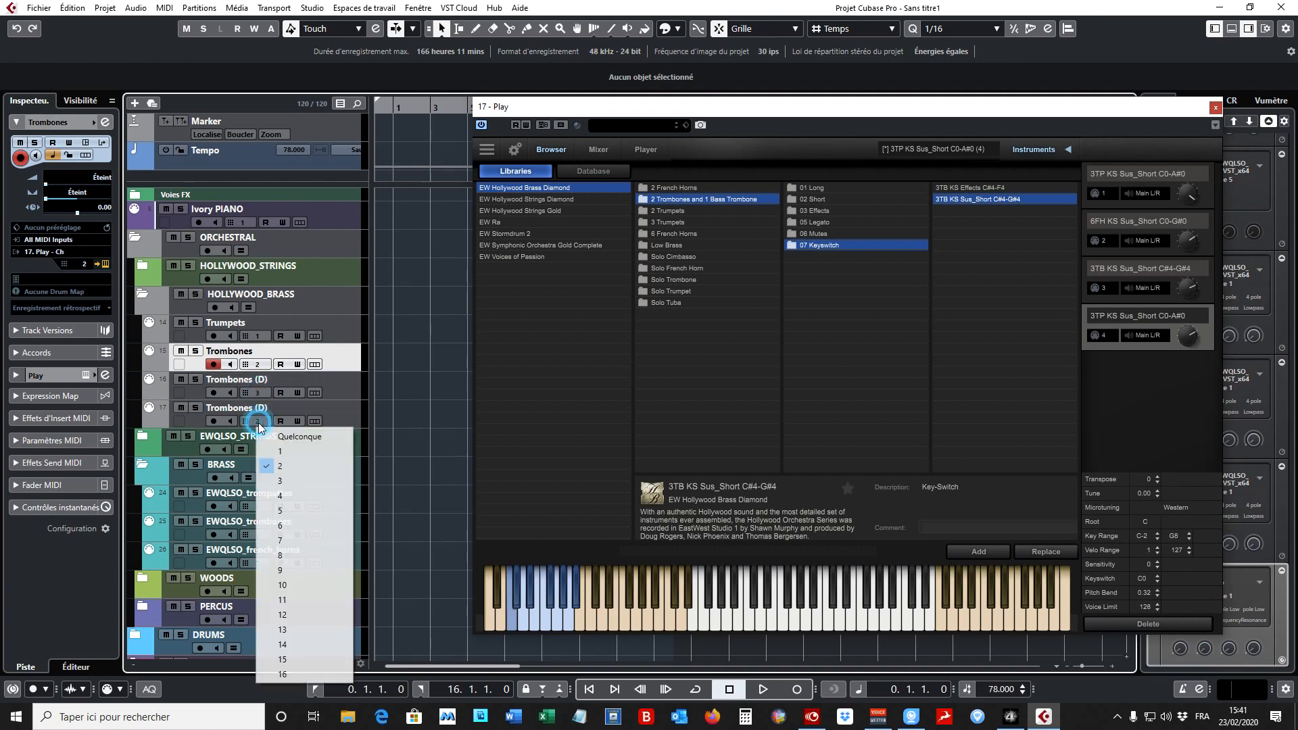
pyautogui.click(284, 495)
# - Rename the two duplicated tracks as Trombones_2 and Trombones_3
pyautogui.click(264, 380)
pyautogui.doubleClick(267, 380)
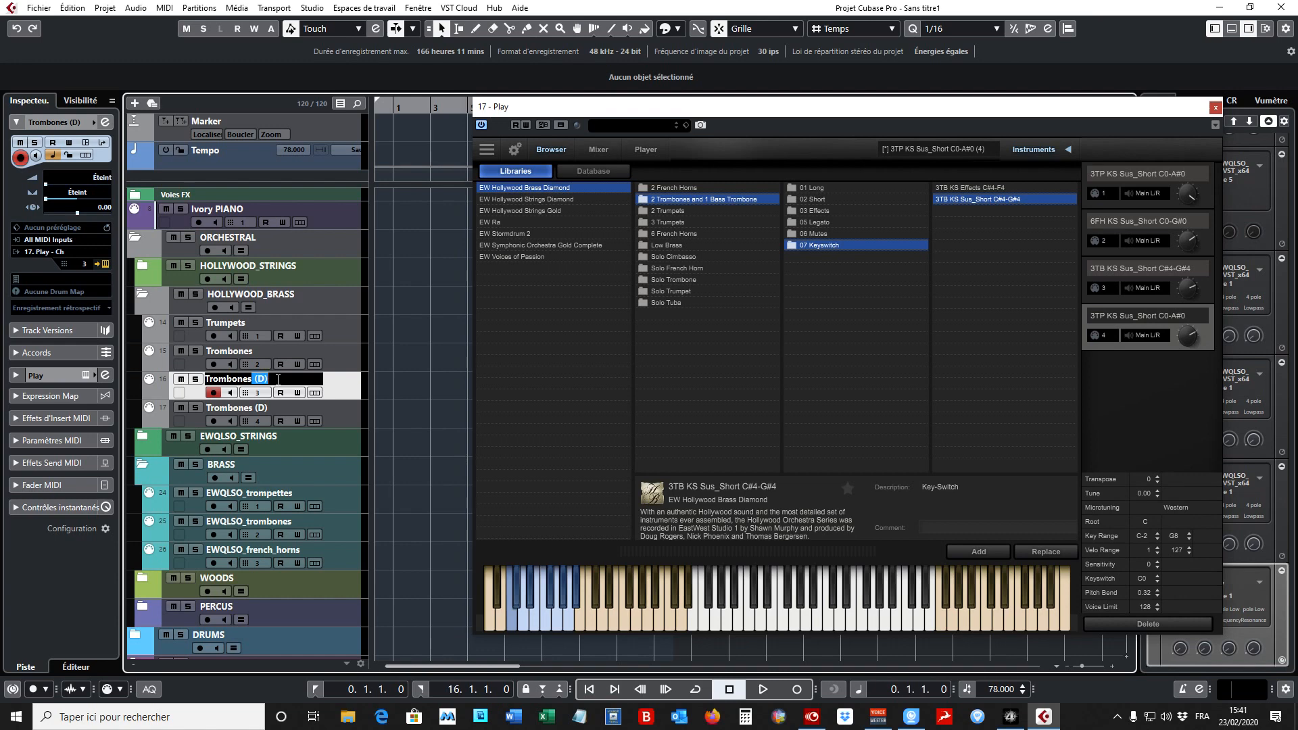
pyautogui.write('_2')
pyautogui.click(252, 408)
pyautogui.doubleClick(251, 408)
pyautogui.moveTo(252, 407); pyautogui.dragTo(286, 410)
pyautogui.write('_3')
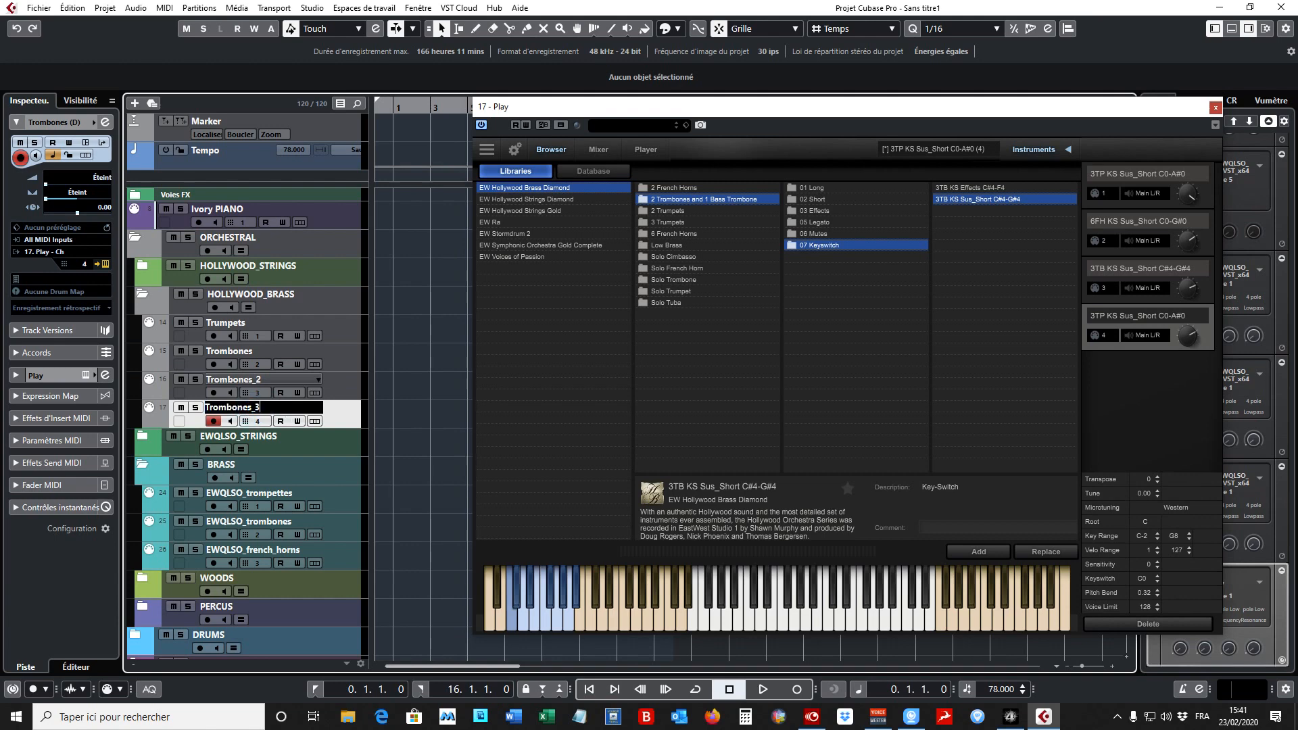
# - Rename the original Trombones track in the HOLLYWOOD_BRASS folder as Trombones_1
pyautogui.click(260, 349)
pyautogui.doubleClick(255, 351)
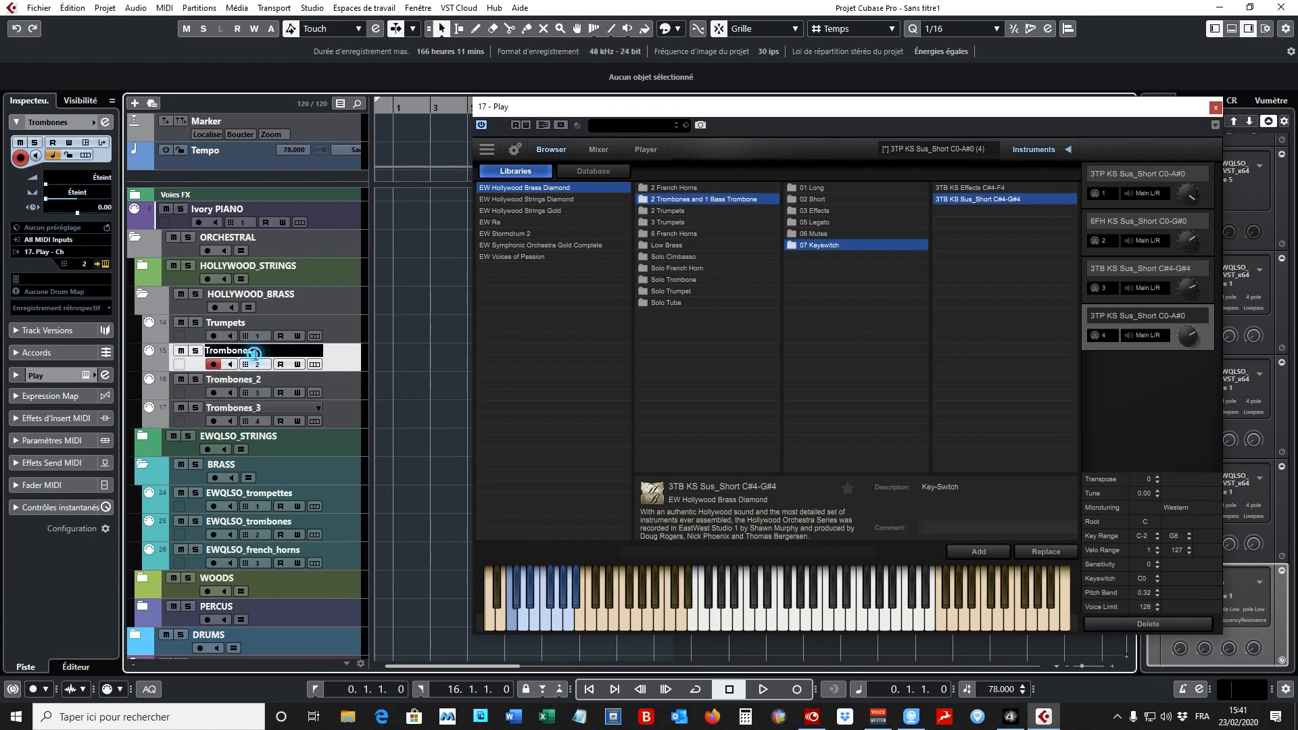
pyautogui.write('_1')
pyautogui.press('Return')
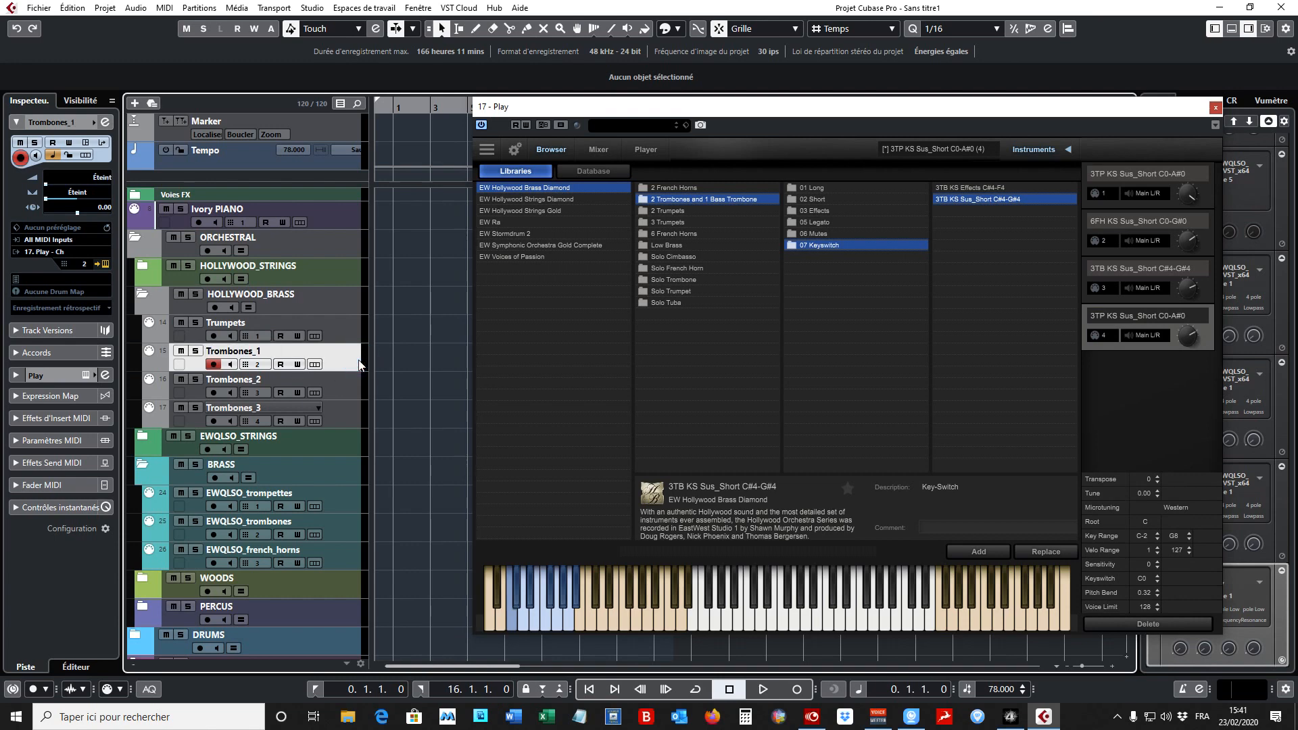
# - Add the keyswitch patch 2FH KS Sus_Short C0-G0 from 2 French Horns to the Play instrument in slot 17
pyautogui.click(350, 419)
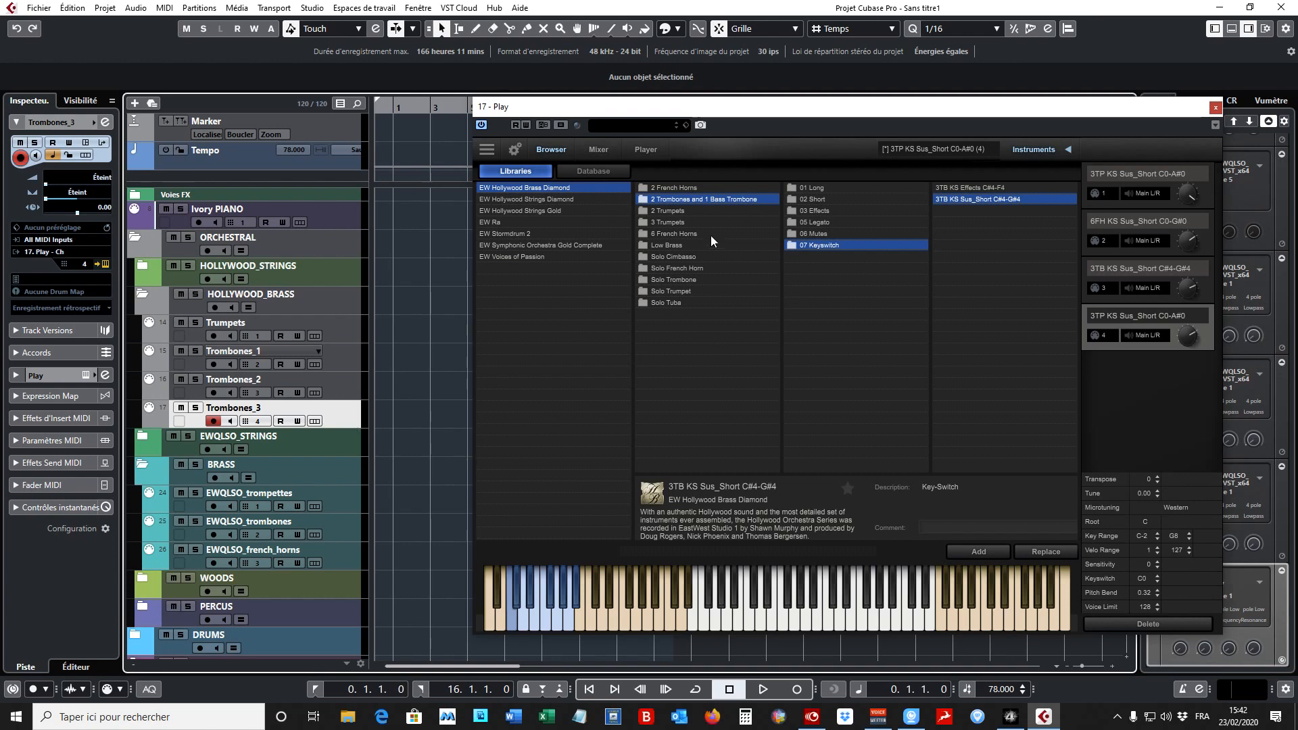
pyautogui.click(700, 188)
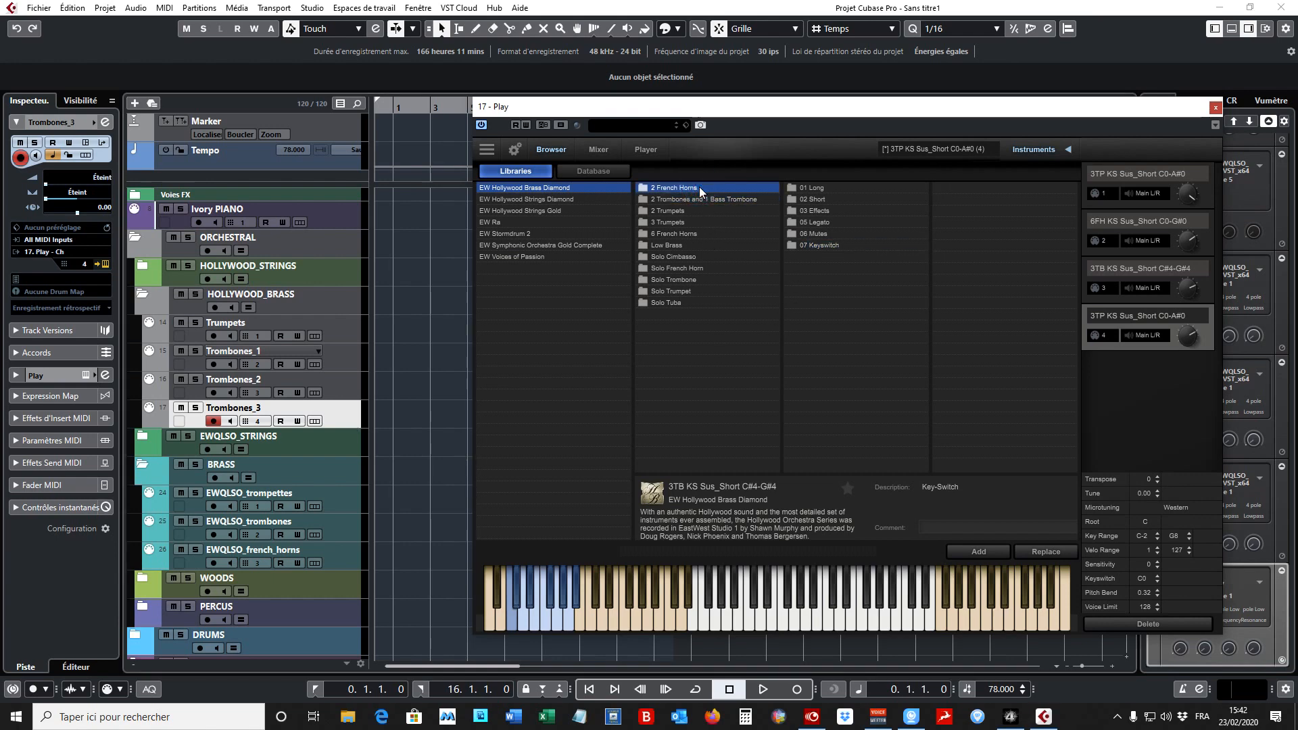
pyautogui.click(828, 245)
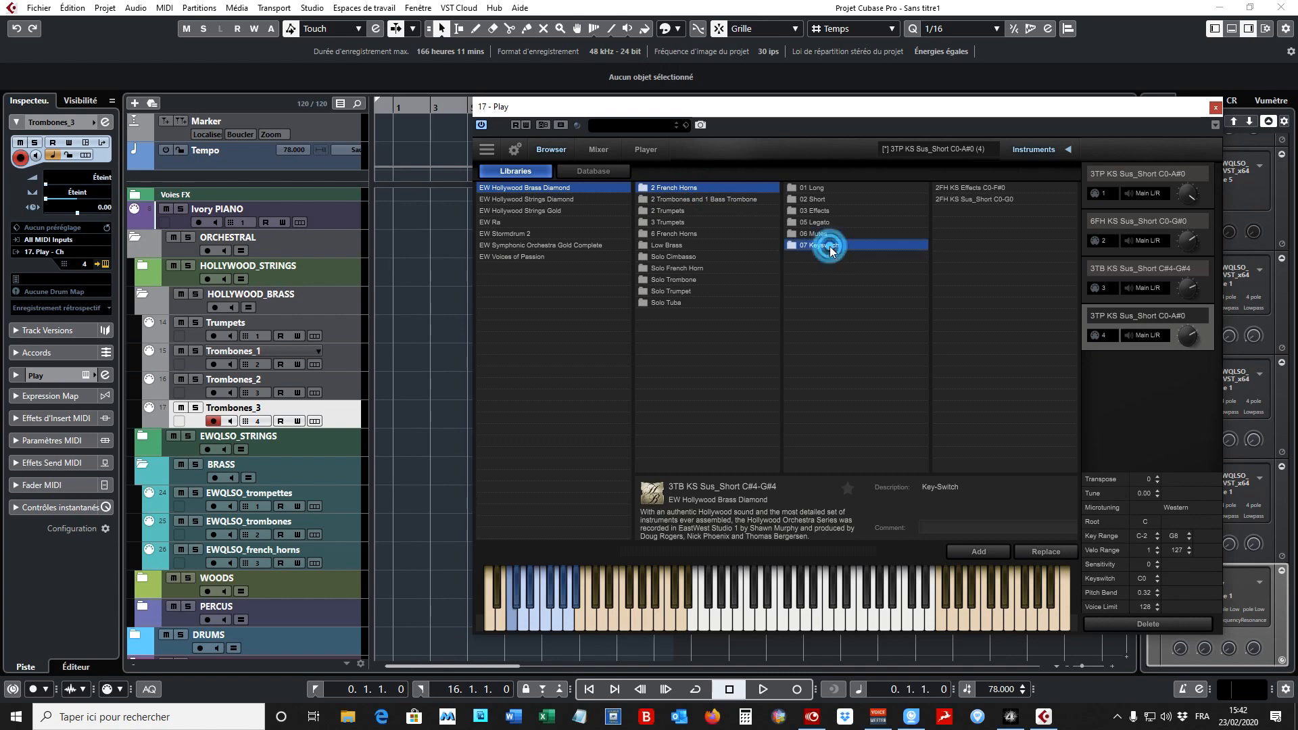
pyautogui.click(1007, 199)
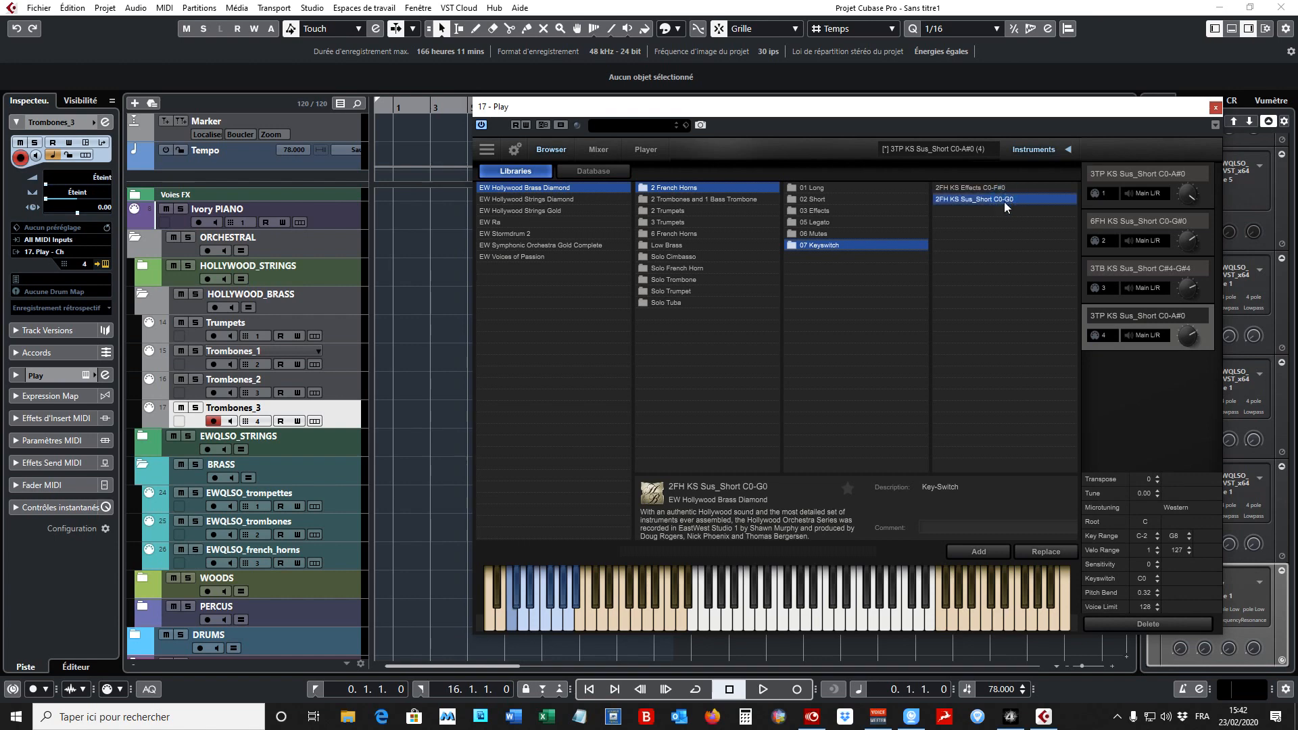
pyautogui.click(975, 553)
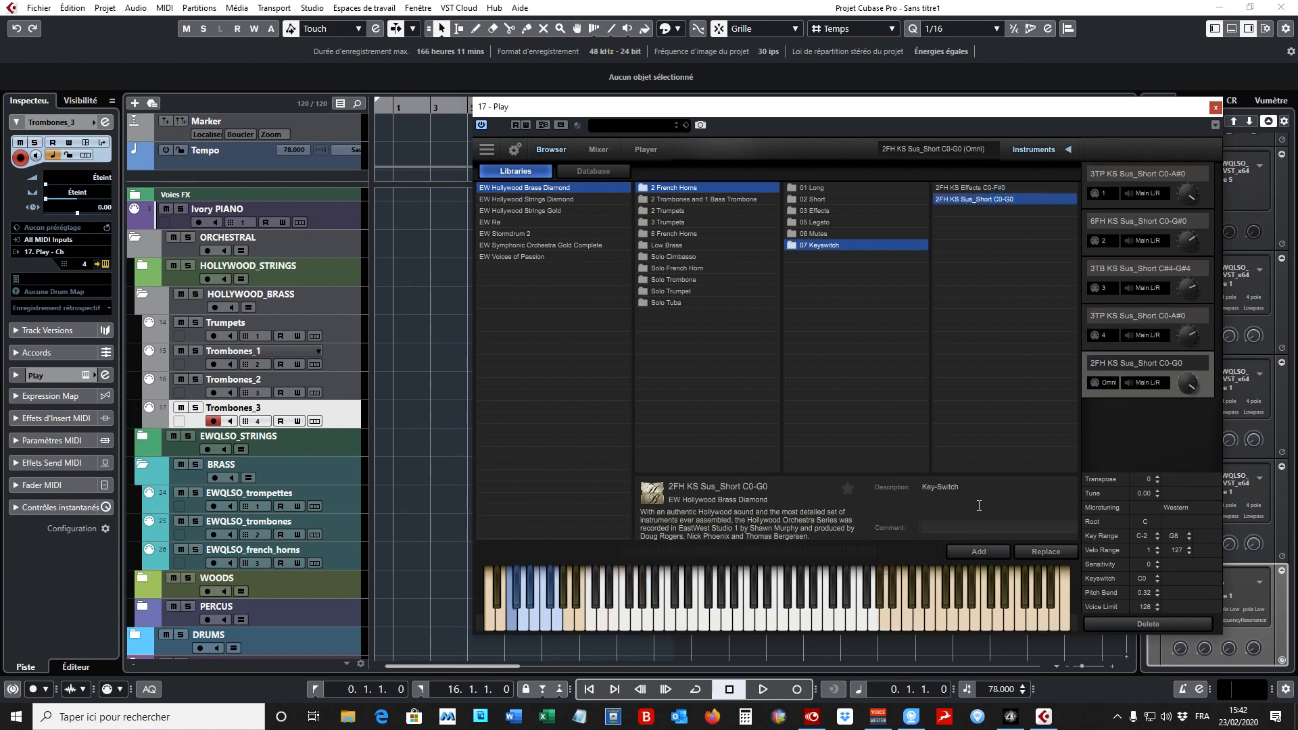
# - Duplicate the Trombones_3 track and set both the copy and the 2FH KS Sus_Short C0-G0 patch to MIDI channel 5
pyautogui.rightClick(359, 427)
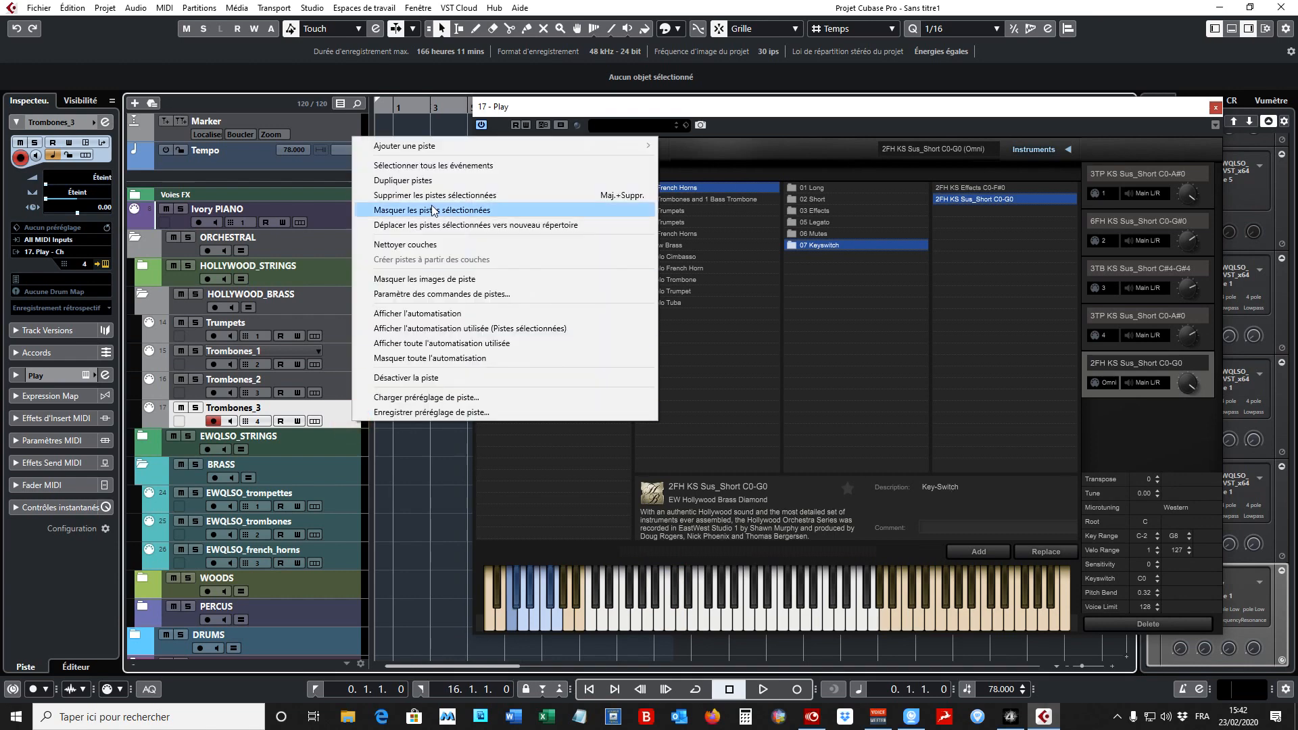
pyautogui.click(450, 181)
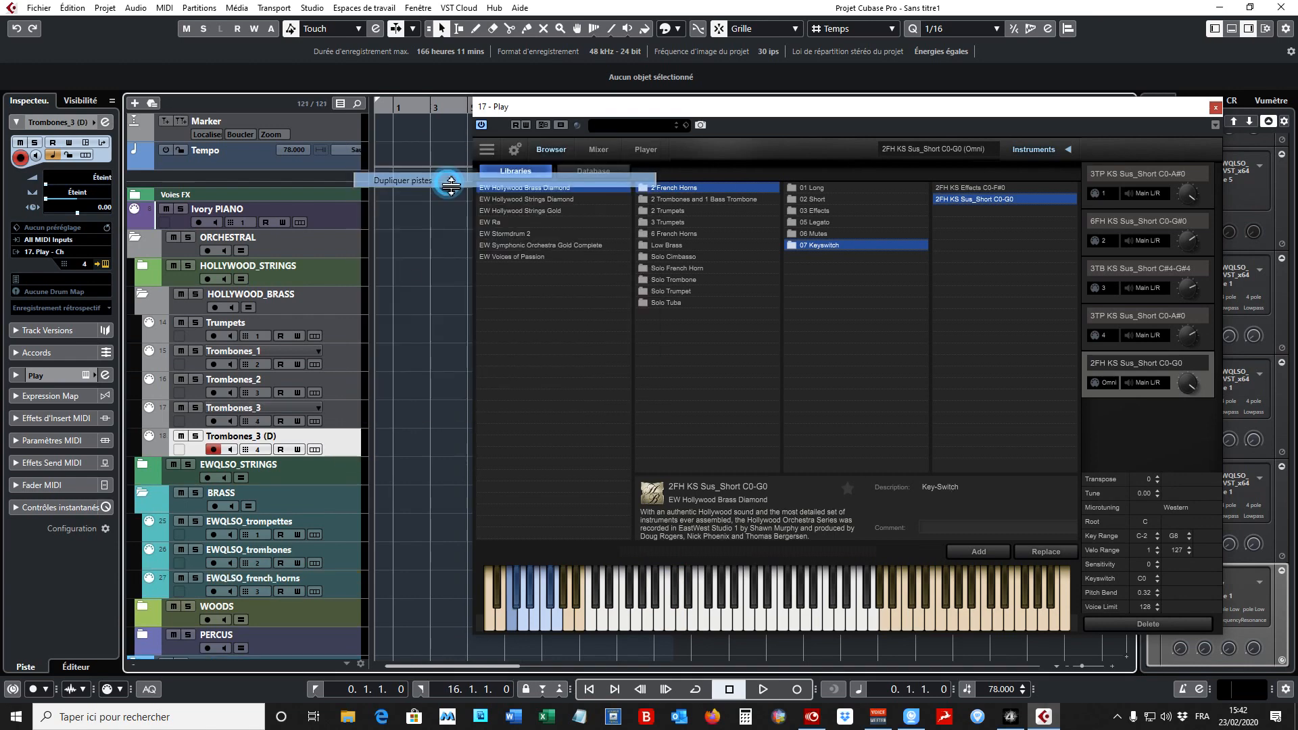
pyautogui.click(258, 449)
pyautogui.click(314, 282)
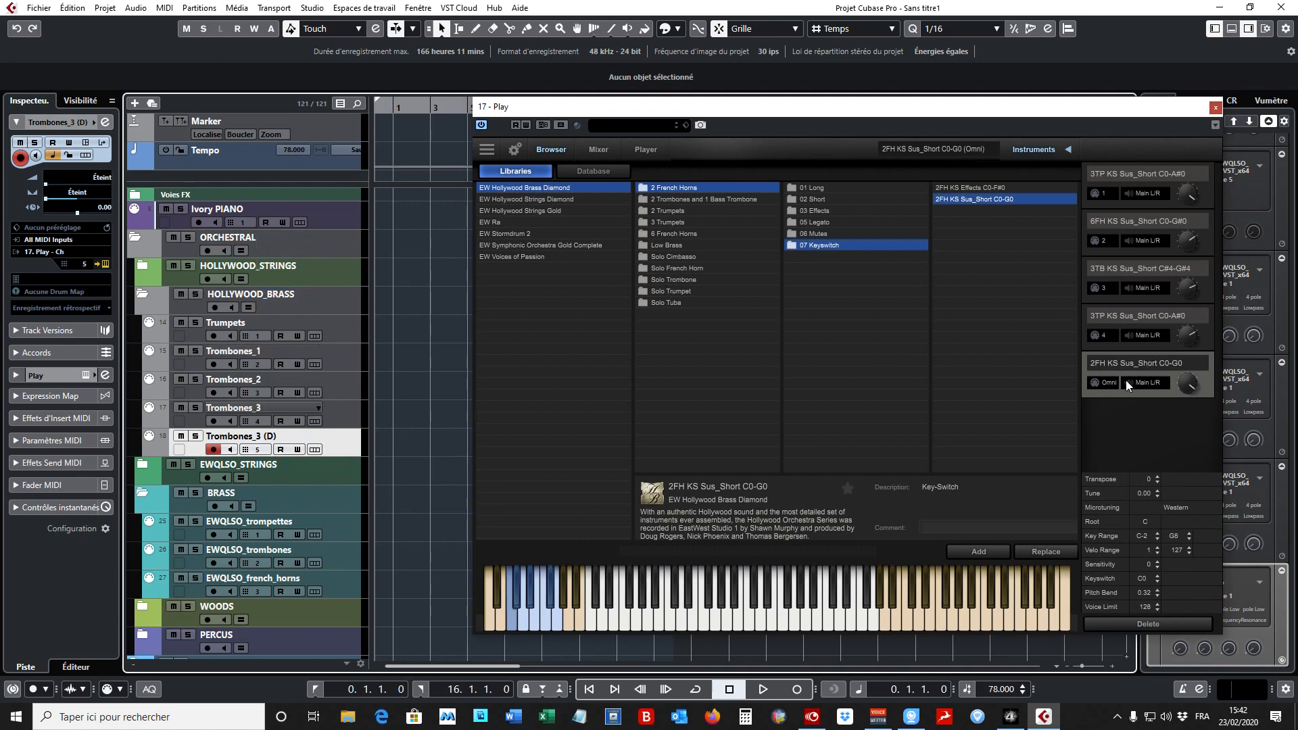
pyautogui.click(1109, 383)
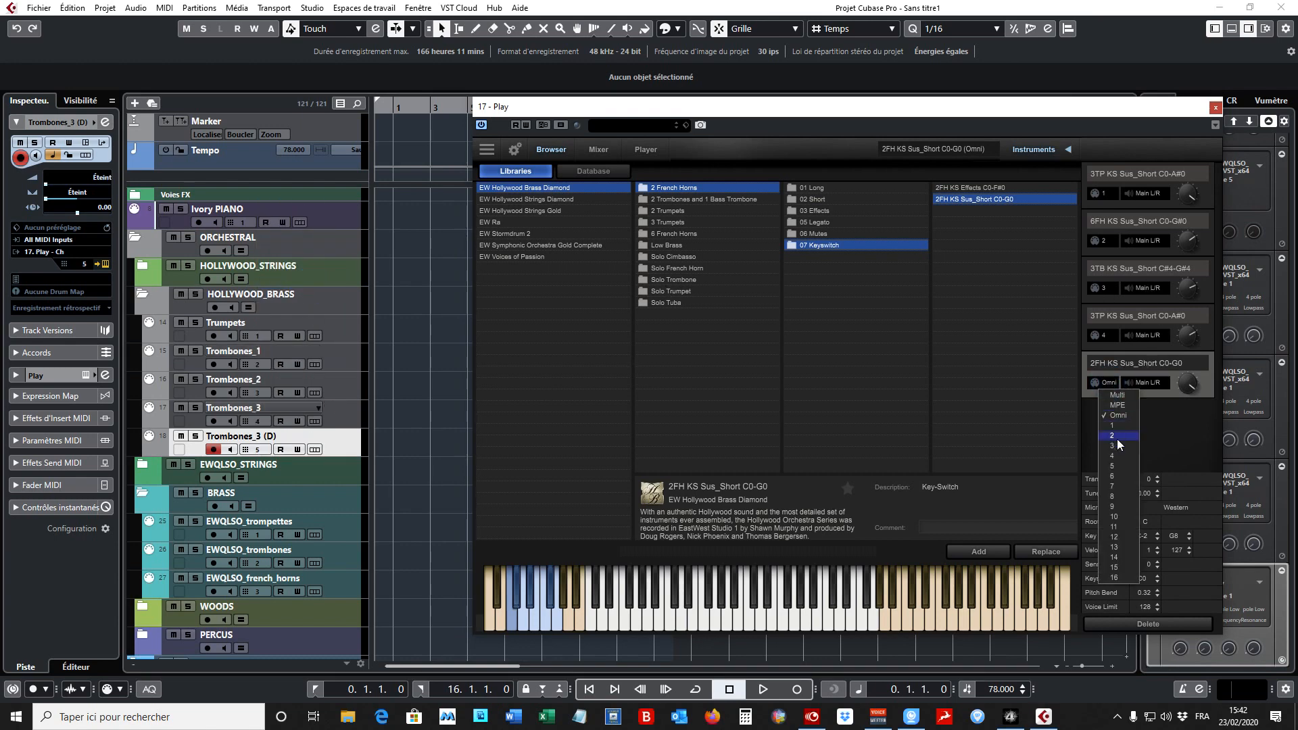
pyautogui.click(1113, 466)
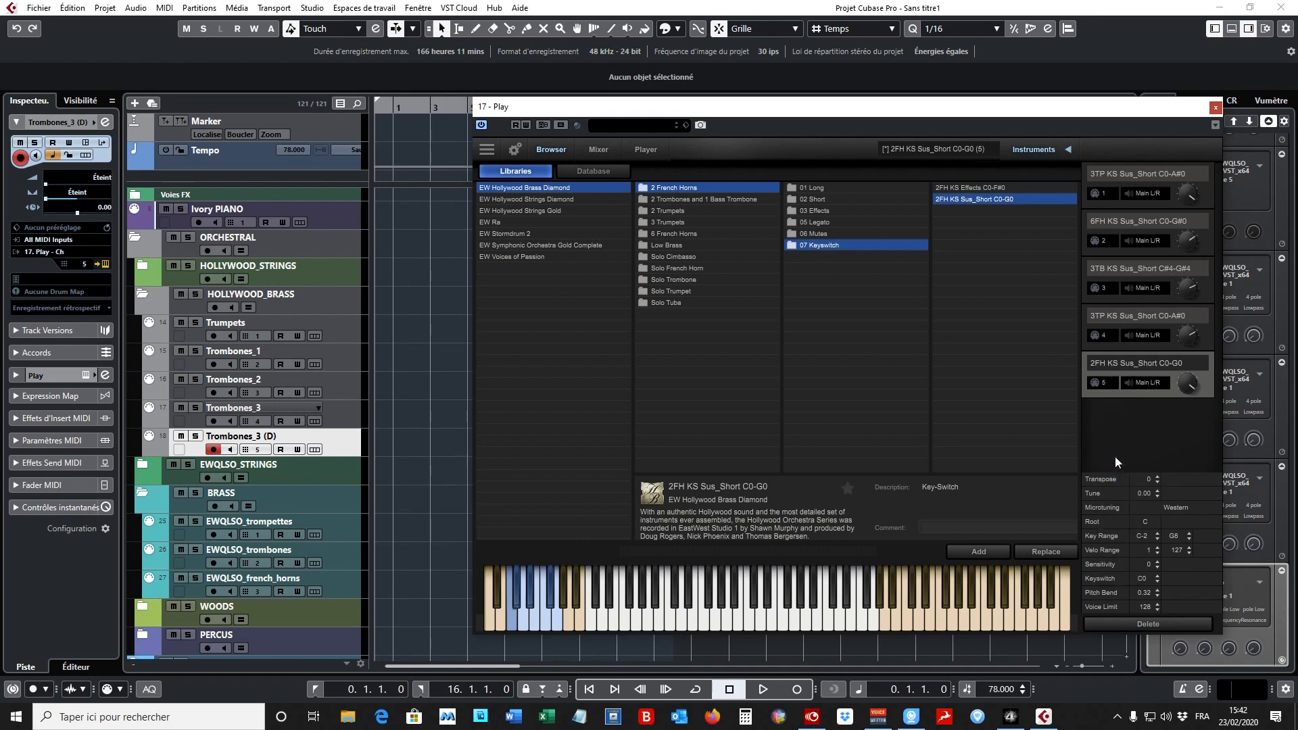
# - Save the Play instrument over HS_BRASS_default.ewi in SONGS_ARCHIVE > PRESETS > HOLLYWOOD_BRASS on the MUSIQUE (J:) drive
pyautogui.click(489, 151)
pyautogui.click(537, 230)
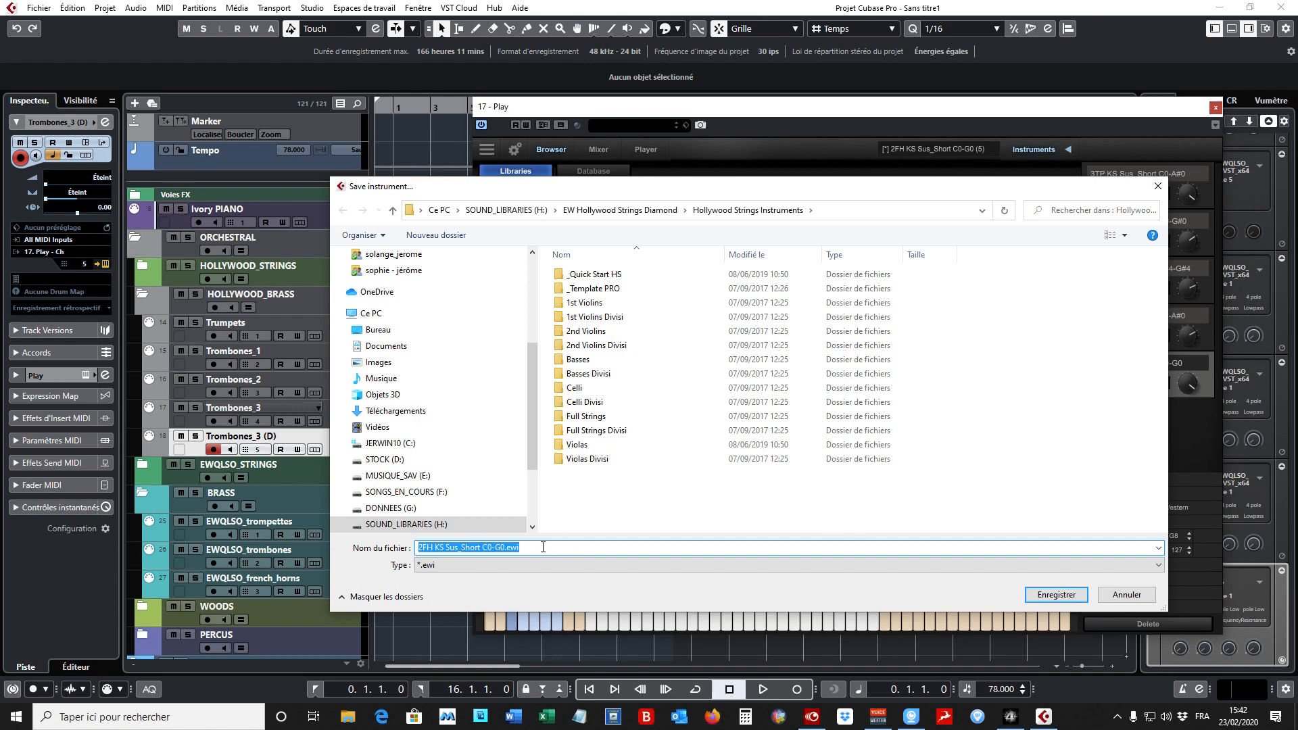
pyautogui.moveTo(532, 419); pyautogui.dragTo(536, 519)
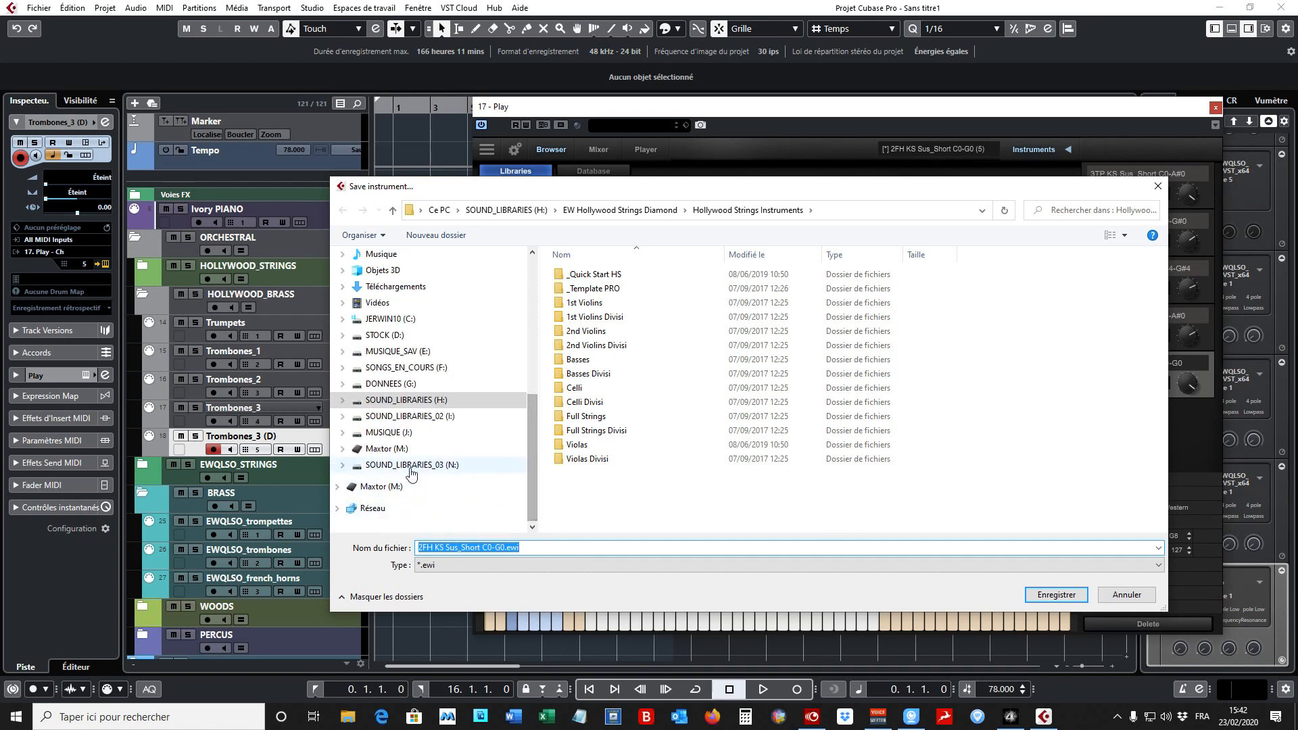
pyautogui.click(497, 437)
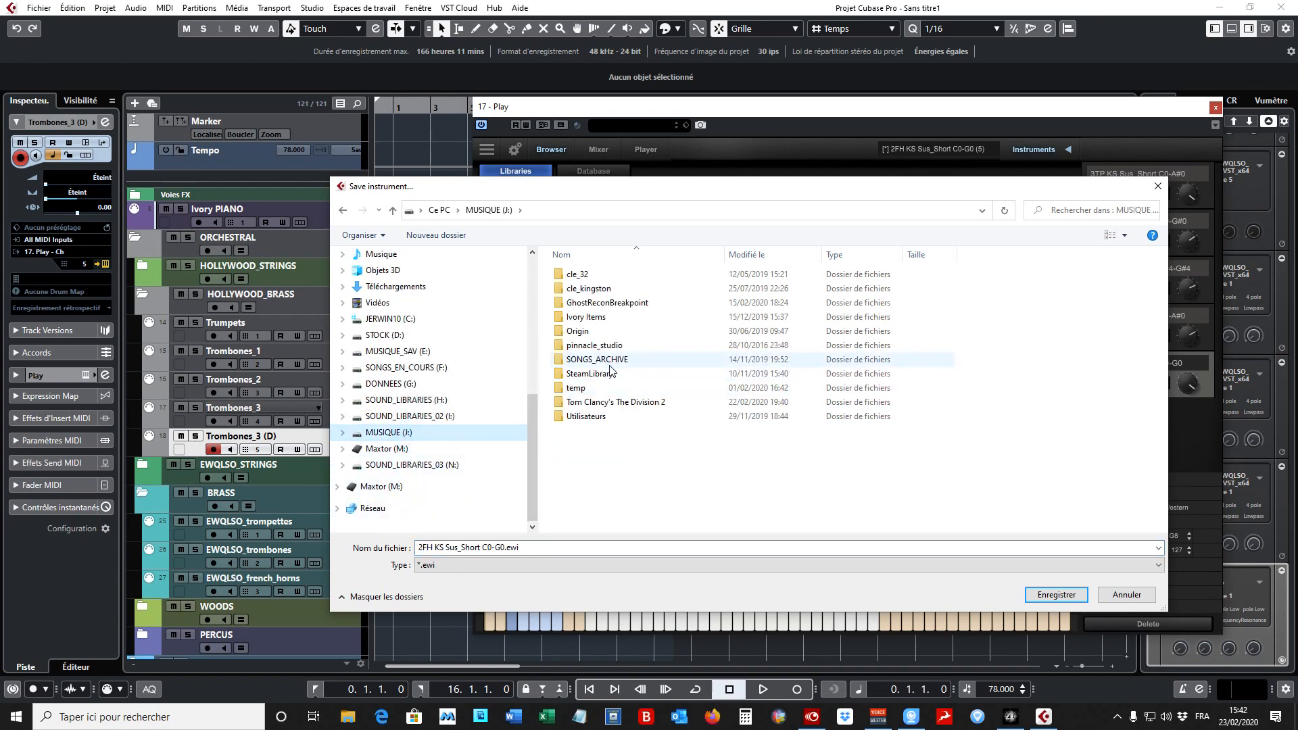
pyautogui.doubleClick(613, 359)
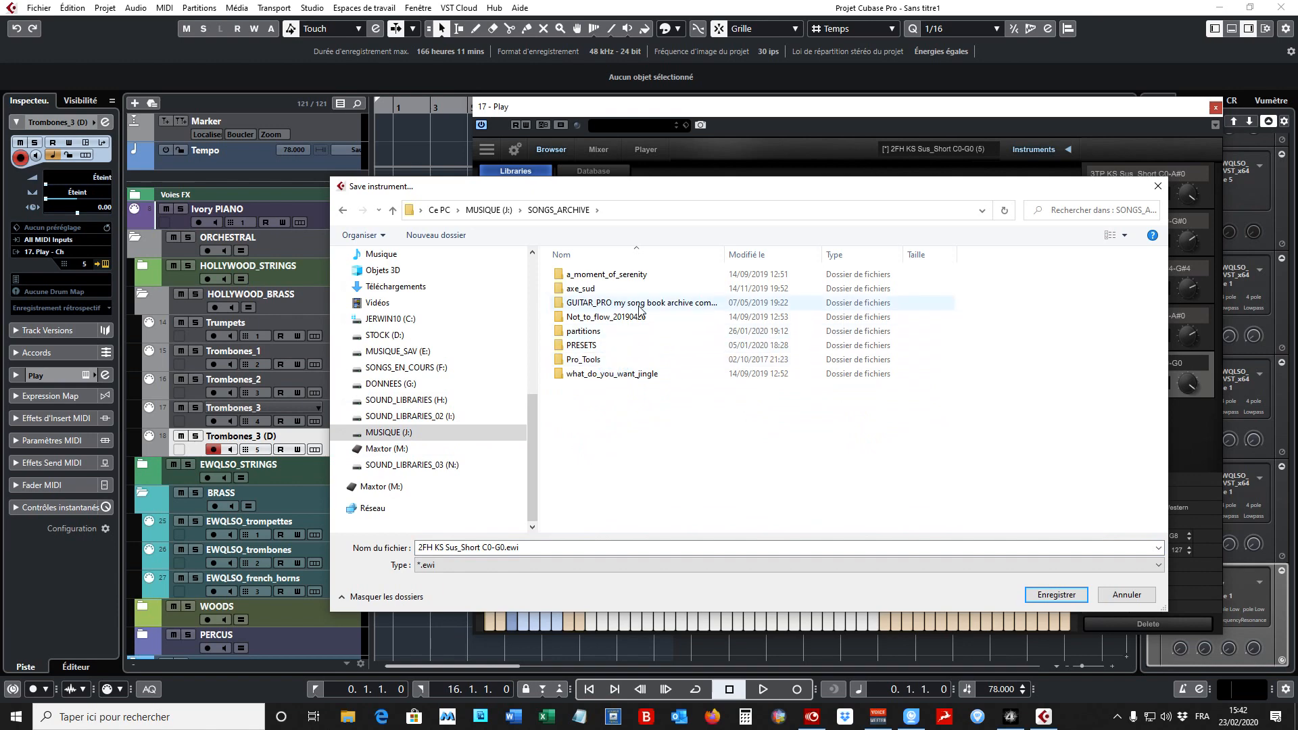
pyautogui.doubleClick(622, 345)
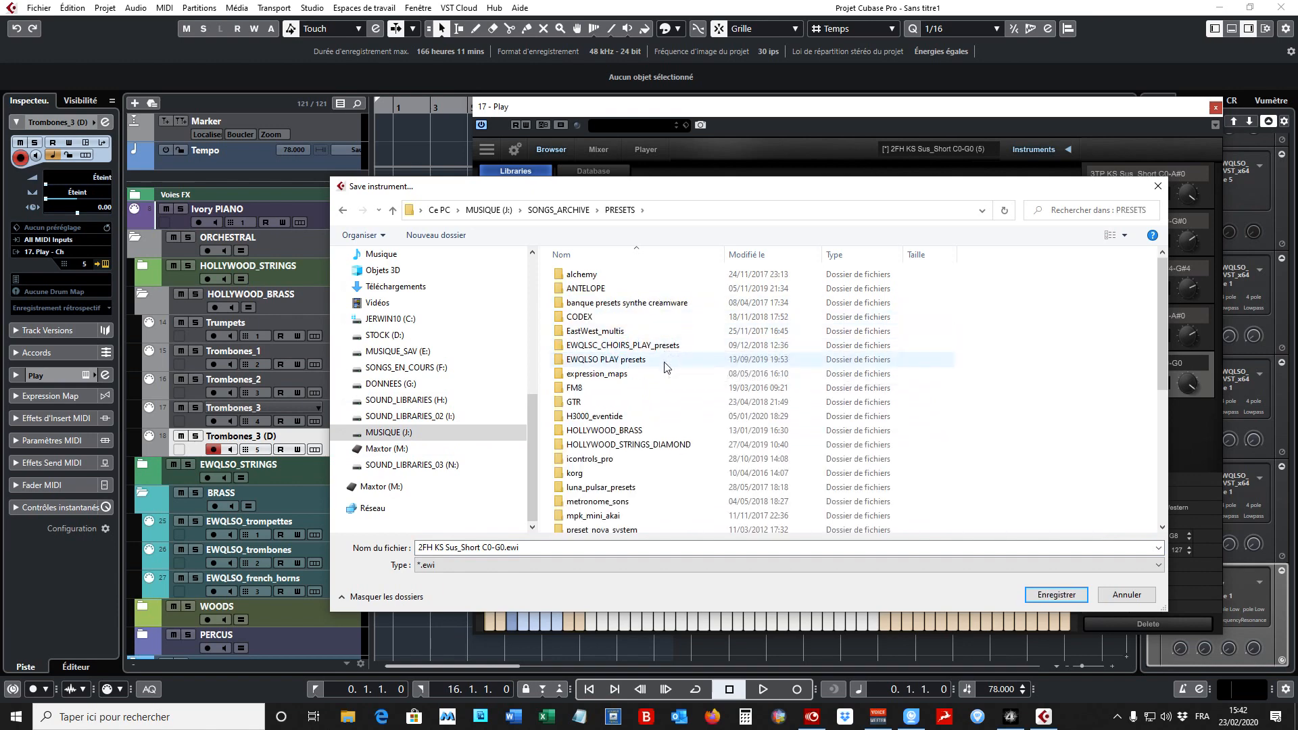
pyautogui.scroll(-2, 659, 365)
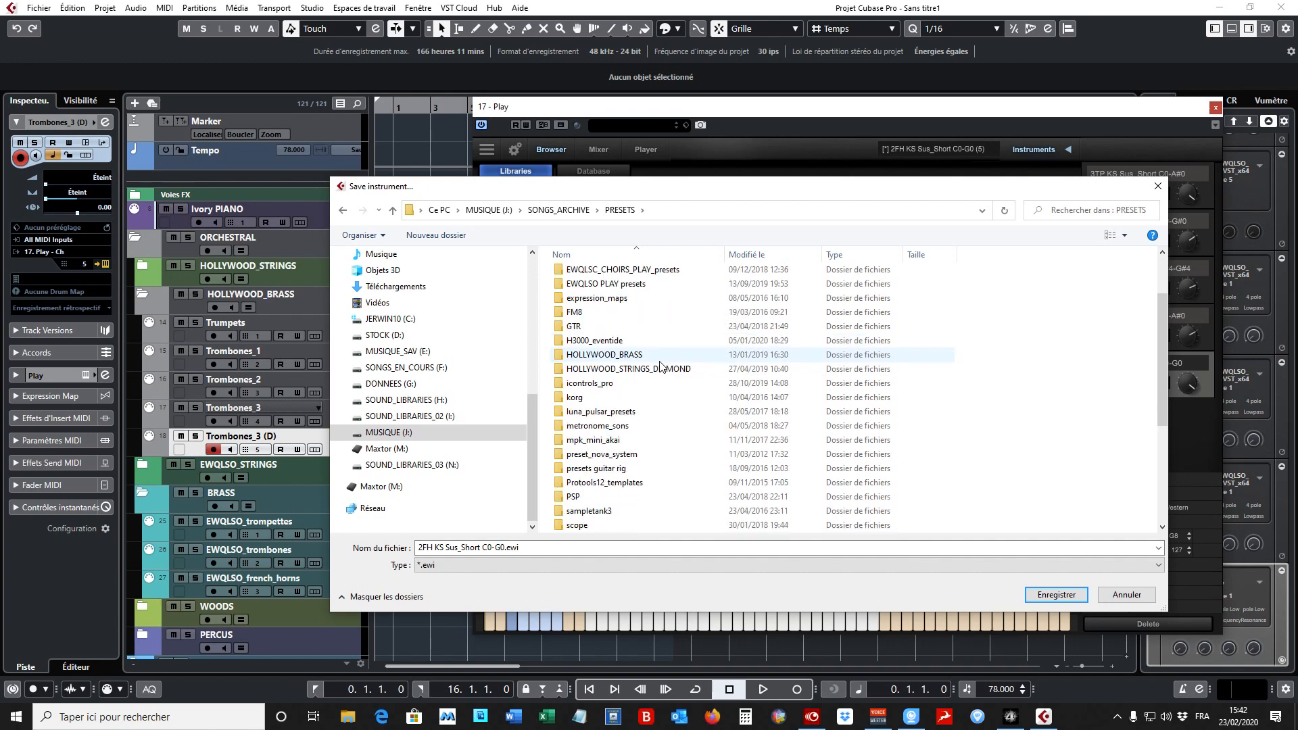
pyautogui.doubleClick(625, 359)
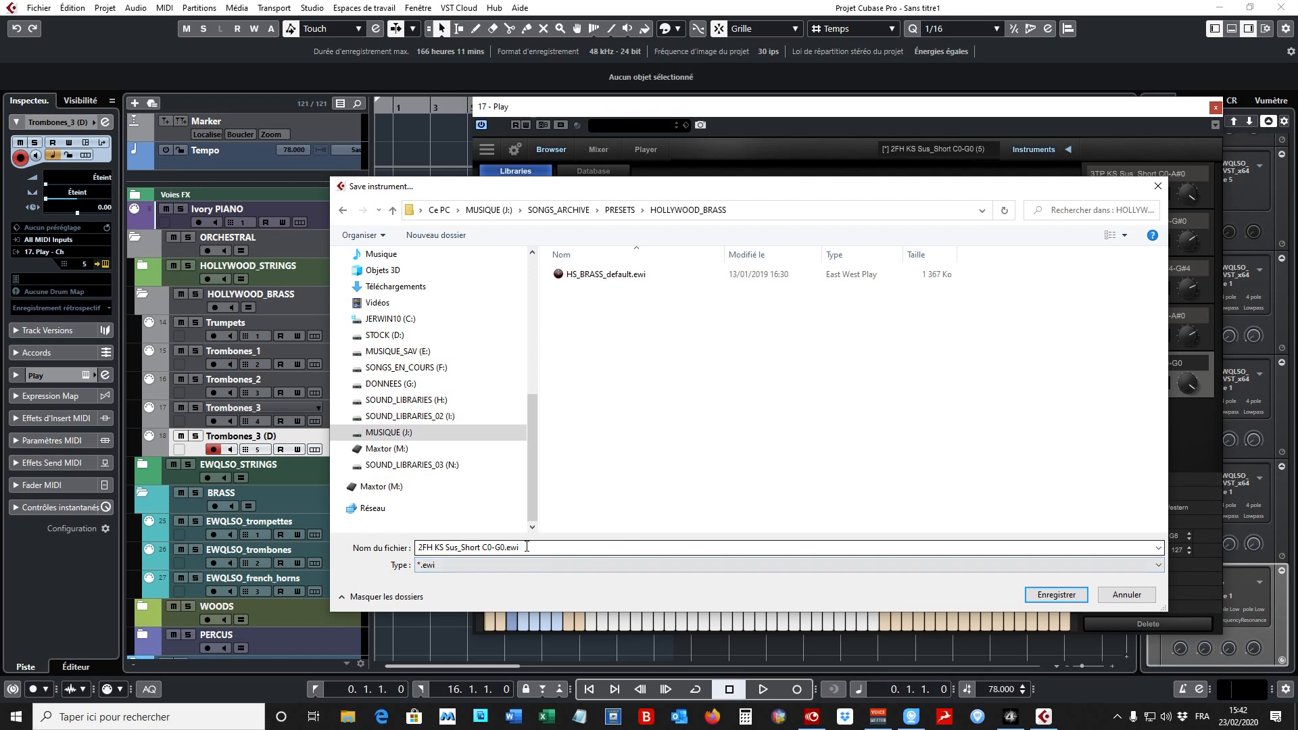
pyautogui.click(623, 274)
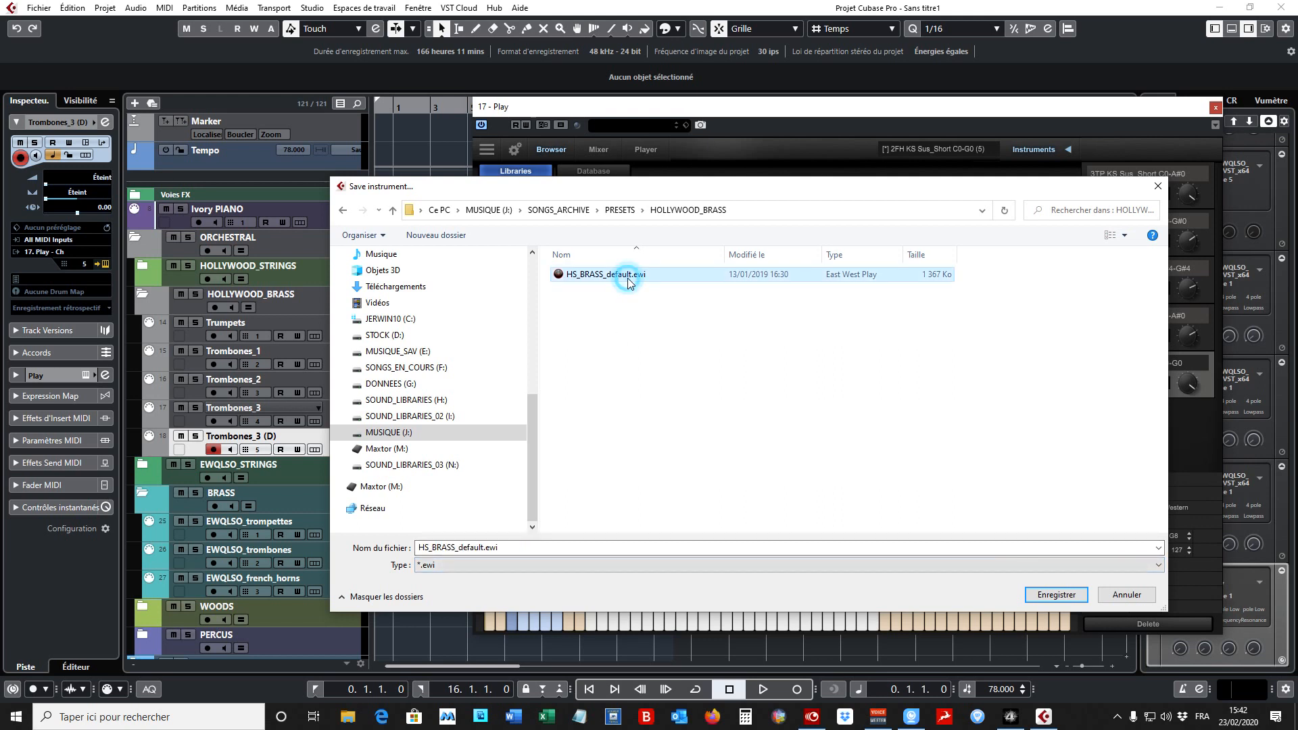
pyautogui.click(1053, 595)
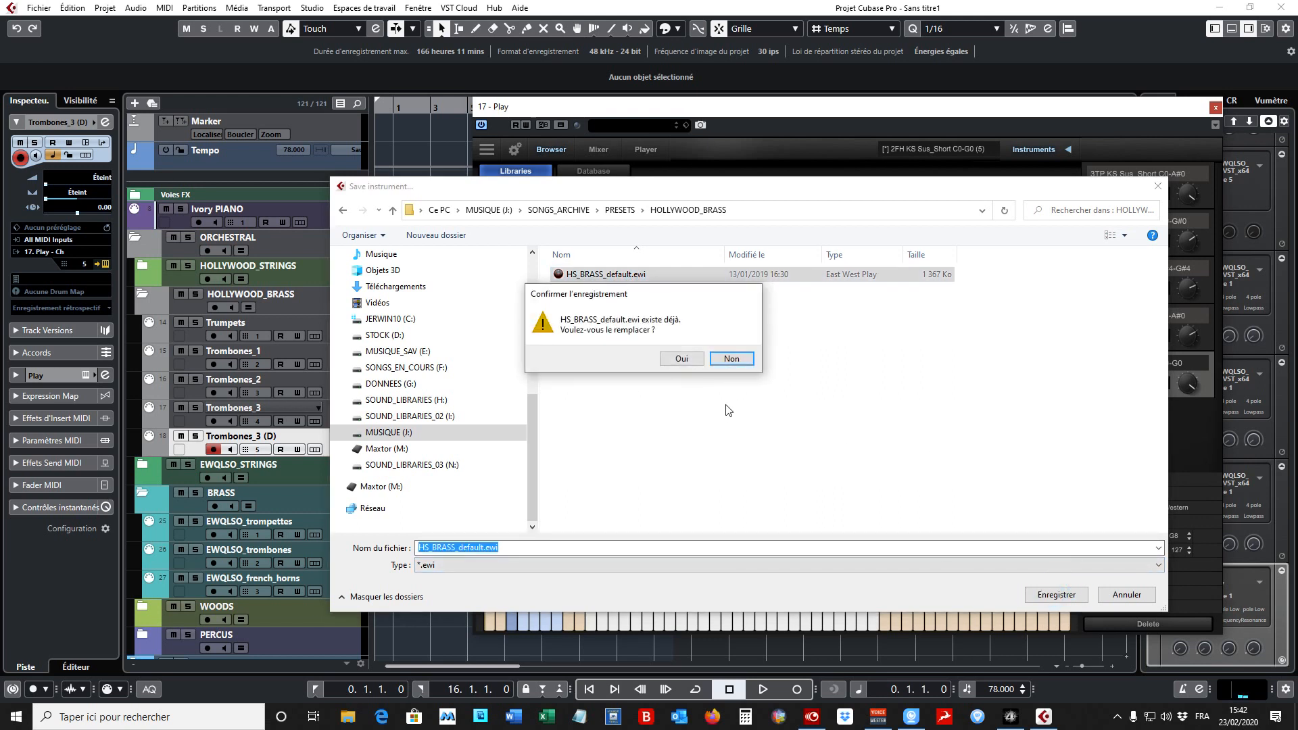
pyautogui.click(688, 359)
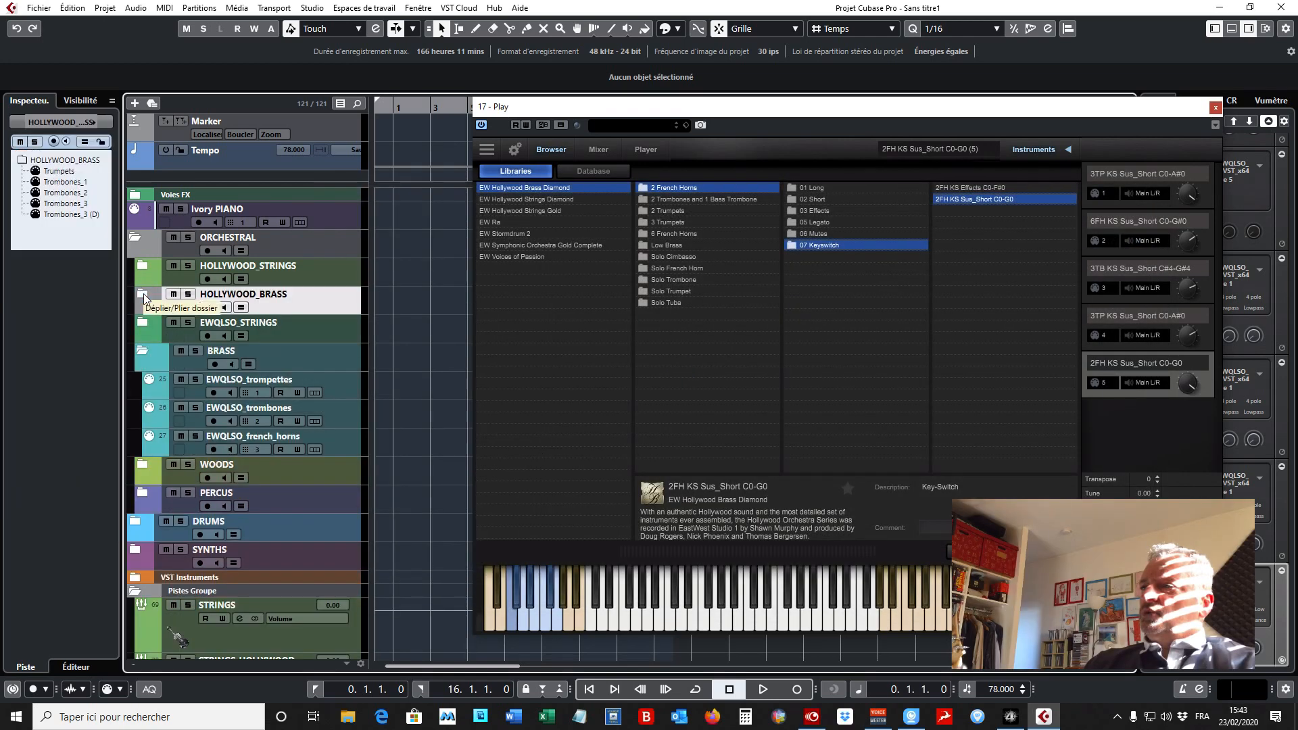
# - Collapse the BRASS folder and examine the instrument tracks inside the DRUMS and SYNTHS folders, closing each folder after inspection
pyautogui.click(144, 351)
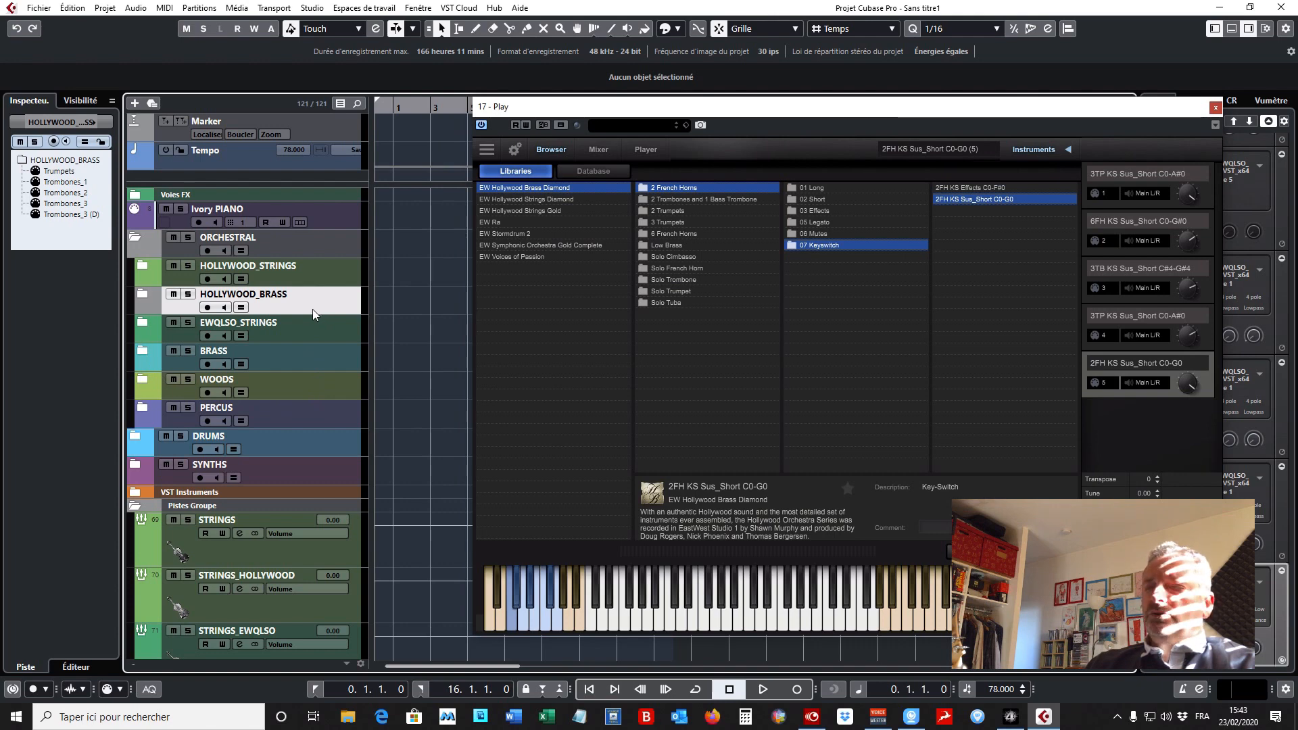
pyautogui.click(135, 437)
pyautogui.scroll(-2, 137, 438)
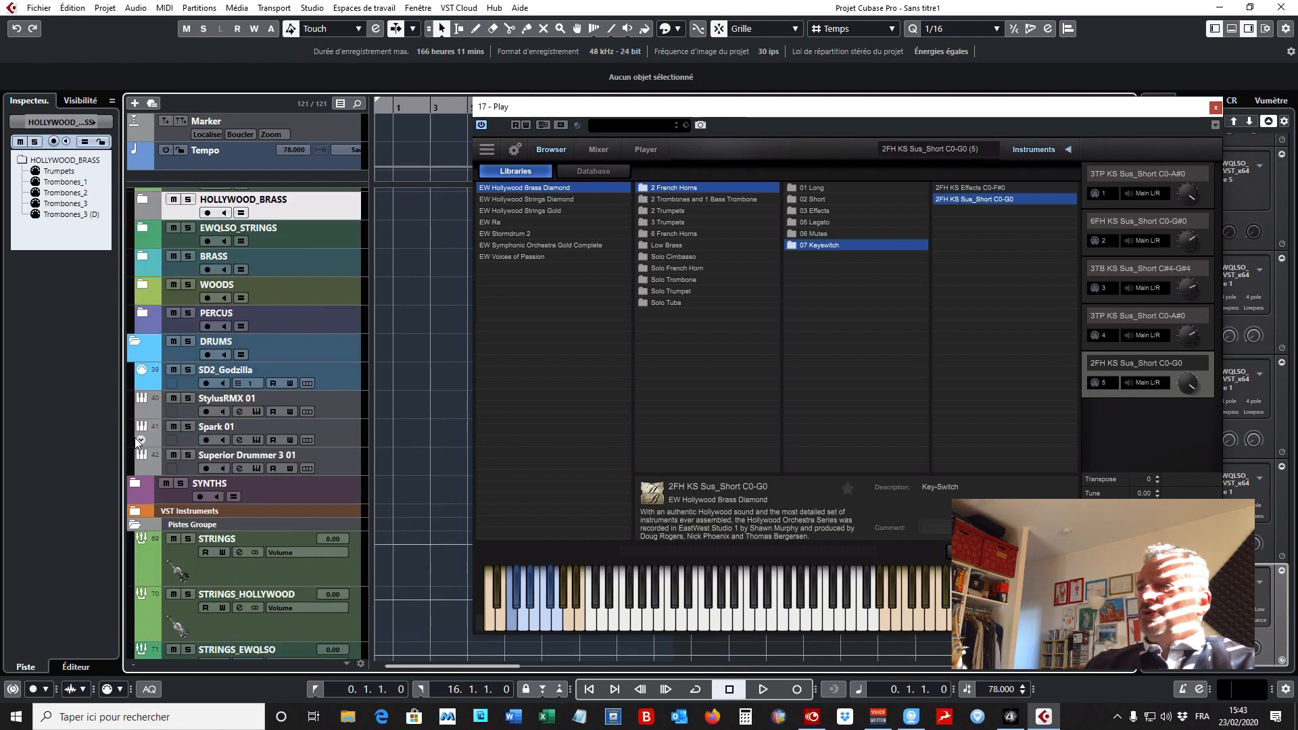
pyautogui.click(347, 377)
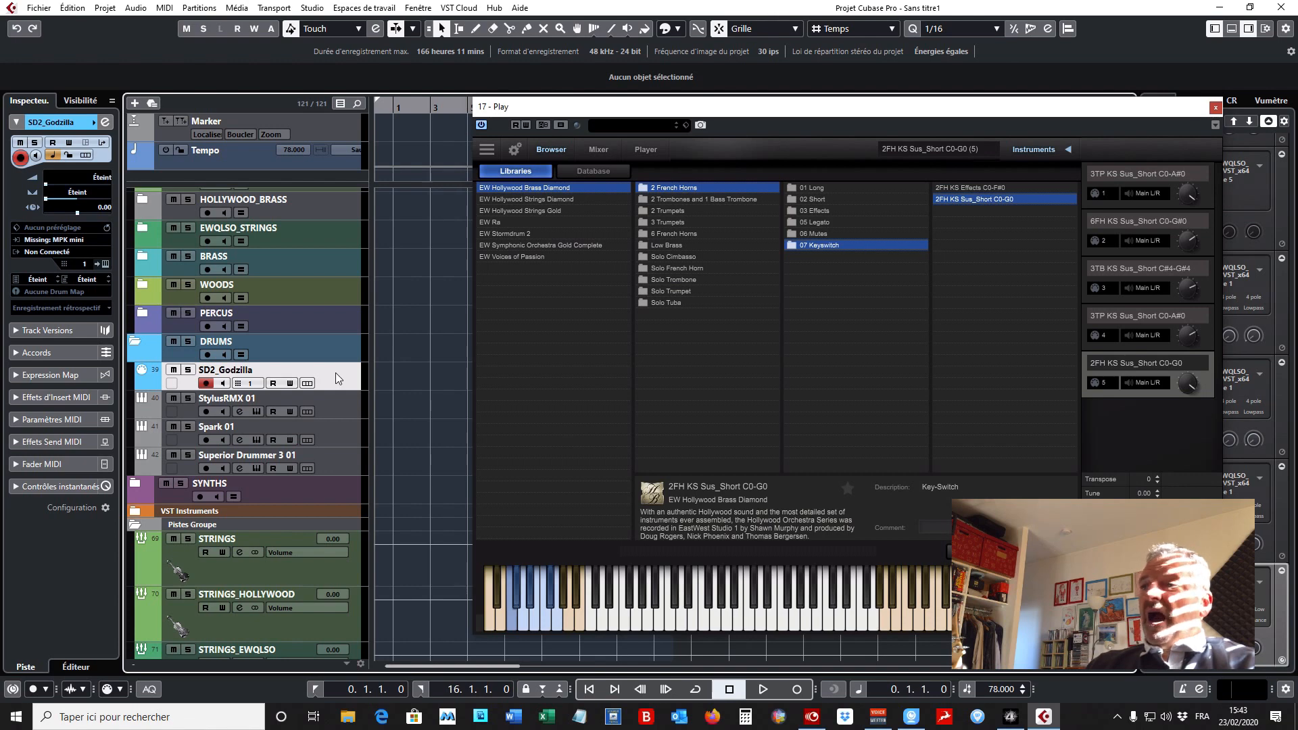
pyautogui.click(342, 411)
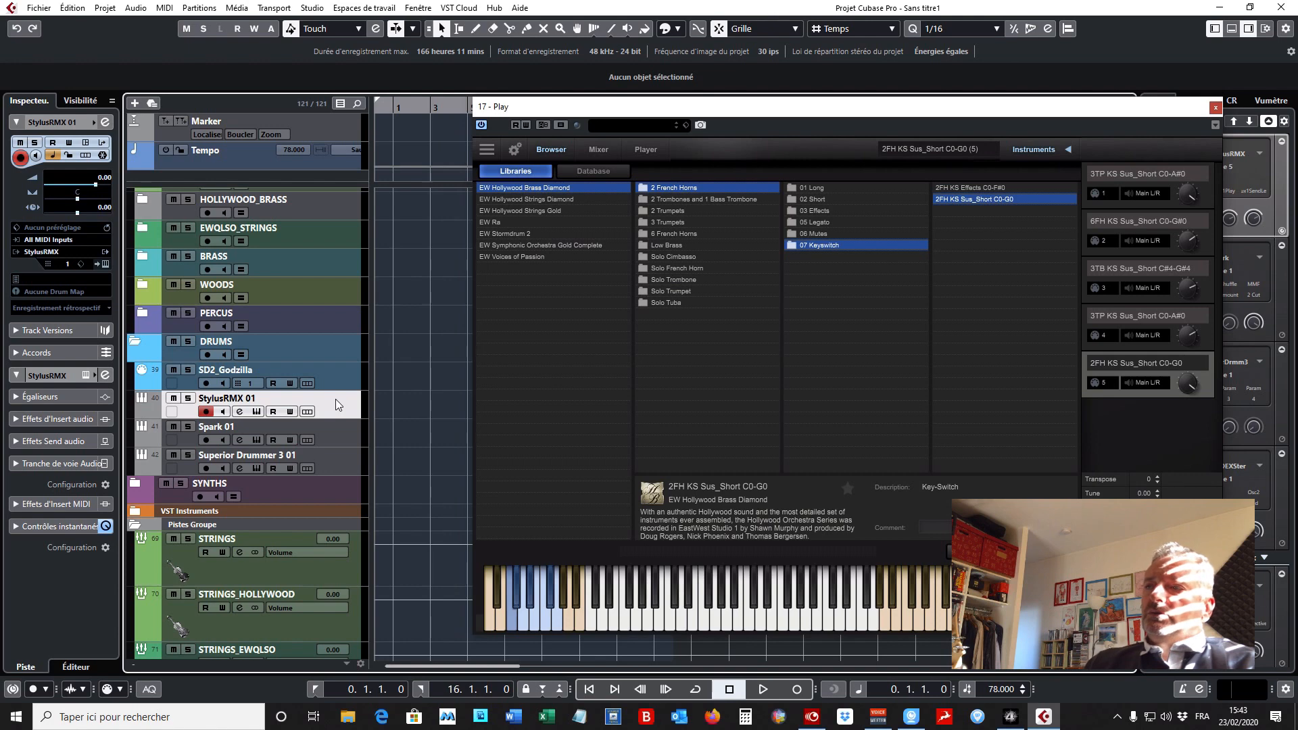
pyautogui.click(337, 434)
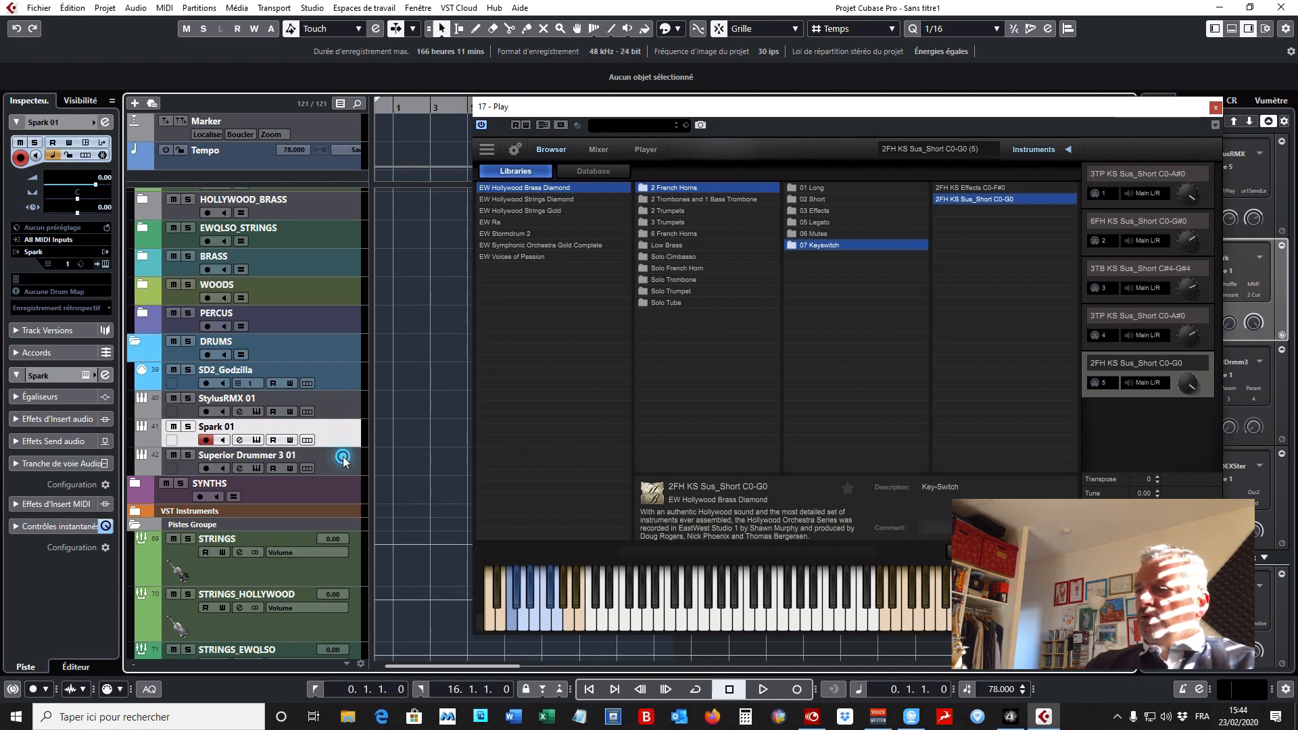
pyautogui.click(342, 457)
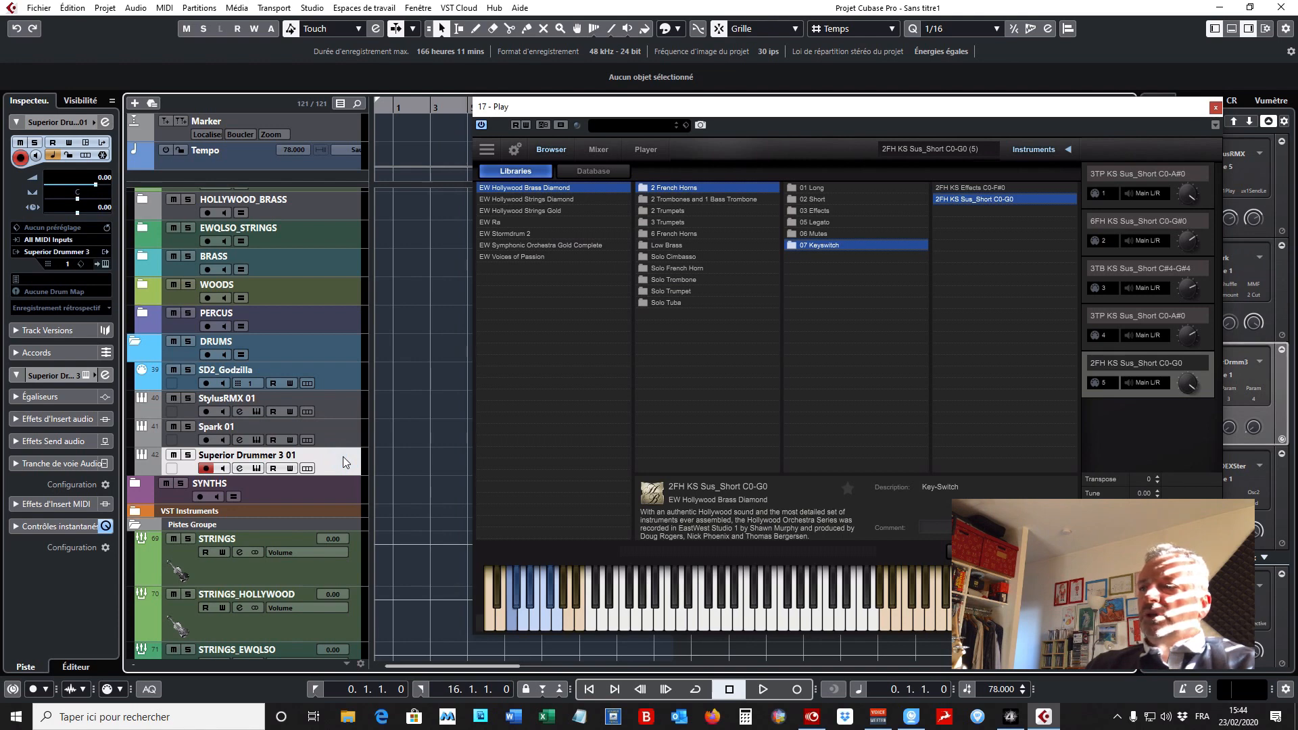
pyautogui.click(132, 344)
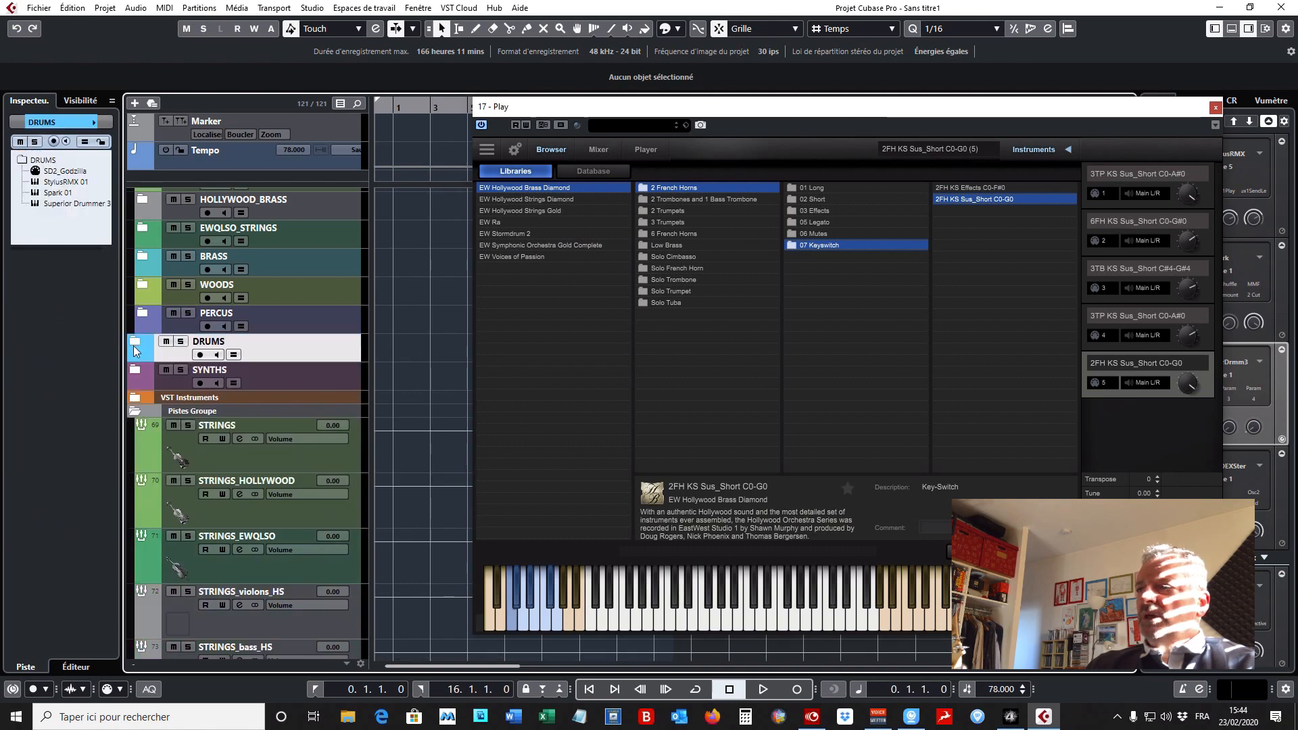
pyautogui.click(134, 373)
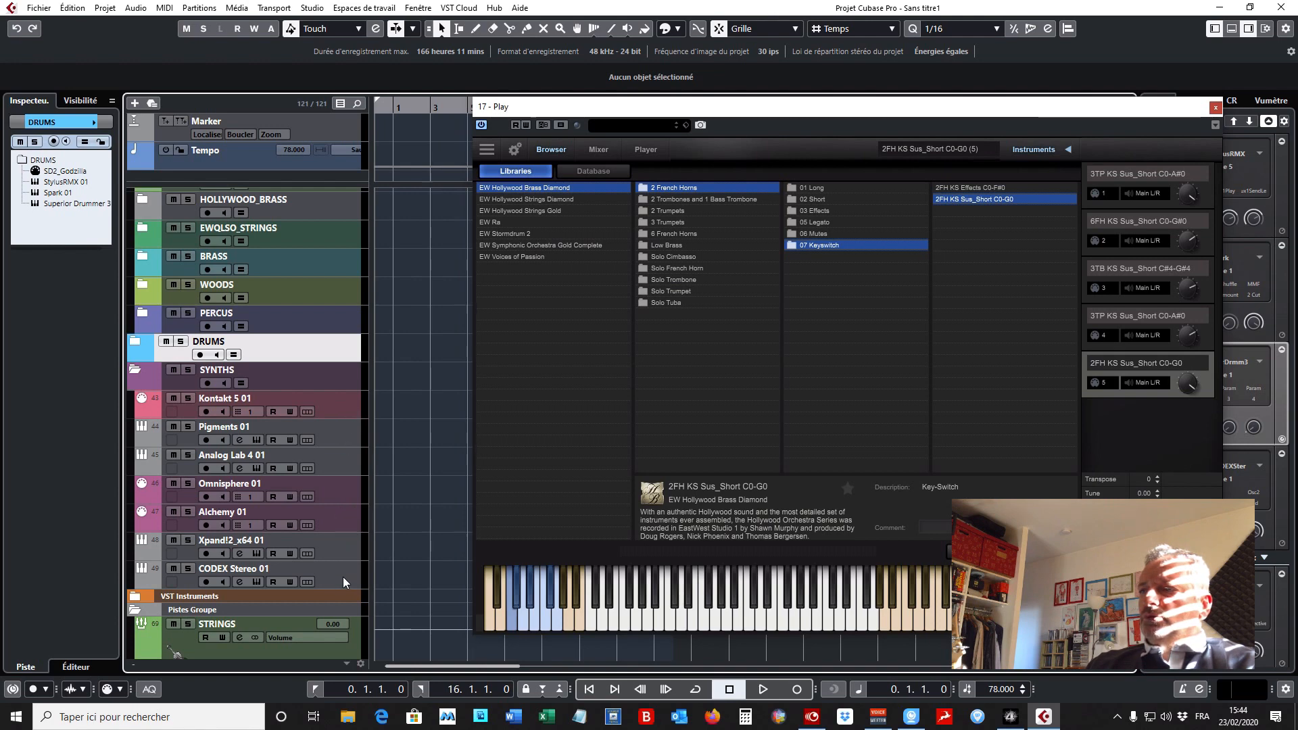
pyautogui.click(135, 372)
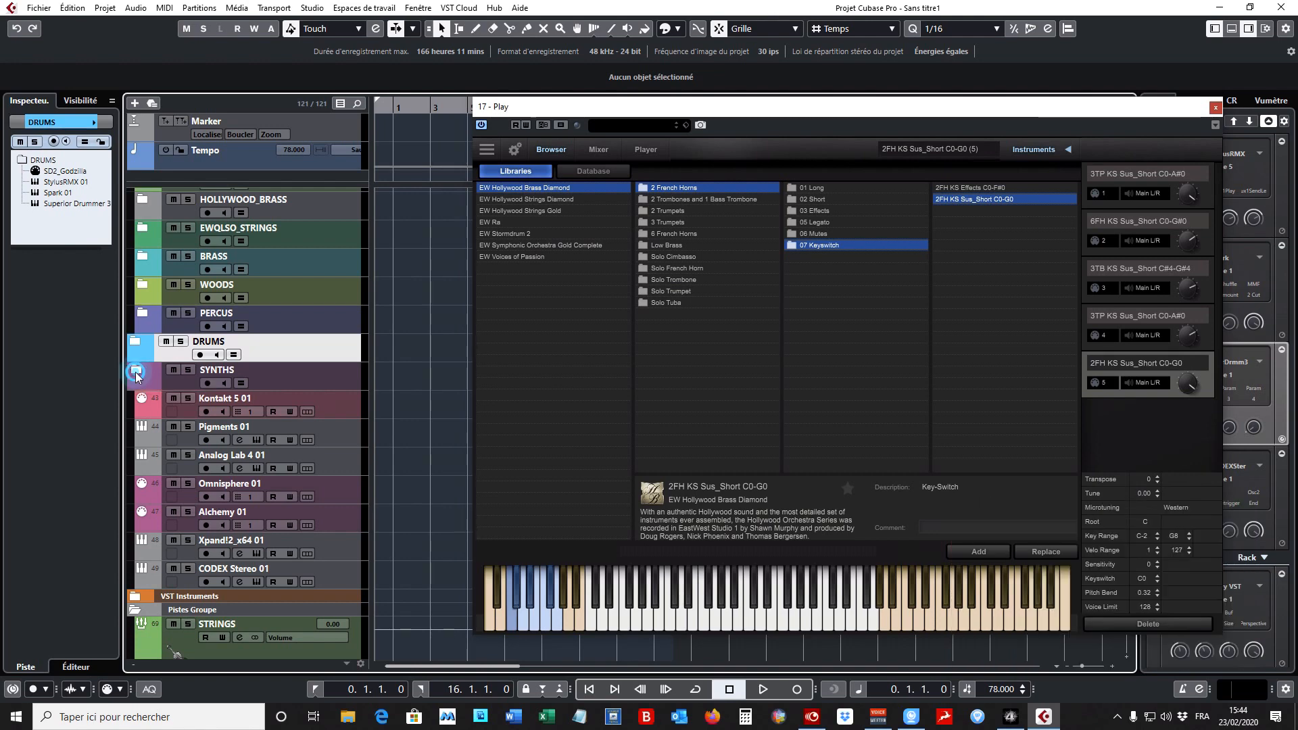
# - Look through the group tracks under Pistes Groupe and select the STRINGS group to view its insert effects
pyautogui.scroll(-2, 359, 362)
pyautogui.scroll(-2, 358, 363)
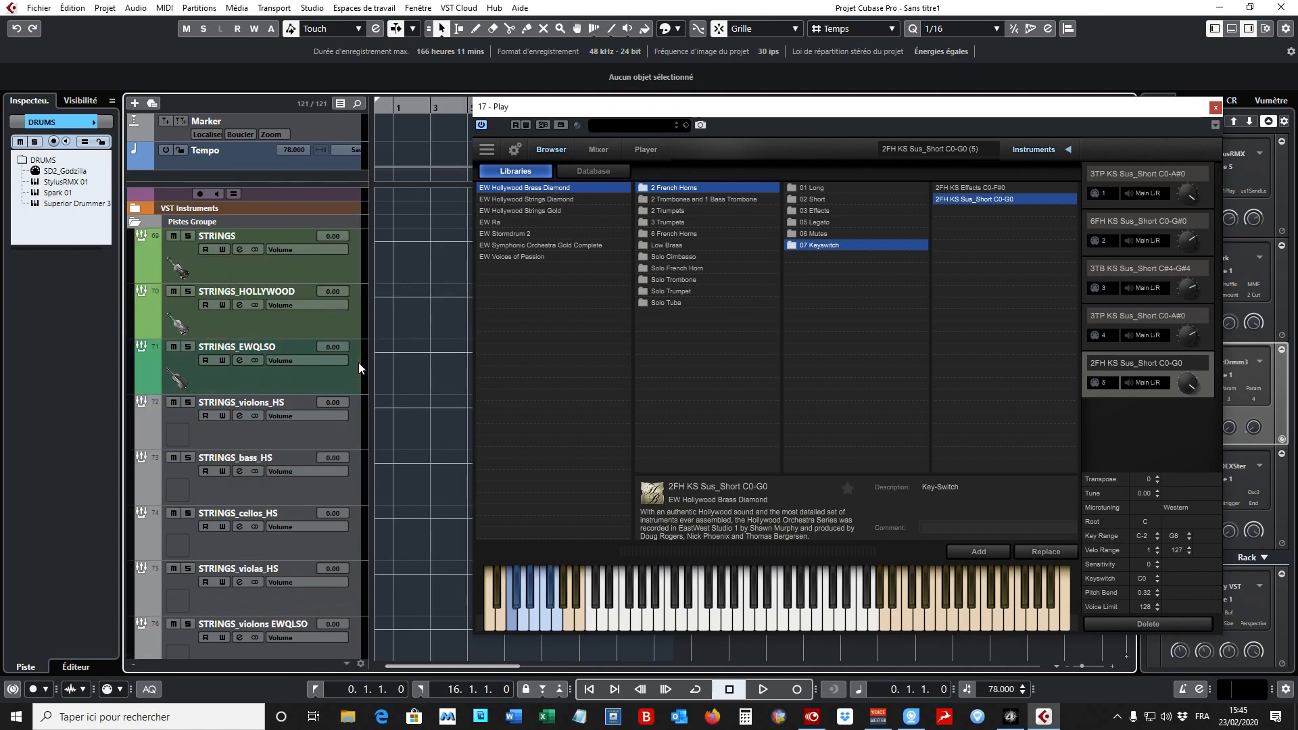
pyautogui.scroll(-10, 359, 362)
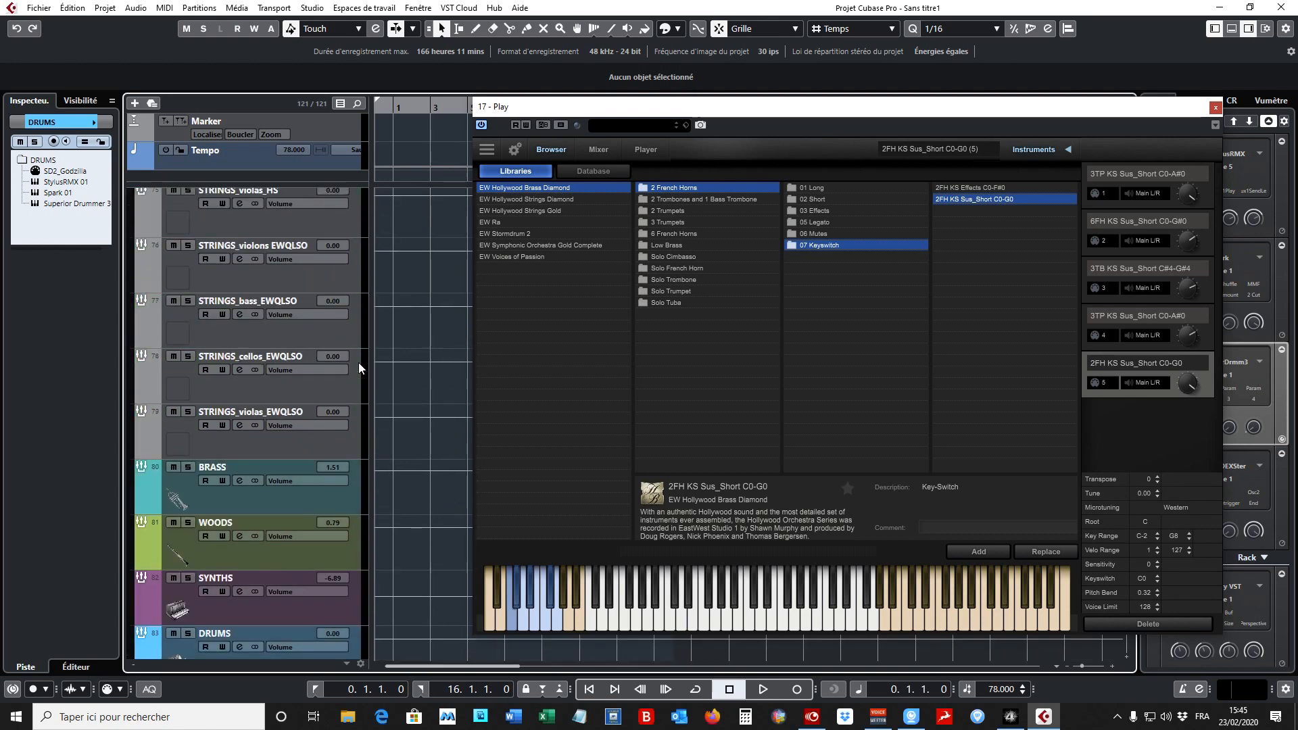
pyautogui.scroll(-2, 363, 366)
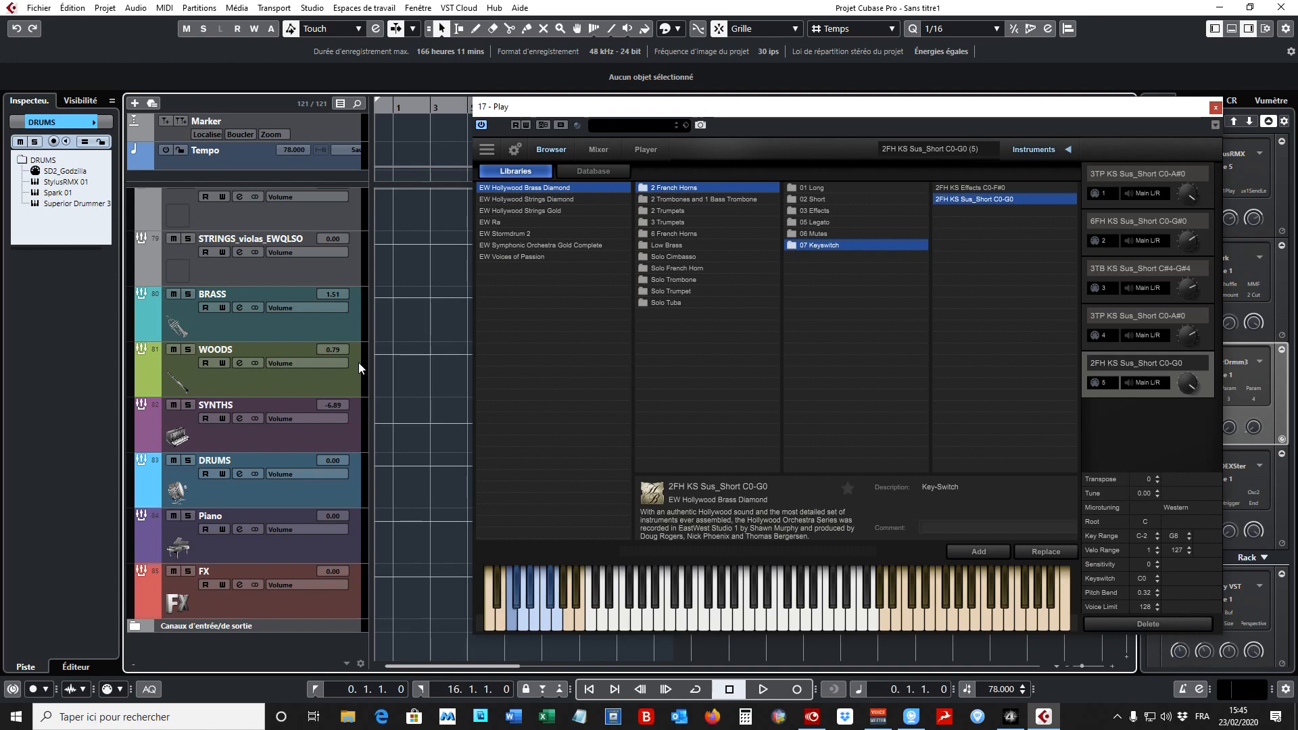
pyautogui.scroll(11, 358, 363)
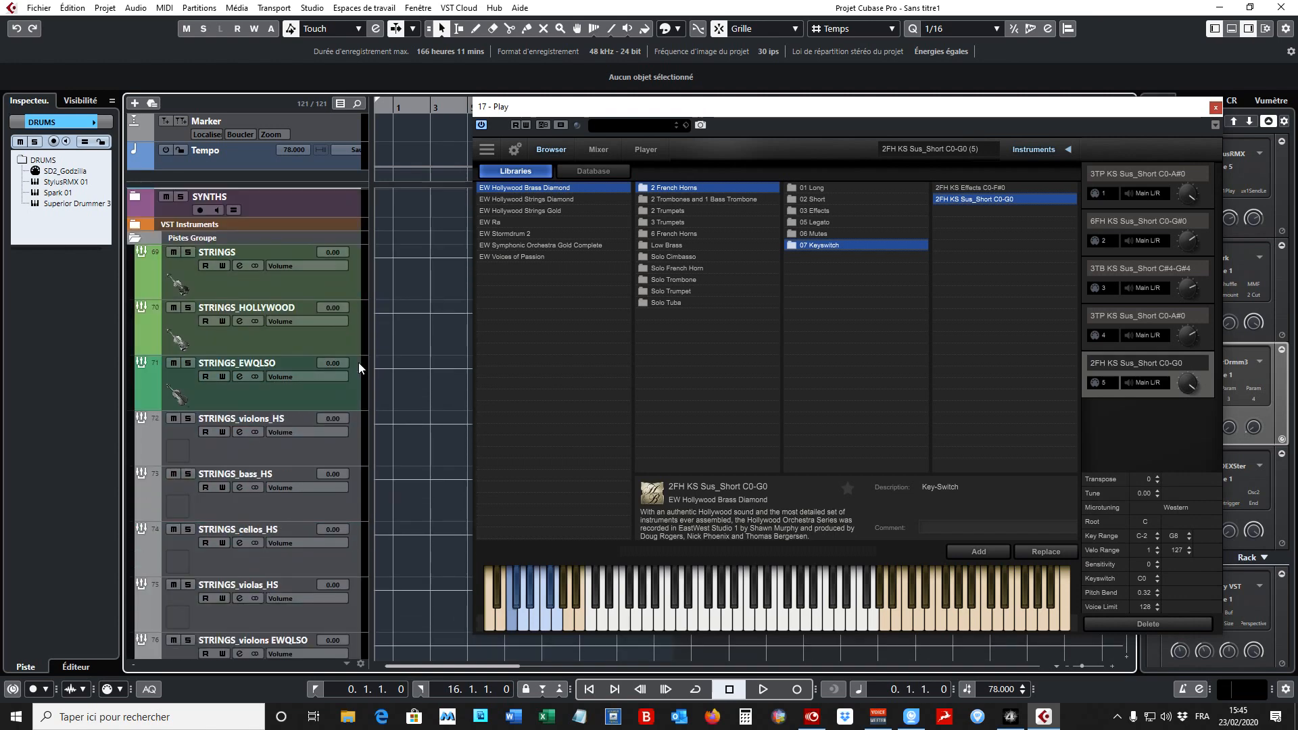
pyautogui.click(309, 302)
pyautogui.scroll(-2, 352, 376)
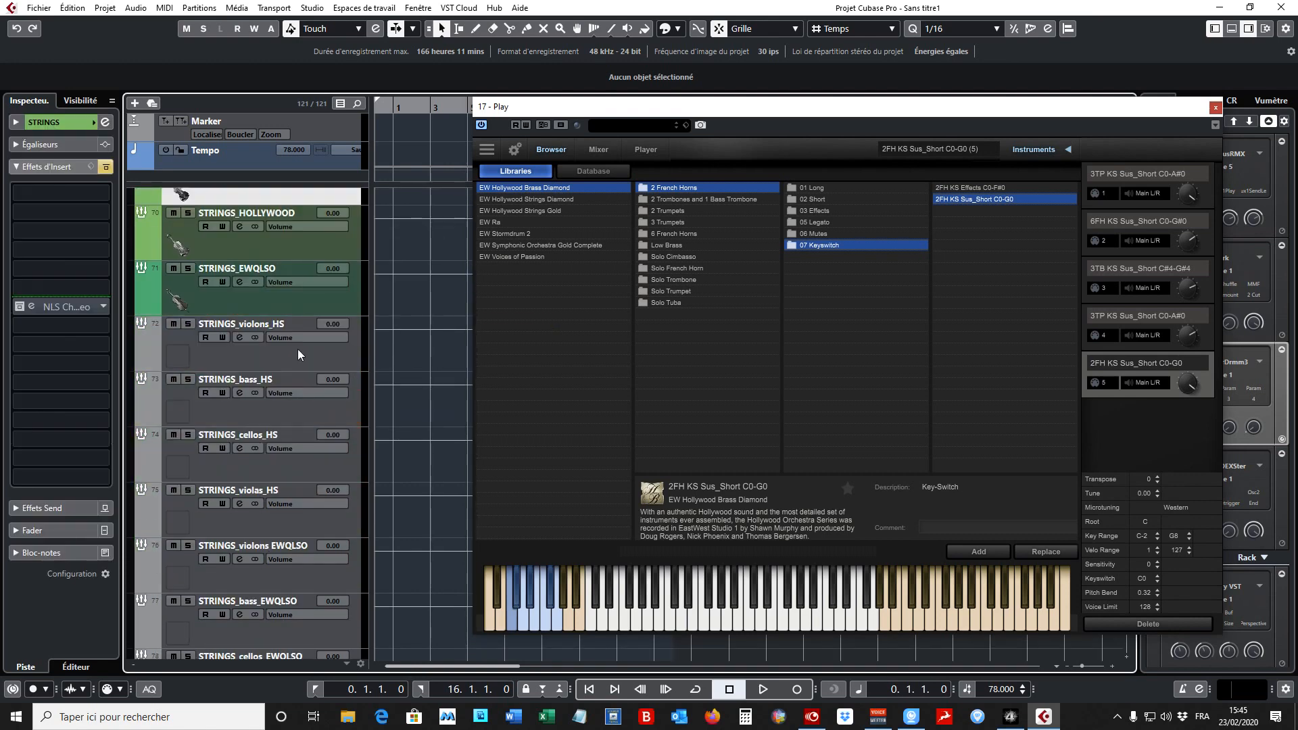
# - Look through the Hollywood and EWQLSO string group tracks, selecting the STRINGS_violas_HS group to check its insert effects
pyautogui.scroll(-4, 301, 374)
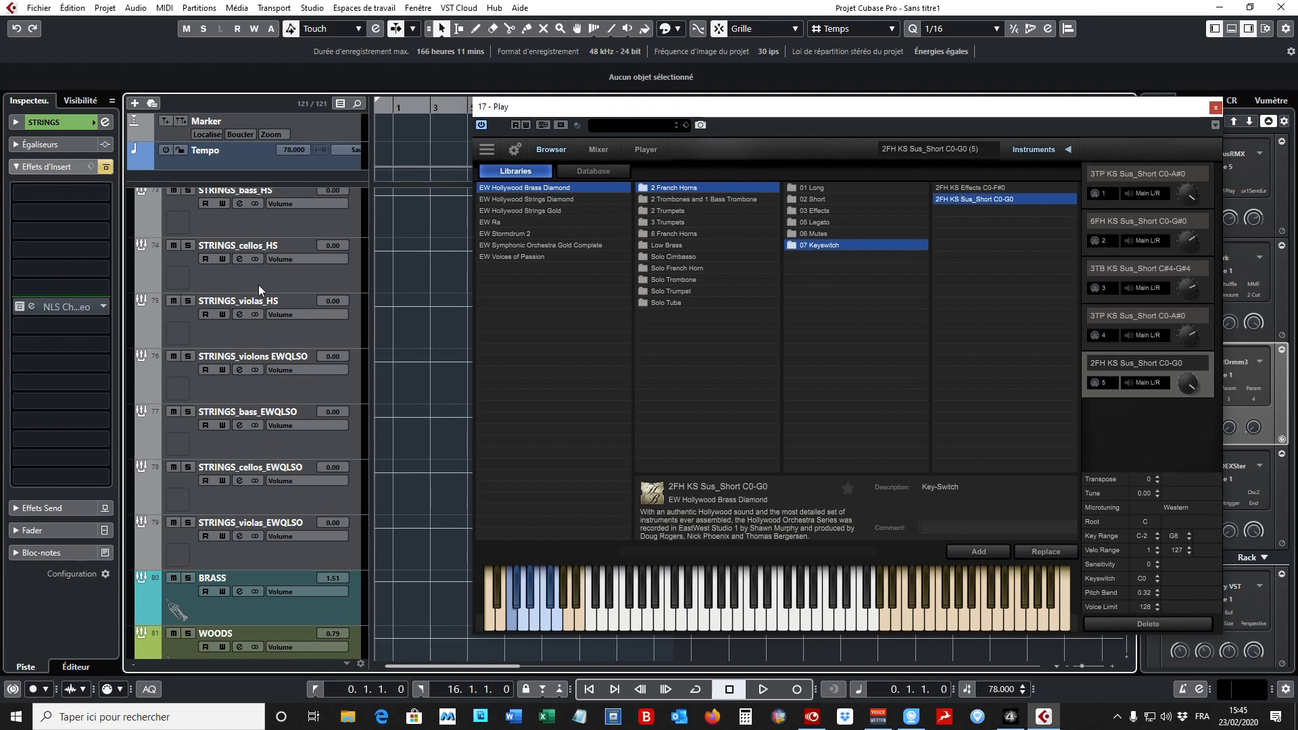
pyautogui.scroll(-2, 257, 287)
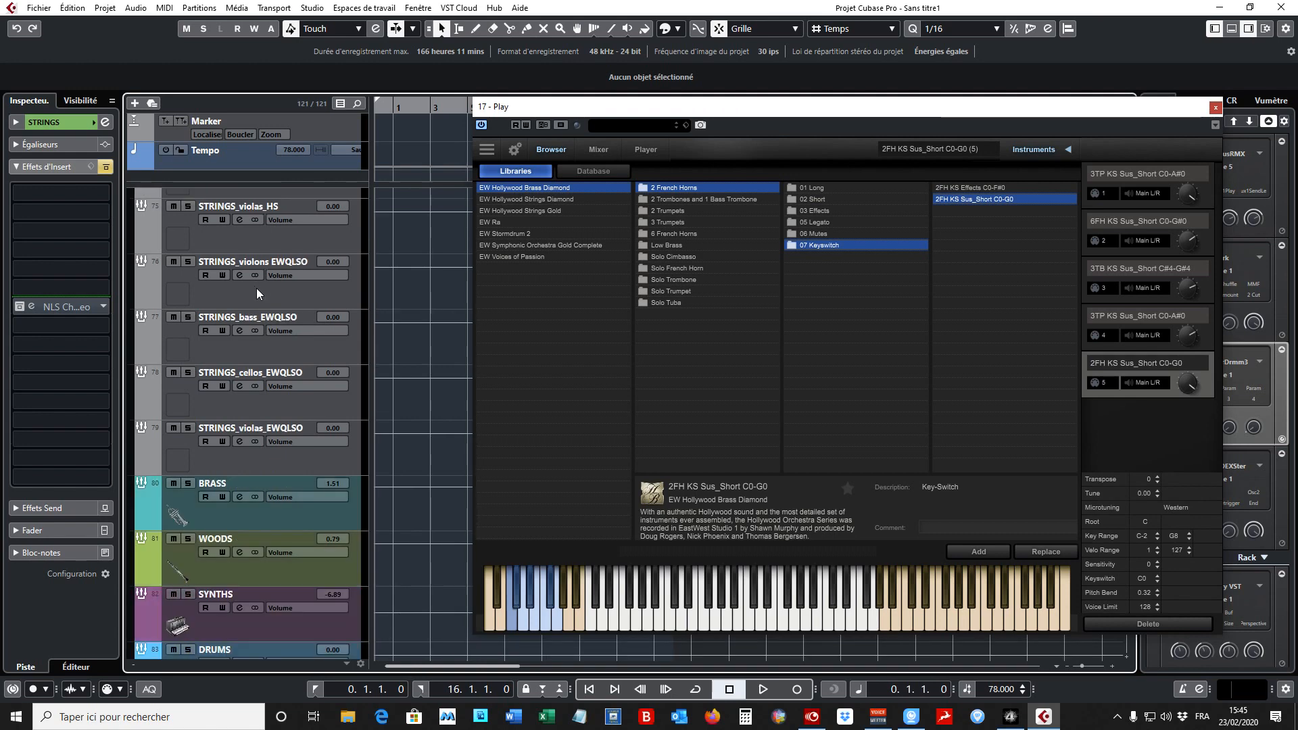
pyautogui.scroll(-4, 257, 288)
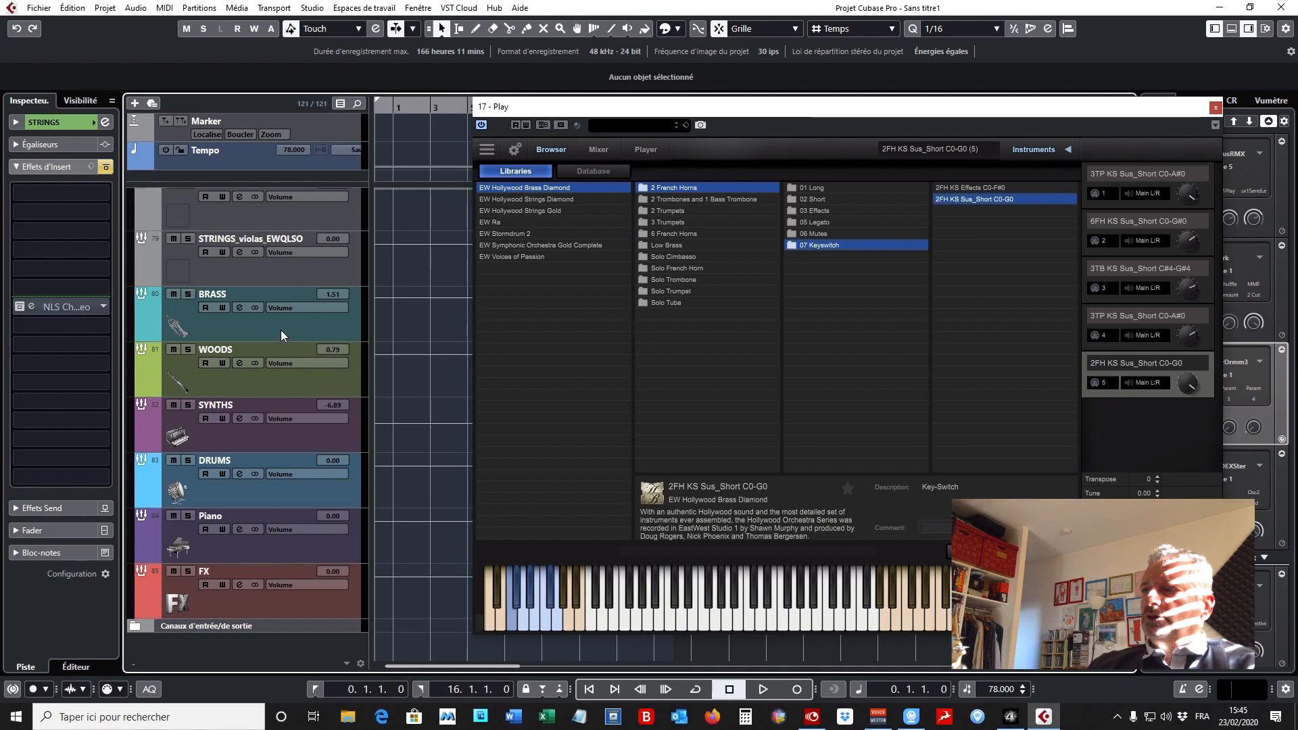
pyautogui.scroll(7, 281, 330)
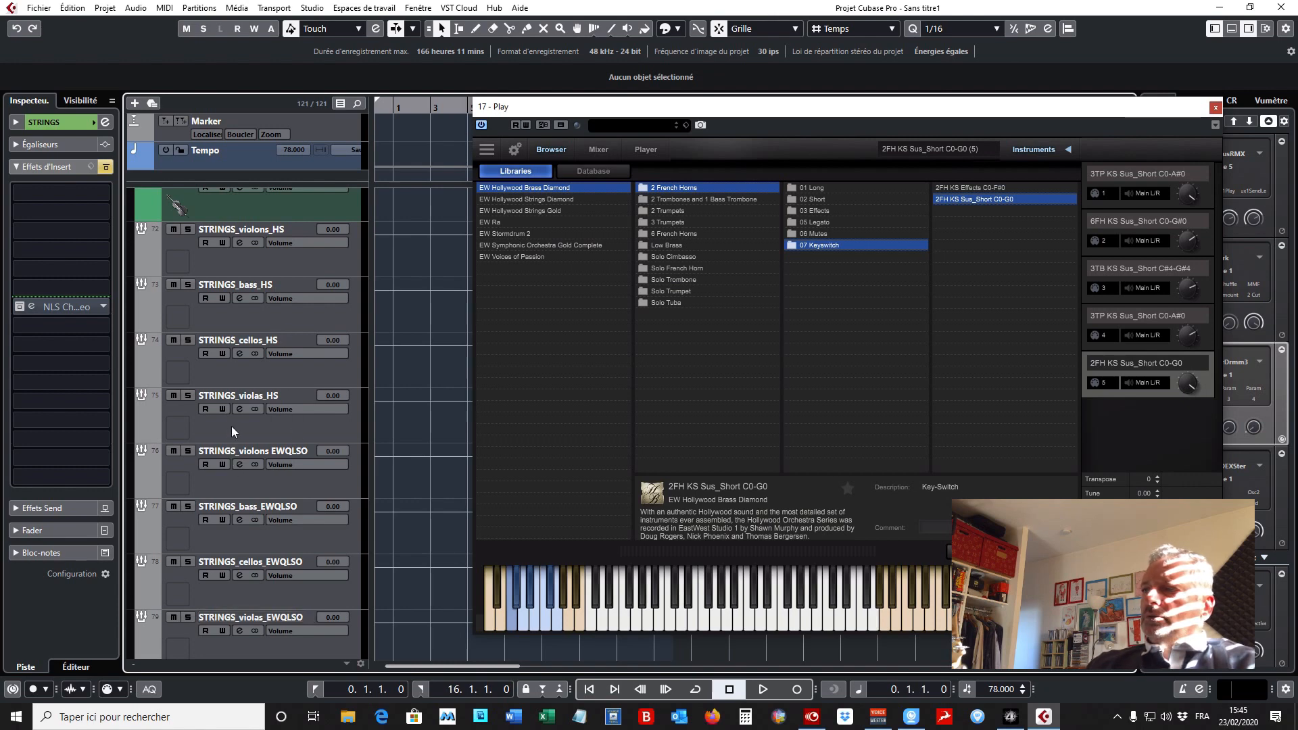
pyautogui.click(276, 368)
pyautogui.click(277, 423)
# - Examine the remaining group tracks down to FX, checking the insert effects of DRUMS, Piano and SYNTHS
pyautogui.scroll(-2, 277, 423)
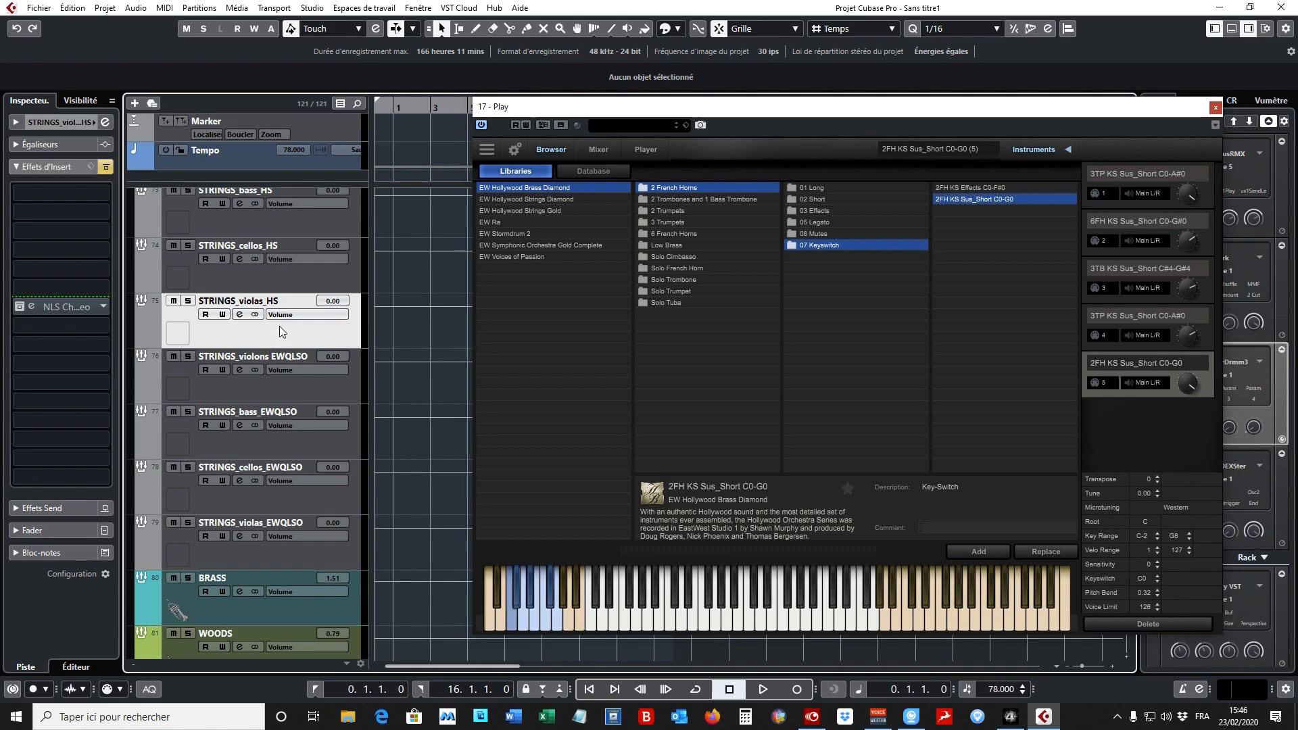
pyautogui.scroll(-4, 278, 326)
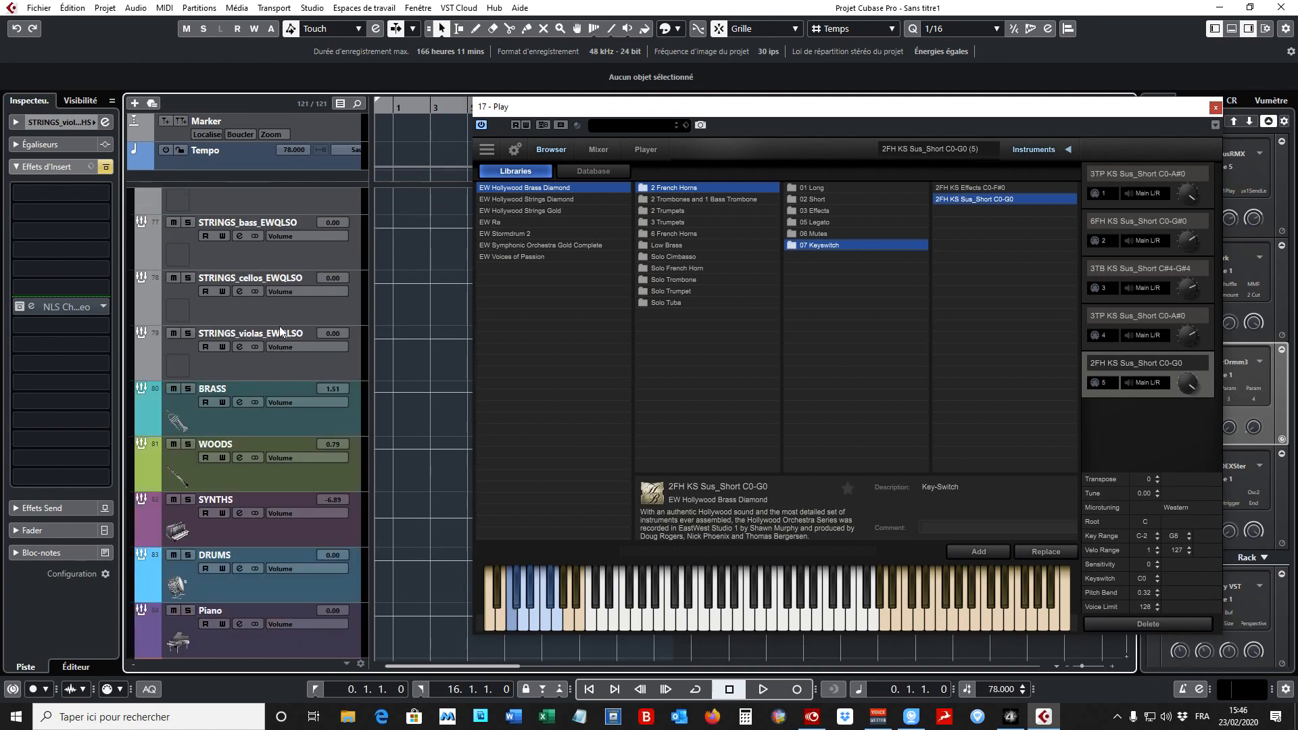
pyautogui.scroll(-2, 246, 379)
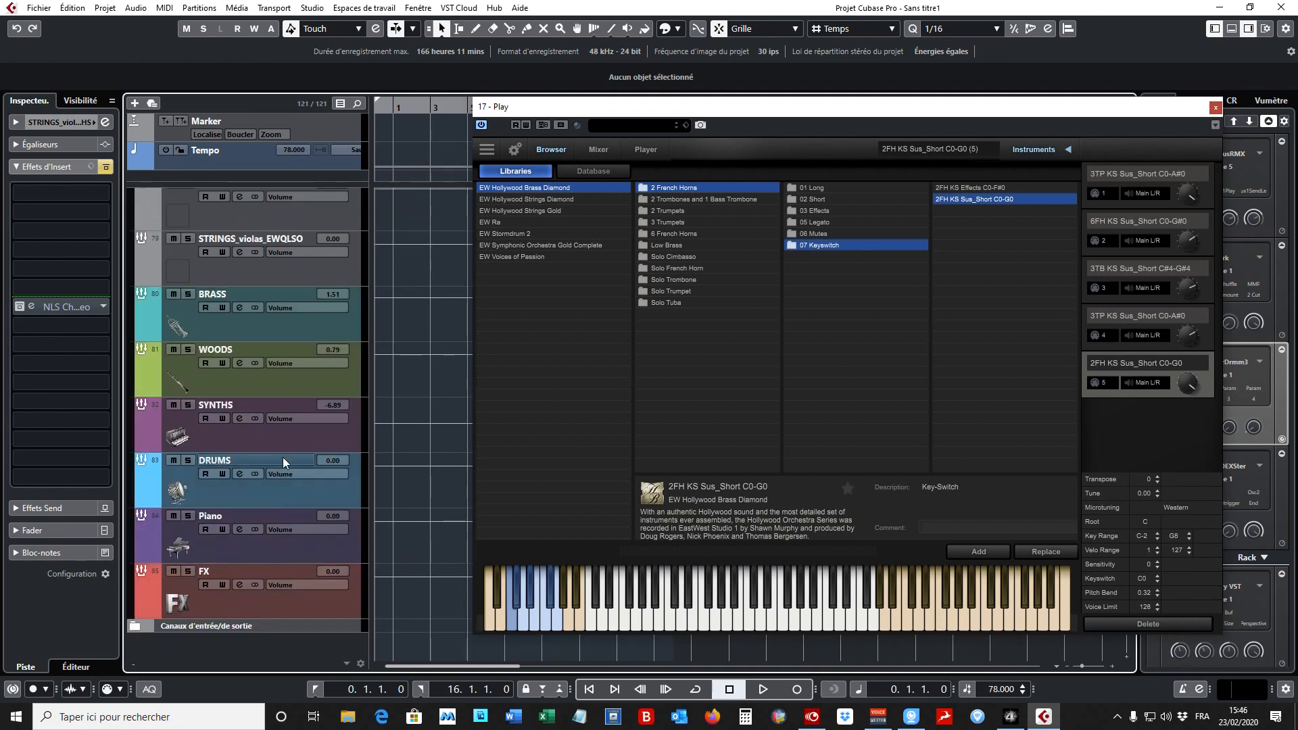
pyautogui.click(261, 497)
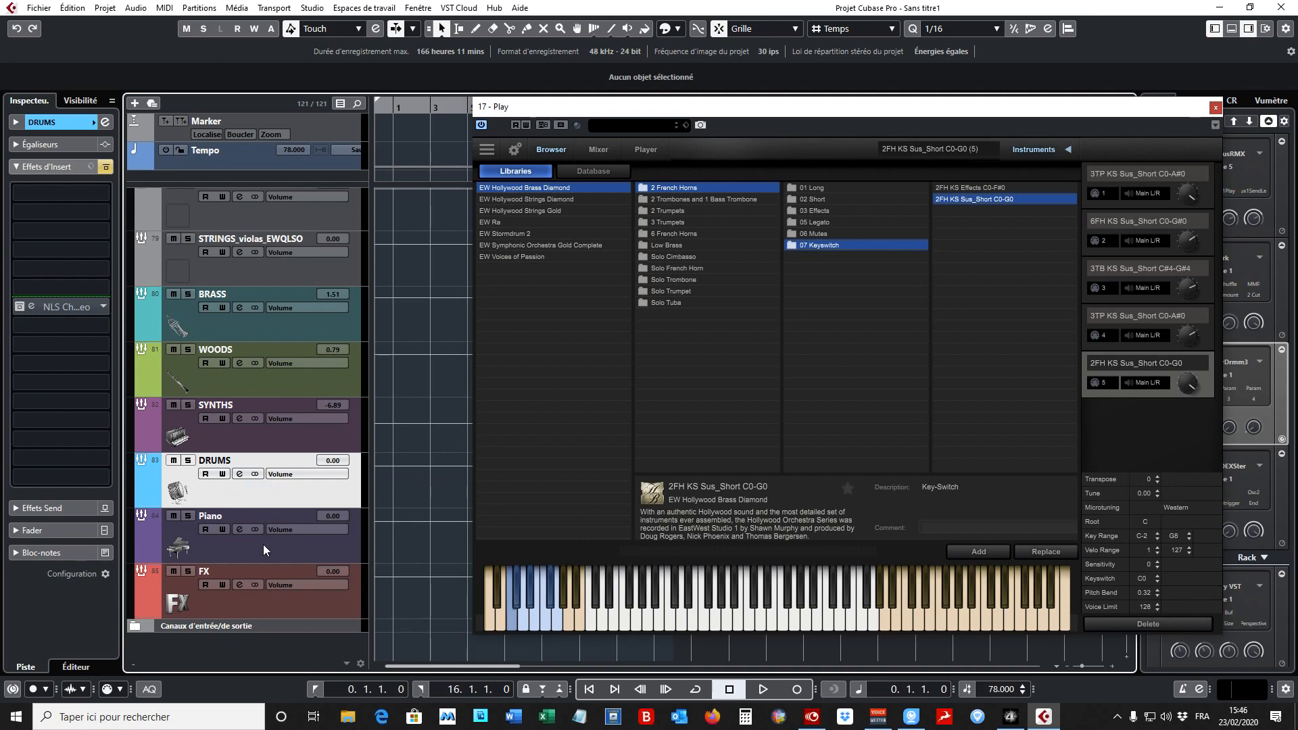
pyautogui.click(262, 533)
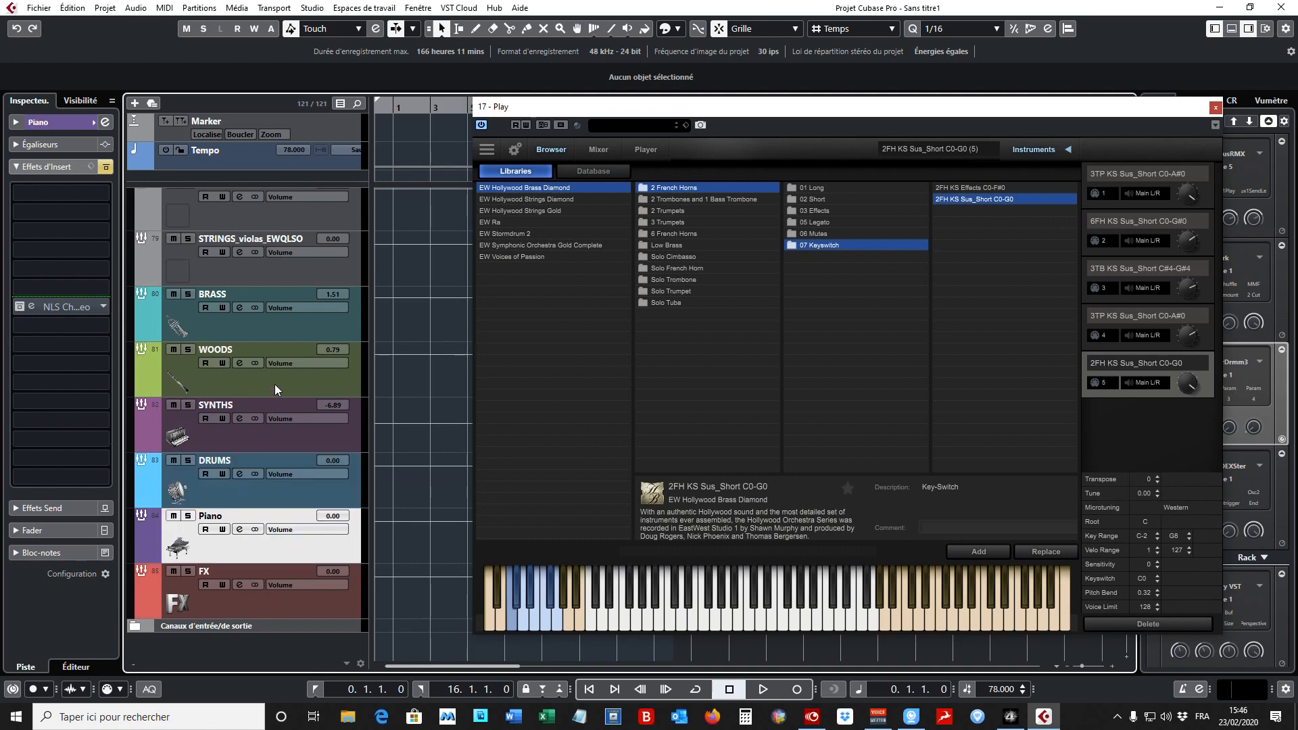
pyautogui.click(259, 444)
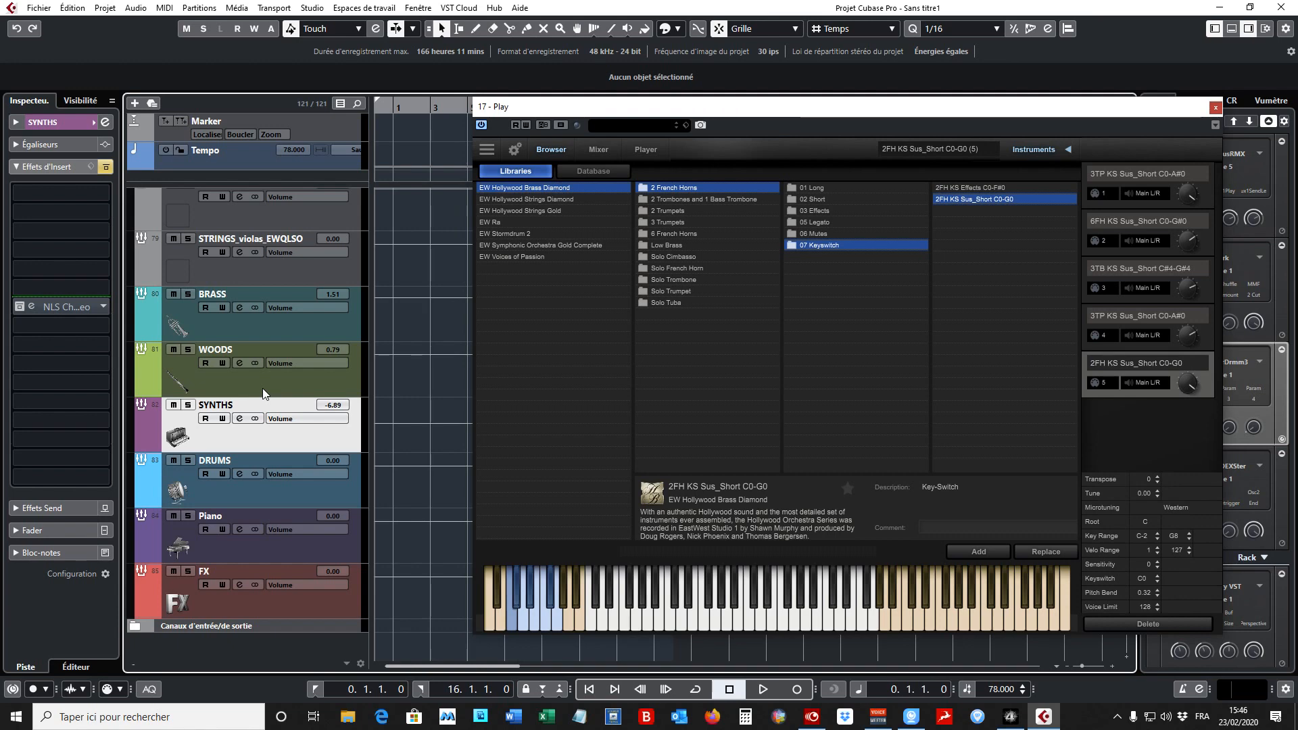
# - Close the Play instrument window and show the expression map of the HS_violons1 track in the HOLLYWOOD_STRINGS folder
pyautogui.scroll(10, 262, 393)
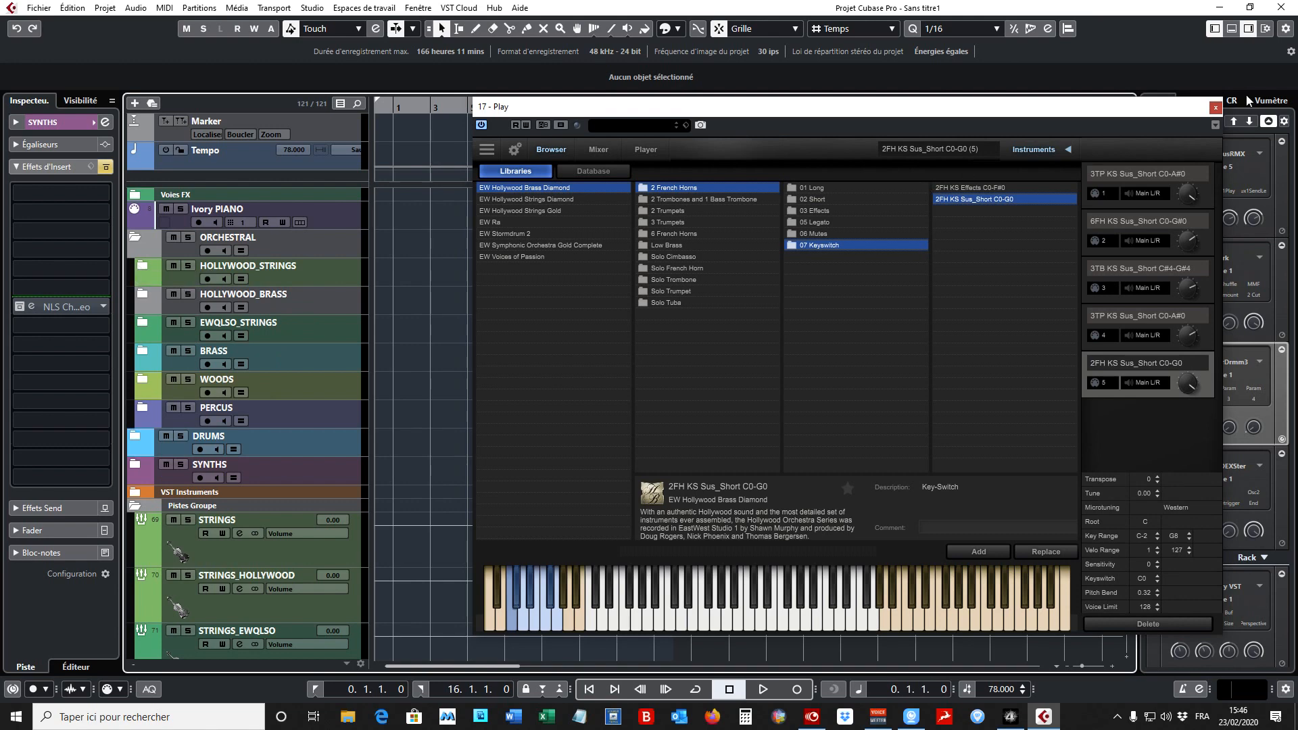
pyautogui.click(1216, 108)
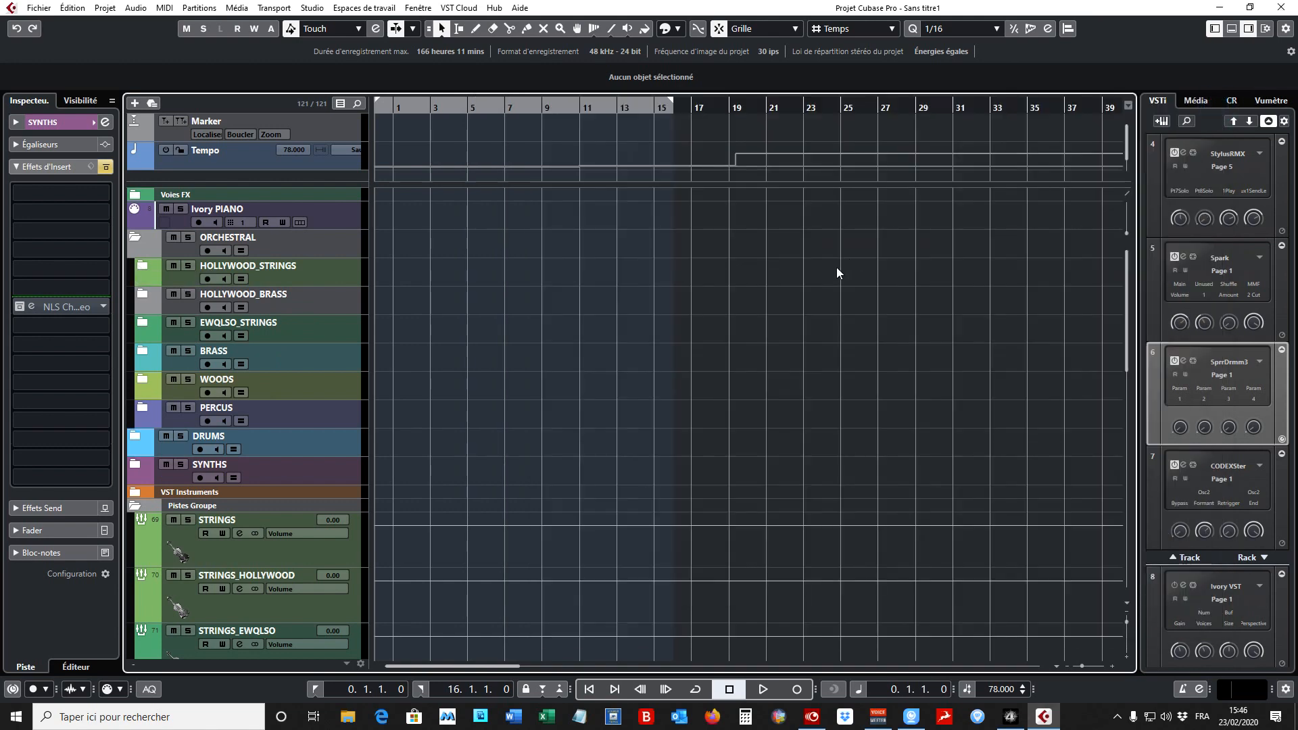
pyautogui.click(141, 267)
pyautogui.click(350, 305)
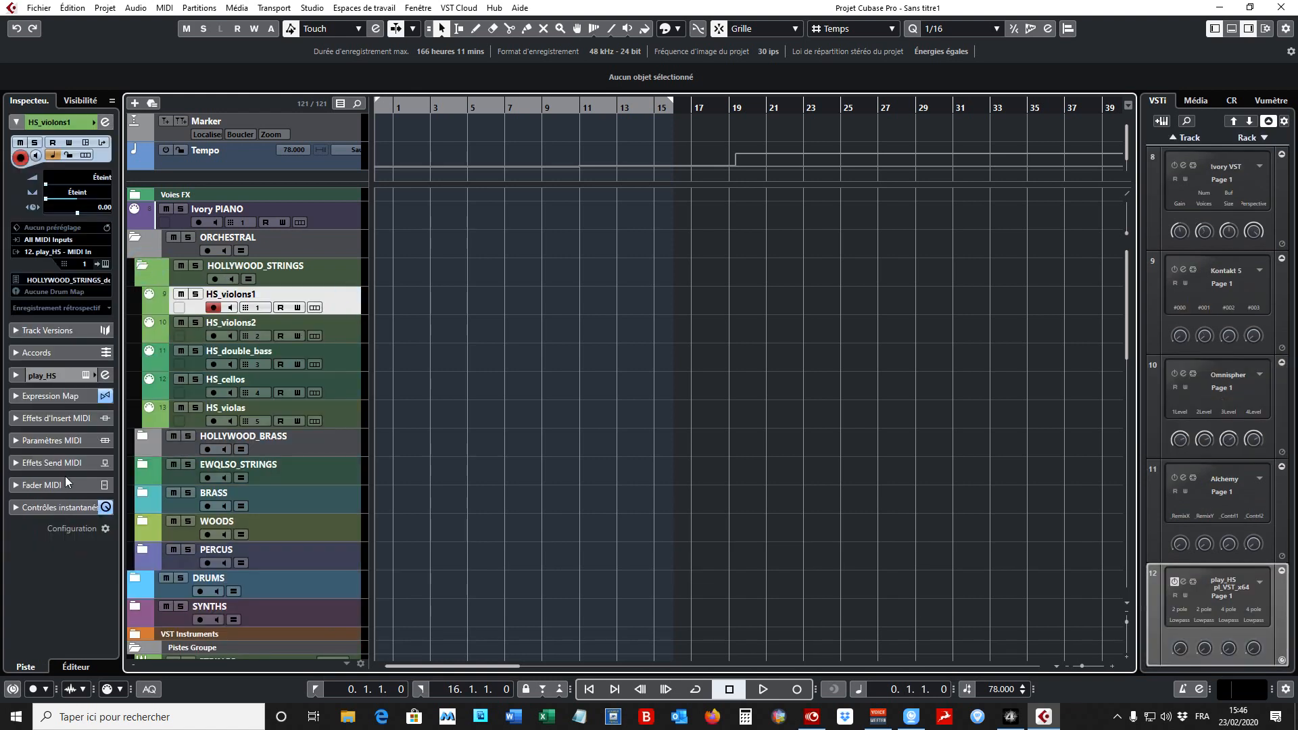
pyautogui.click(18, 397)
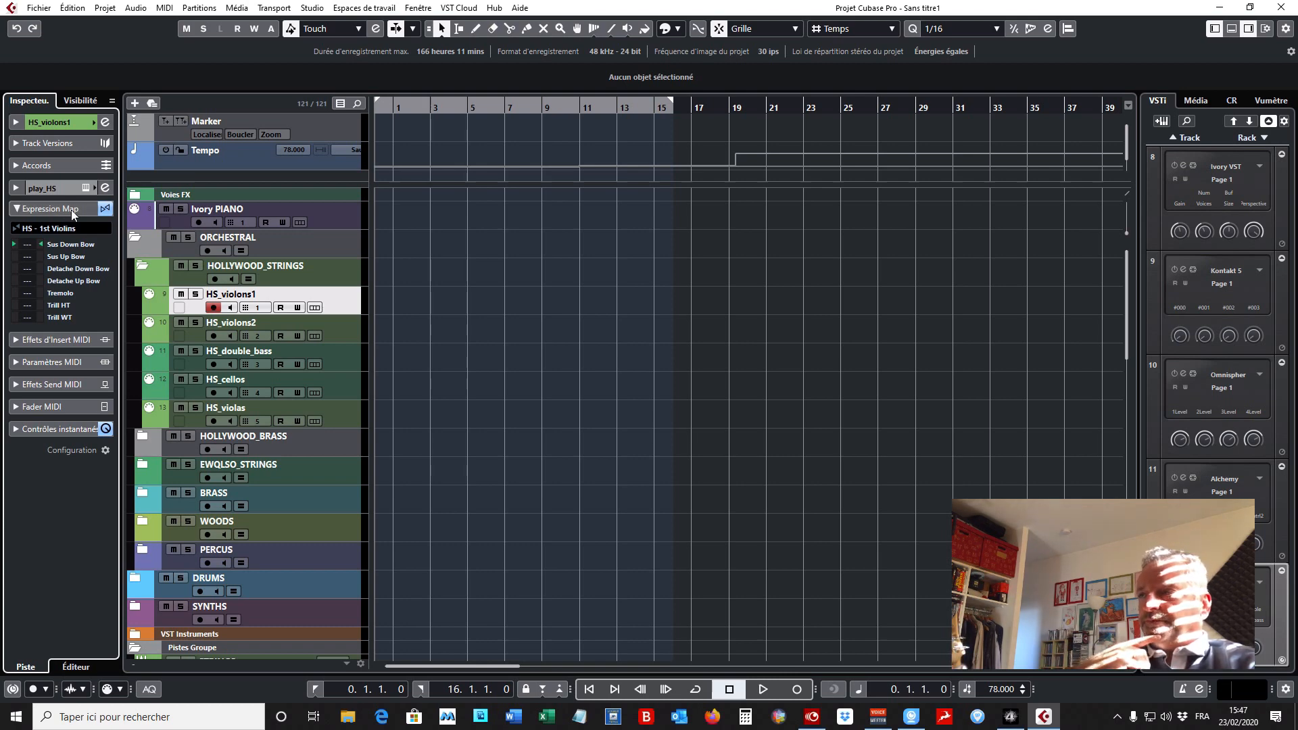
# - Create a 16-bar MIDI part on HS_violons1, move its start to 1.1.1.0, and open it in an enlarged lower-zone editor
pyautogui.doubleClick(400, 306)
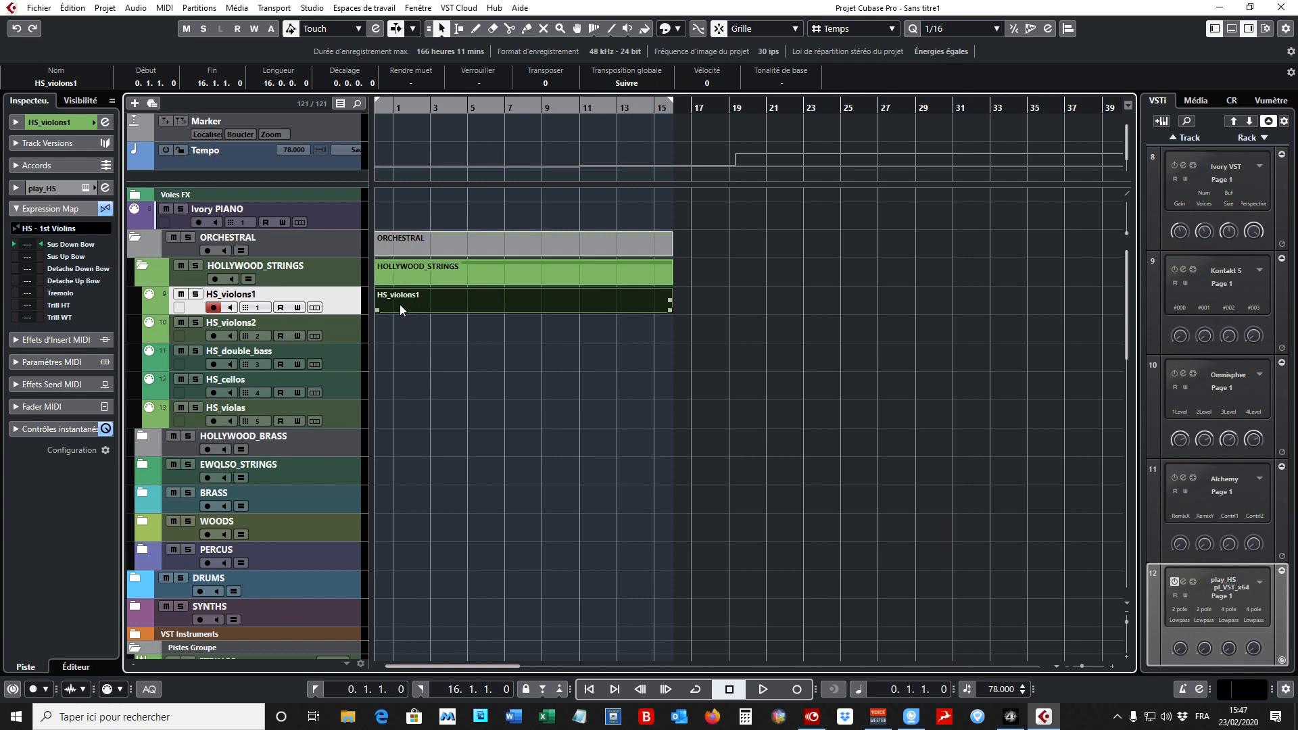
pyautogui.moveTo(451, 302); pyautogui.dragTo(469, 299)
pyautogui.doubleClick(470, 305)
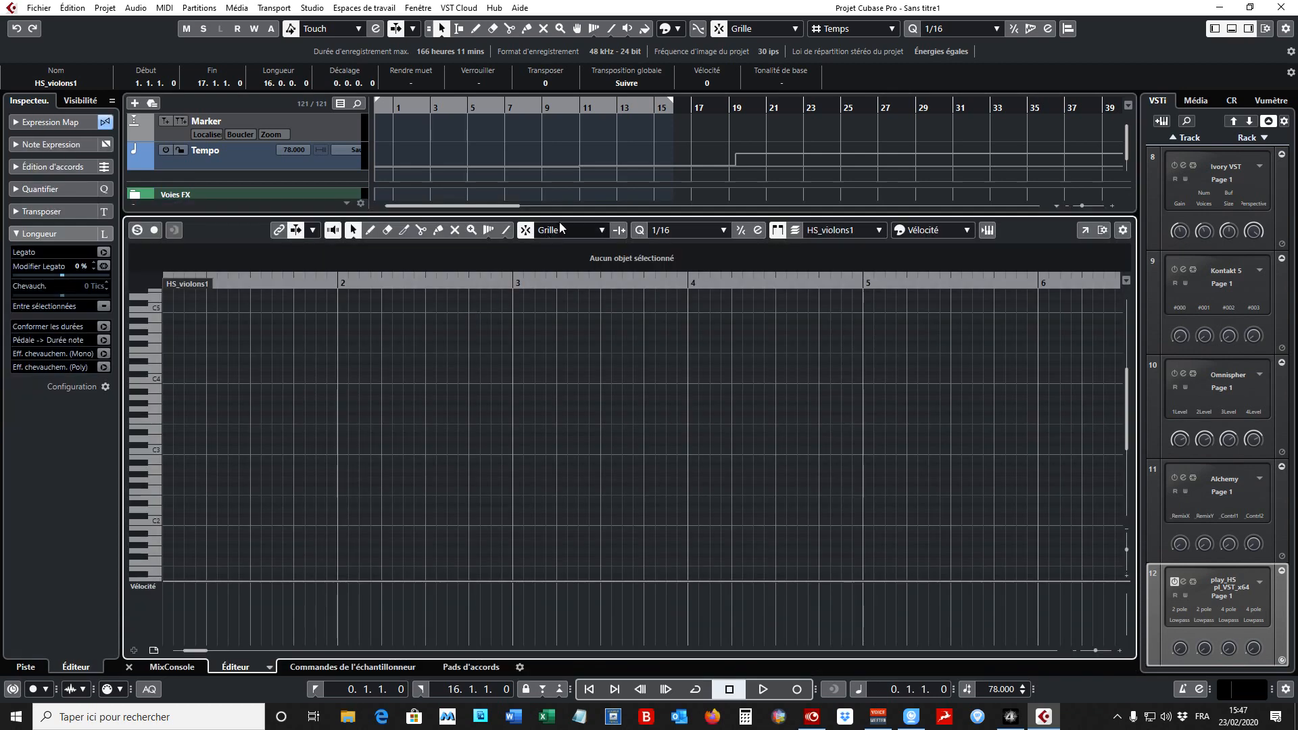
pyautogui.moveTo(565, 217); pyautogui.dragTo(568, 198)
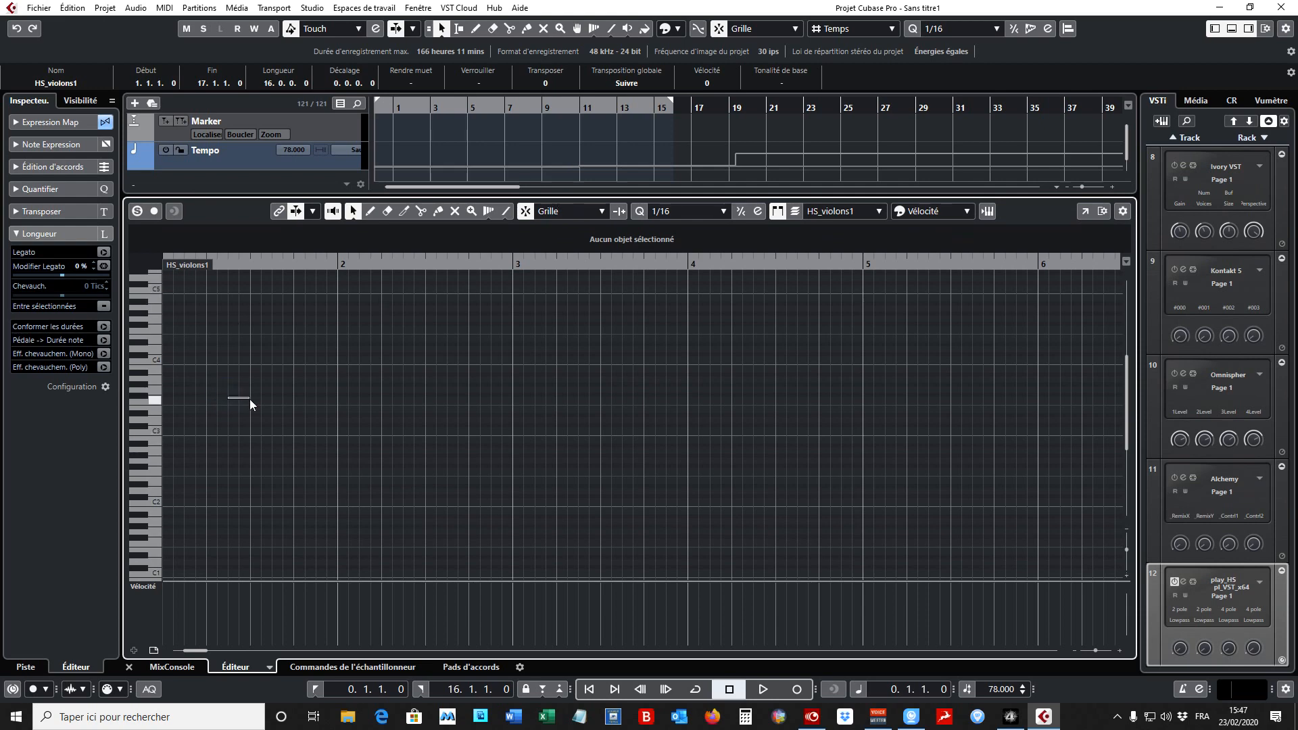
# - Draw five notes of varying length from bar 1 to bar 4, starting on E4 and ending with a short A#2
pyautogui.click(370, 213)
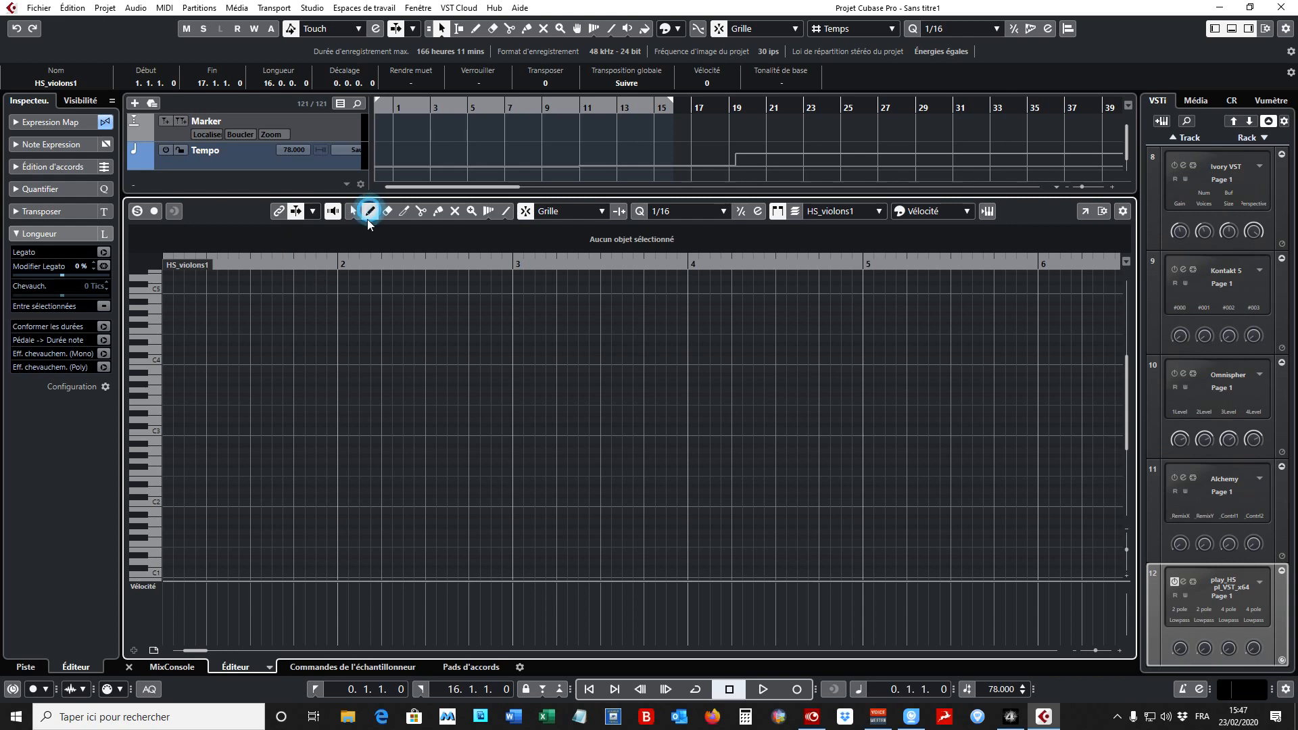
pyautogui.moveTo(253, 339); pyautogui.dragTo(297, 340)
pyautogui.moveTo(373, 353); pyautogui.dragTo(470, 354)
pyautogui.moveTo(565, 349); pyautogui.dragTo(624, 349)
pyautogui.moveTo(686, 386); pyautogui.dragTo(886, 388)
pyautogui.click(820, 444)
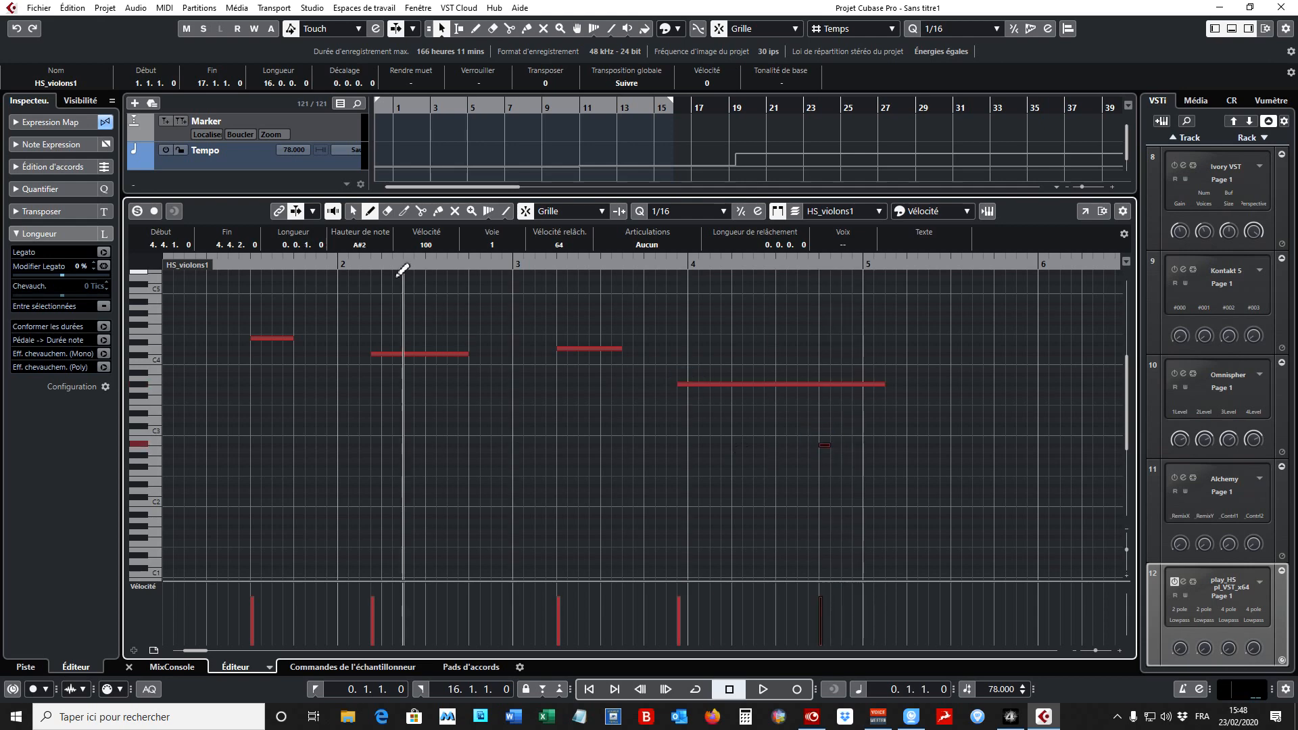
# - Switch the controller lane from velocity to Articulations/Nuances and enlarge it so every articulation row is readable
pyautogui.click(353, 211)
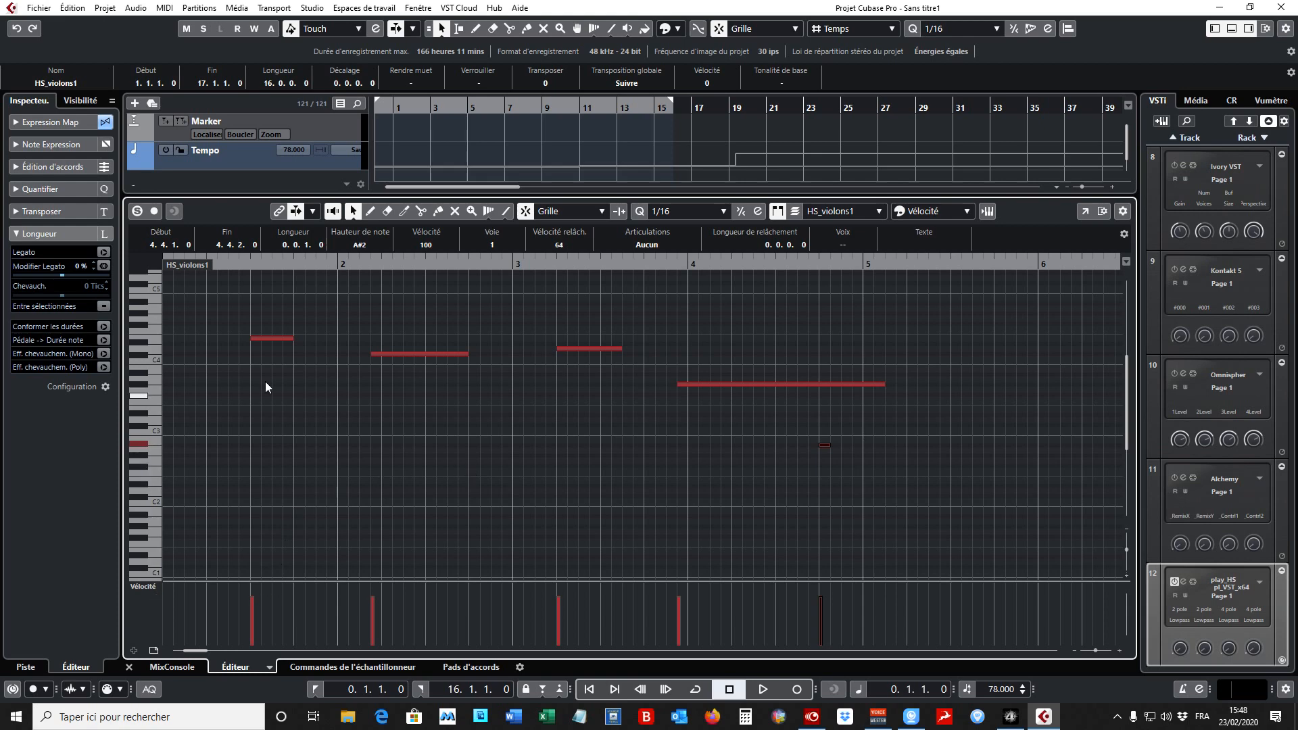
pyautogui.click(277, 340)
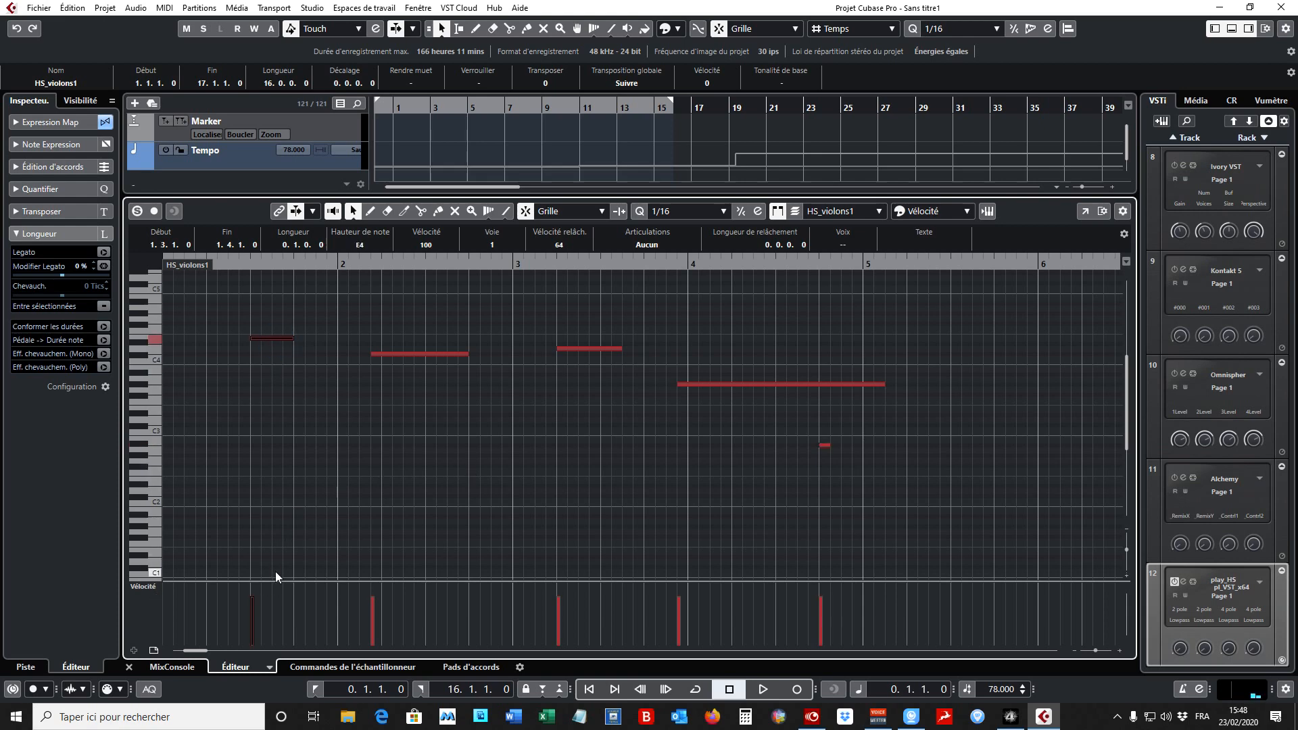
pyautogui.moveTo(279, 581); pyautogui.dragTo(290, 452)
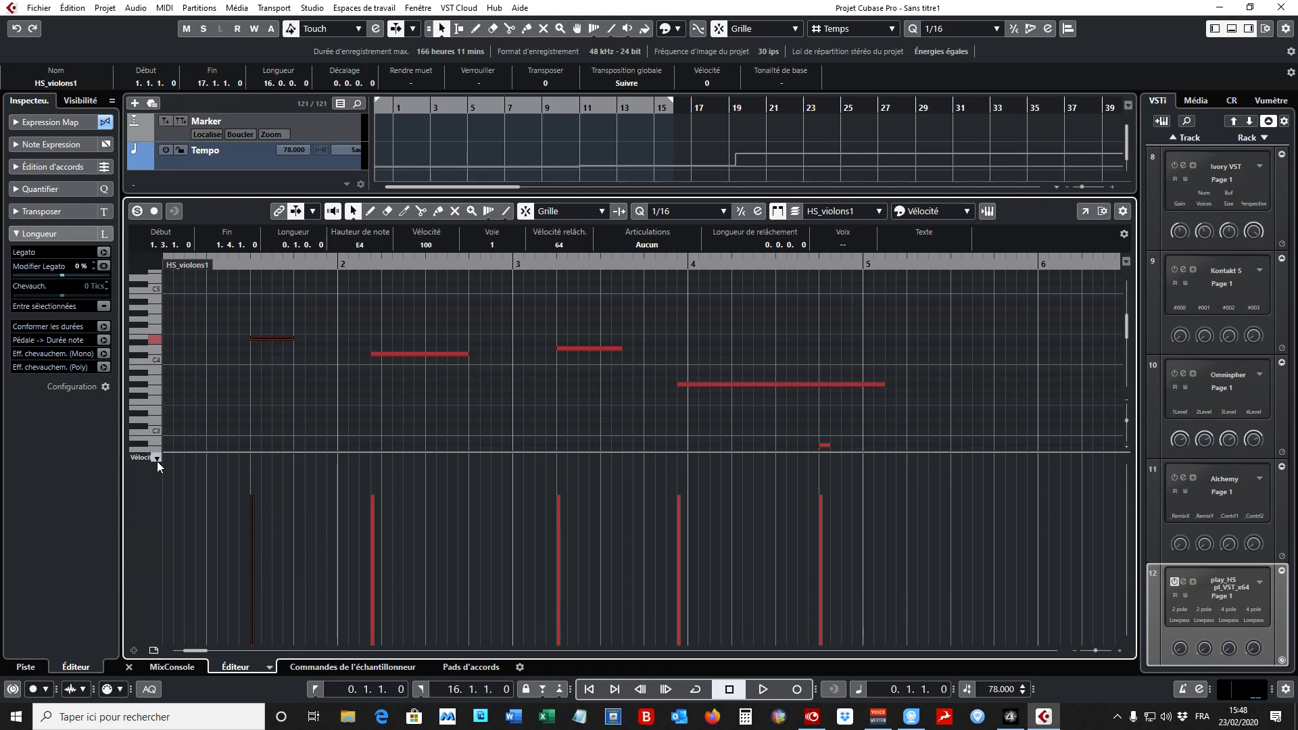
pyautogui.click(157, 461)
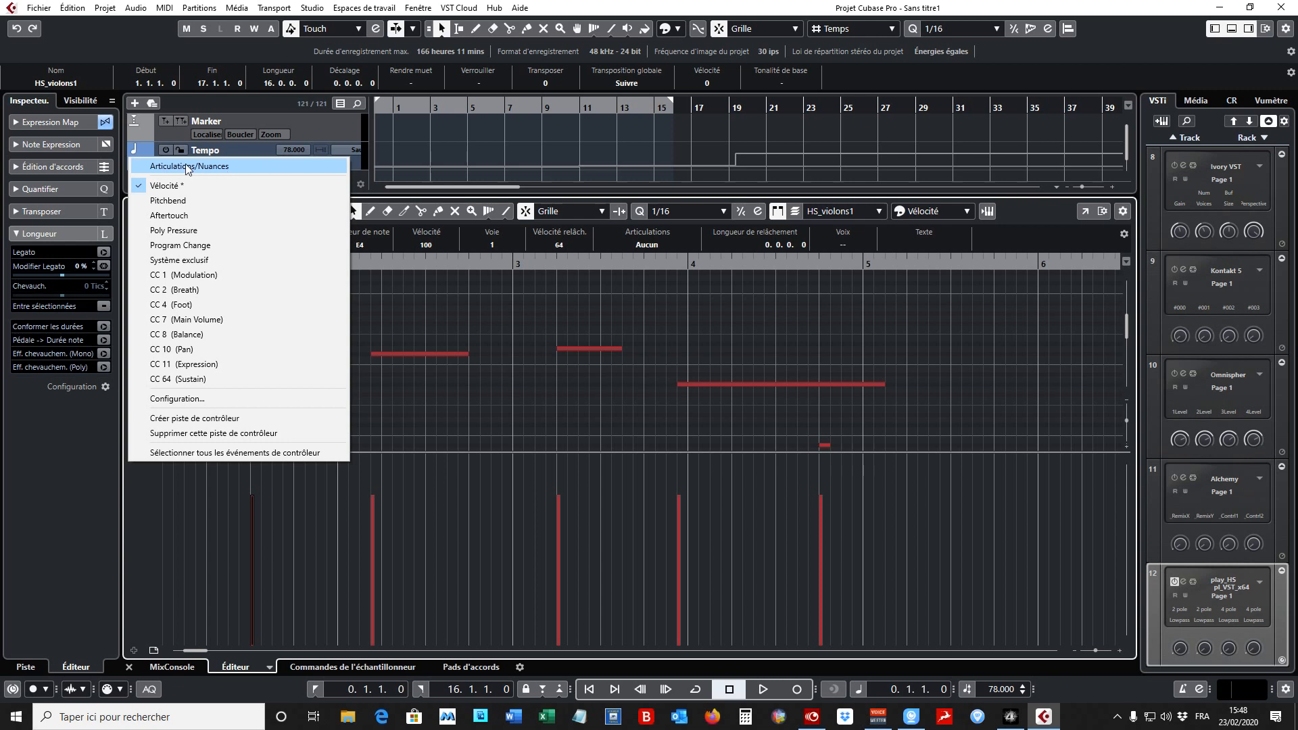
pyautogui.click(257, 167)
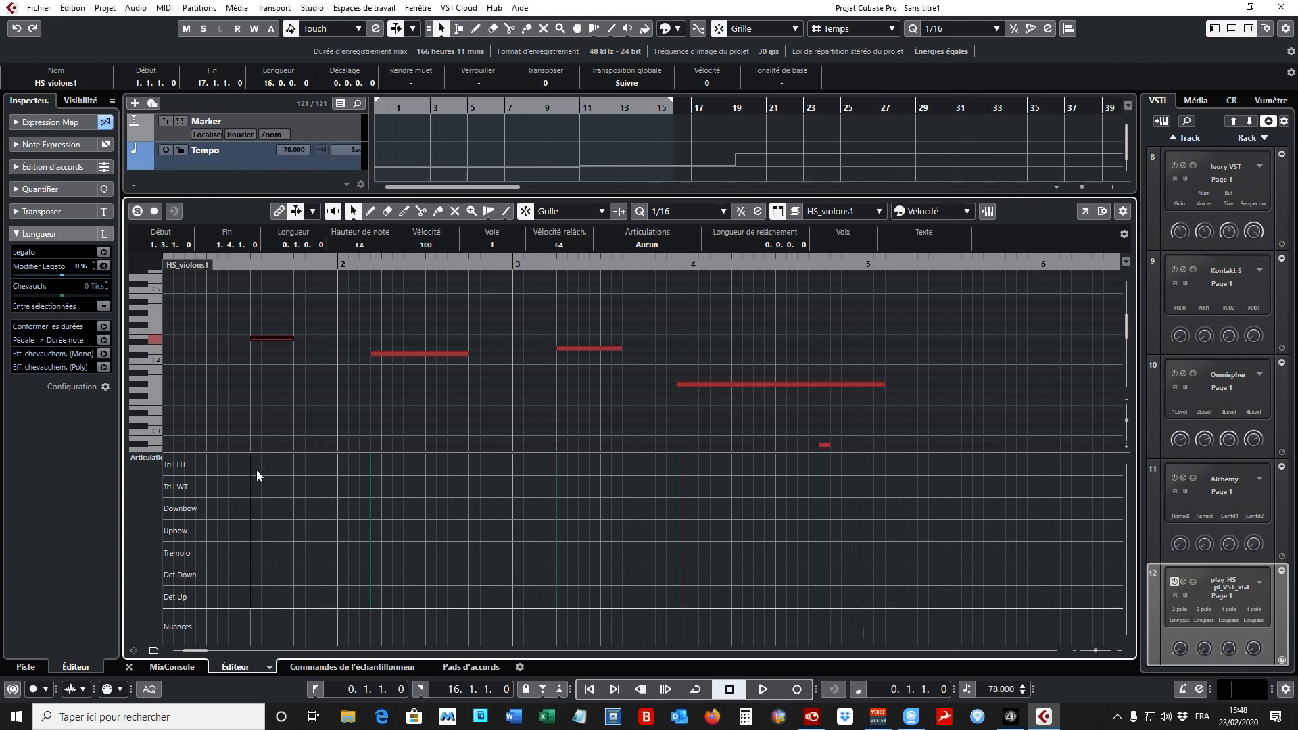
pyautogui.moveTo(331, 453); pyautogui.dragTo(334, 400)
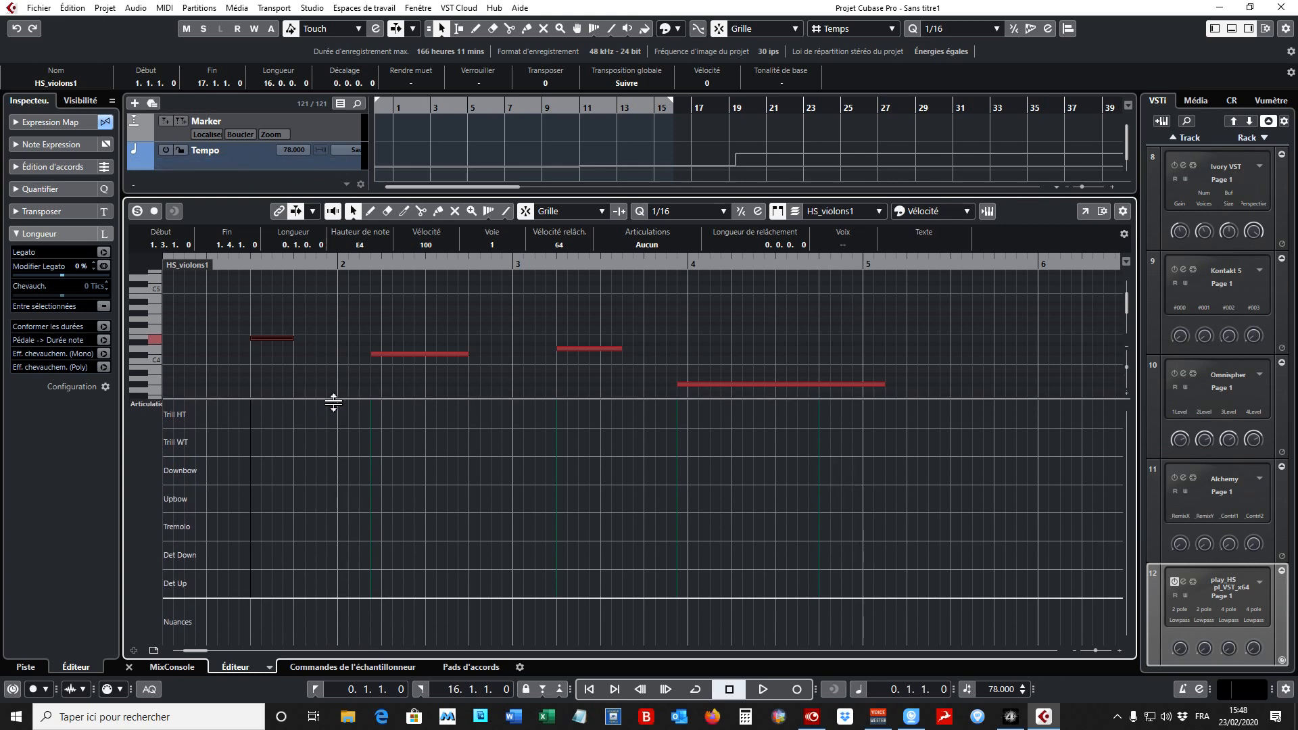
# - Assign the Trill WT articulation to the first note, the E4 in bar 1
pyautogui.click(192, 415)
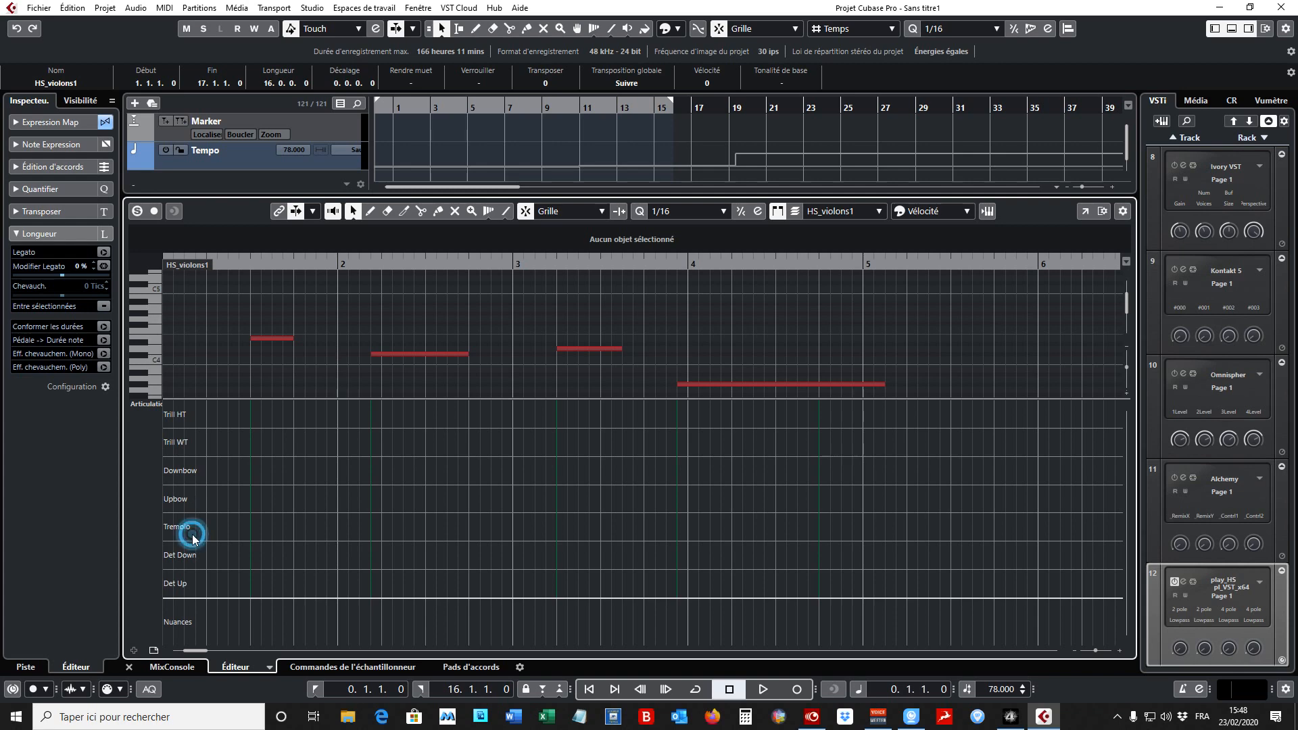
pyautogui.click(190, 556)
pyautogui.click(245, 420)
pyautogui.click(371, 213)
pyautogui.click(352, 211)
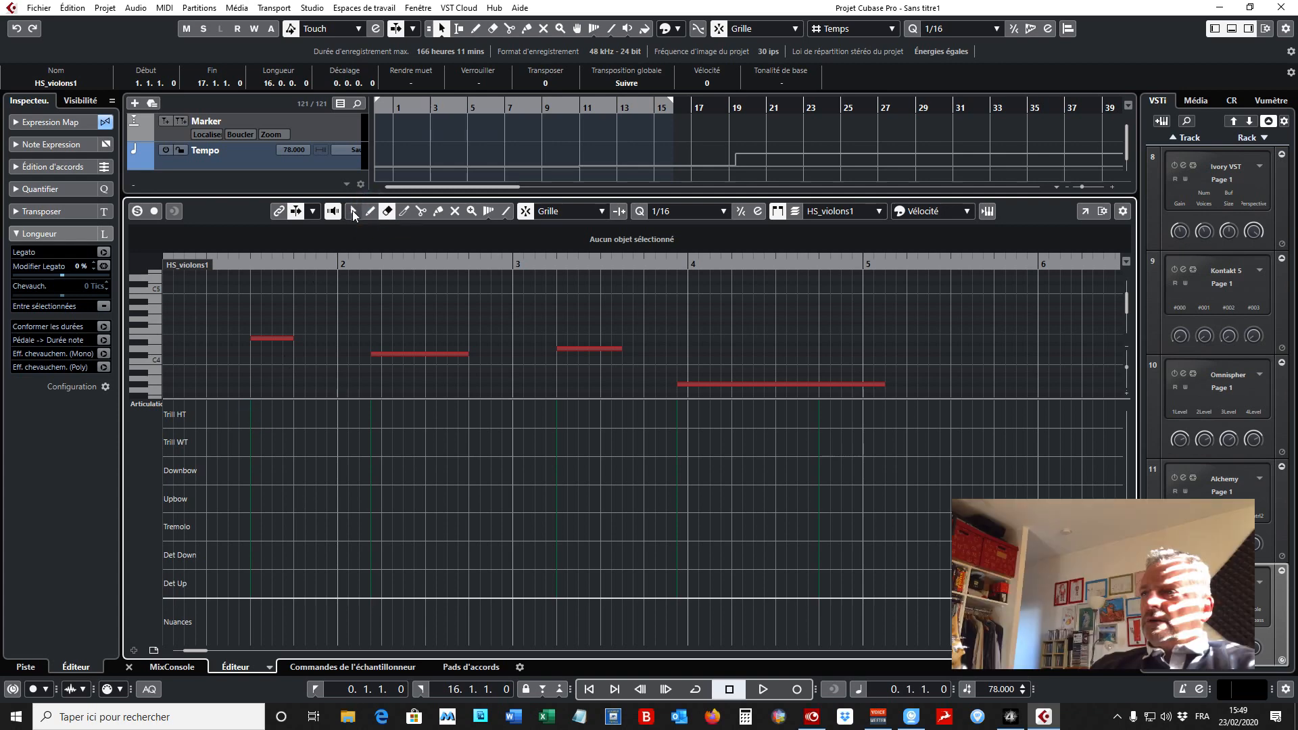
pyautogui.click(265, 338)
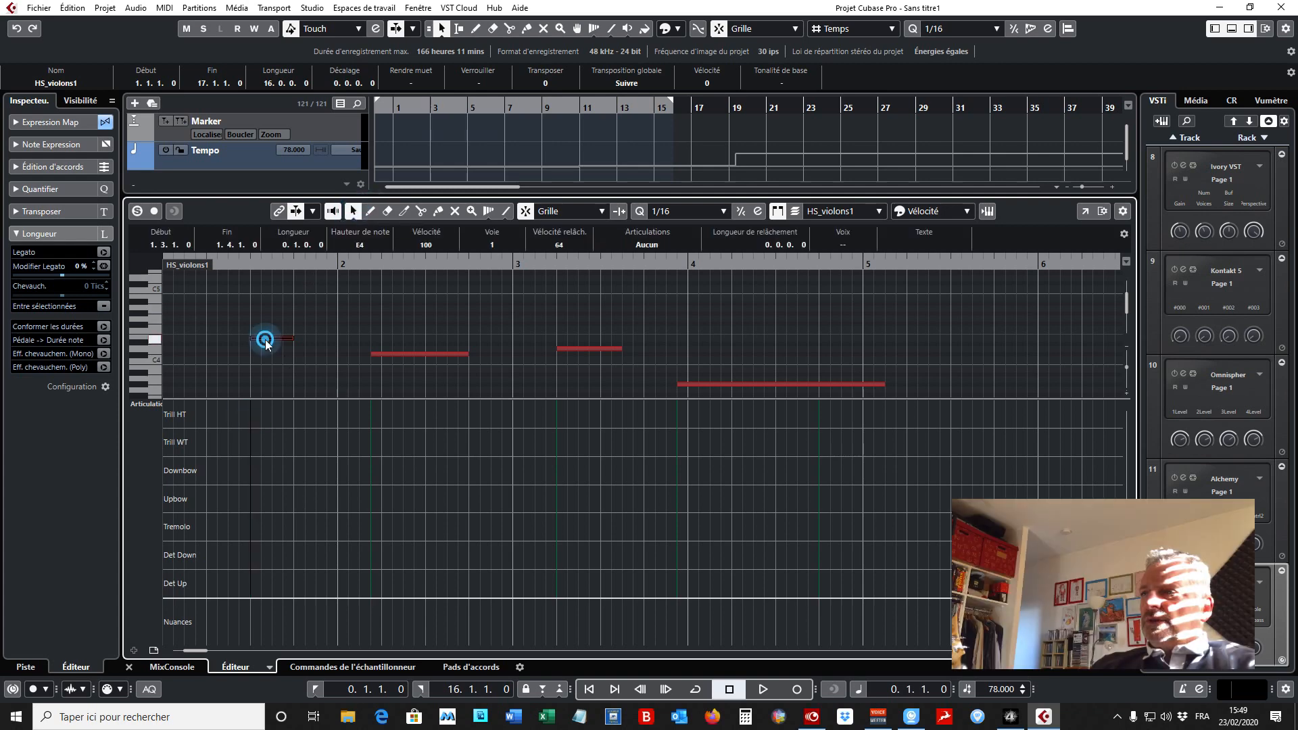
pyautogui.click(253, 419)
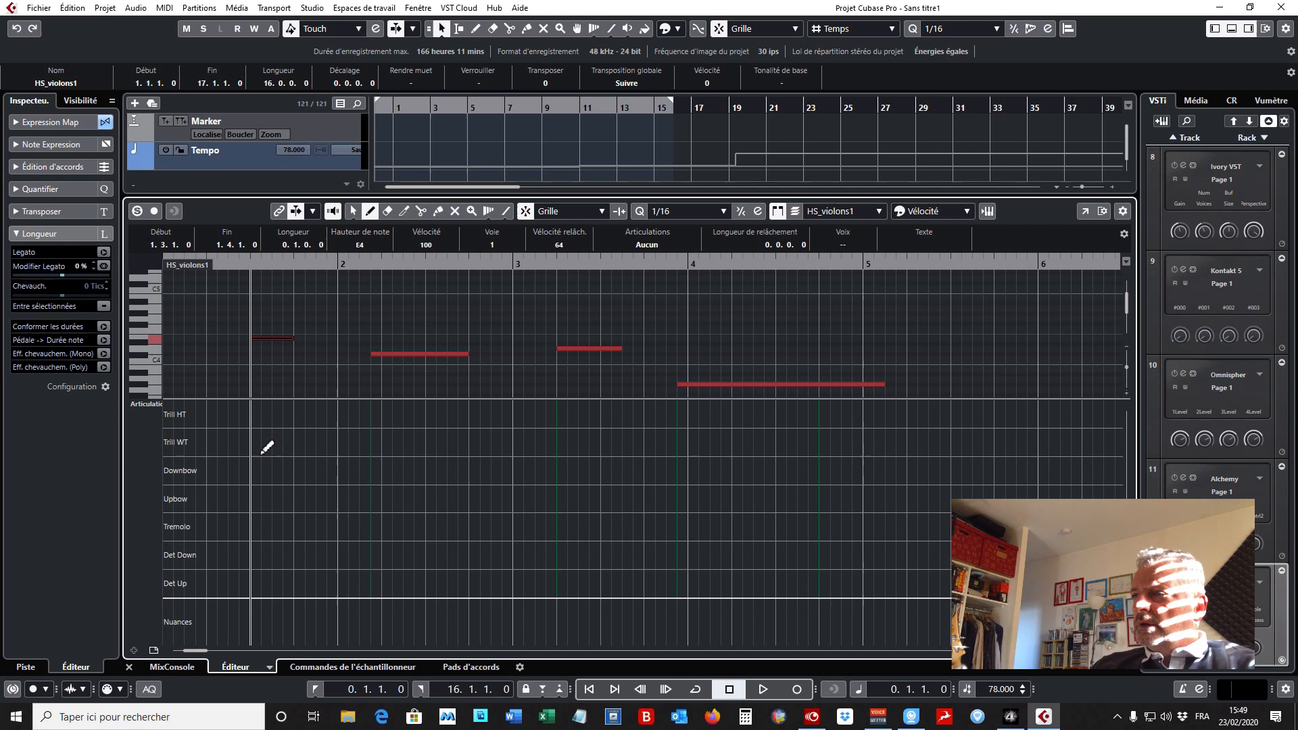
pyautogui.click(259, 445)
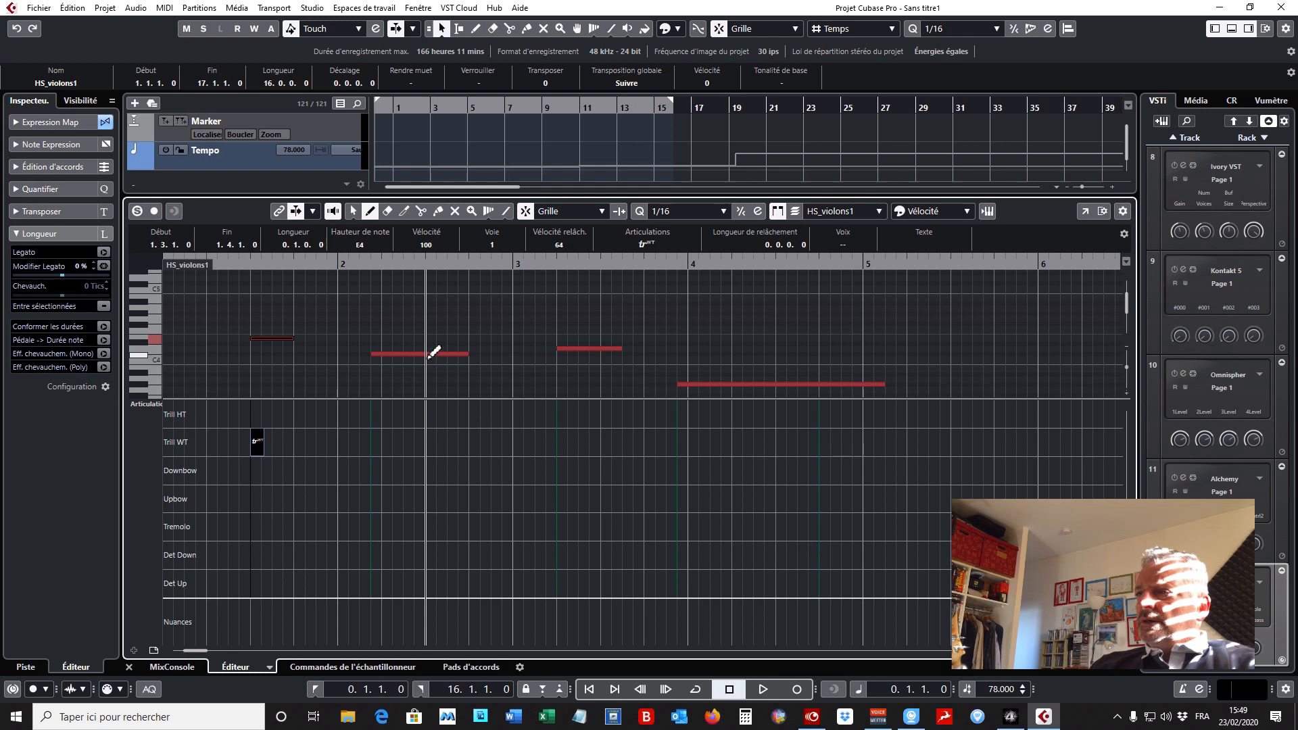
# - Assign the Tremolo articulation to the second note, the C#4 in bar 2
pyautogui.click(352, 211)
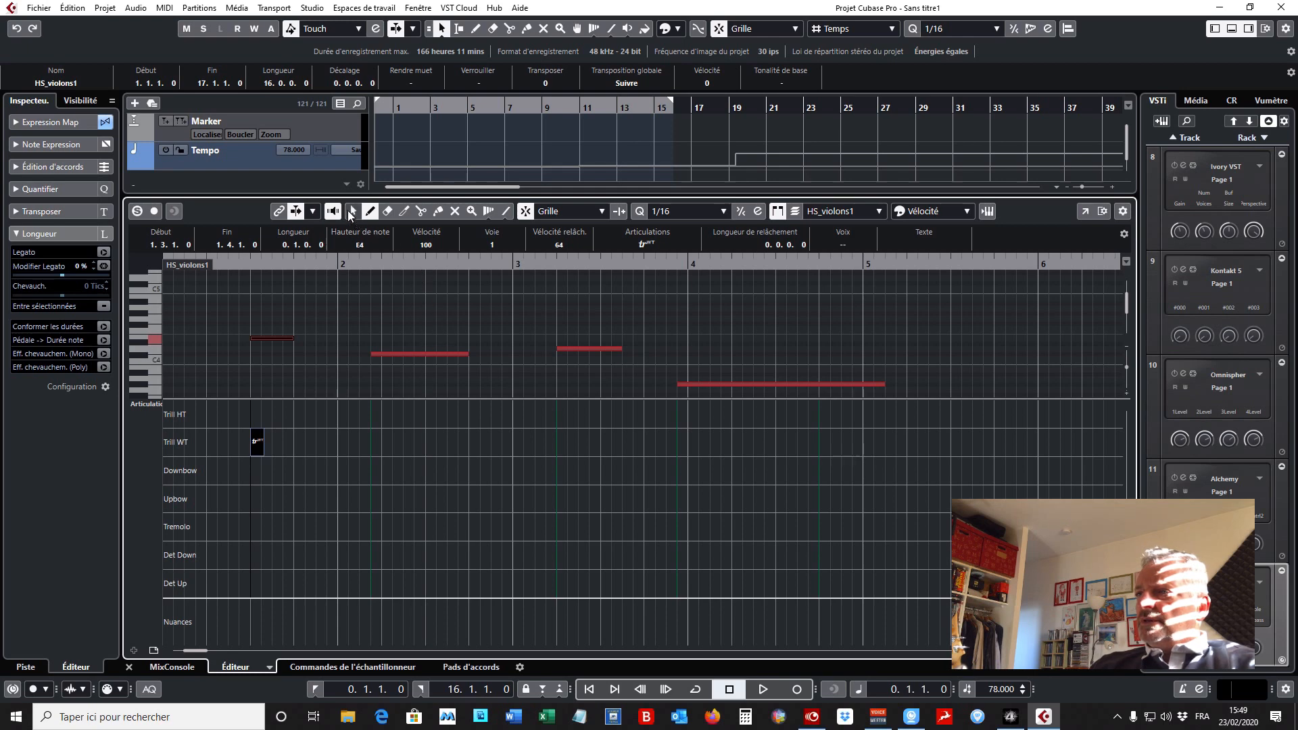
pyautogui.click(402, 355)
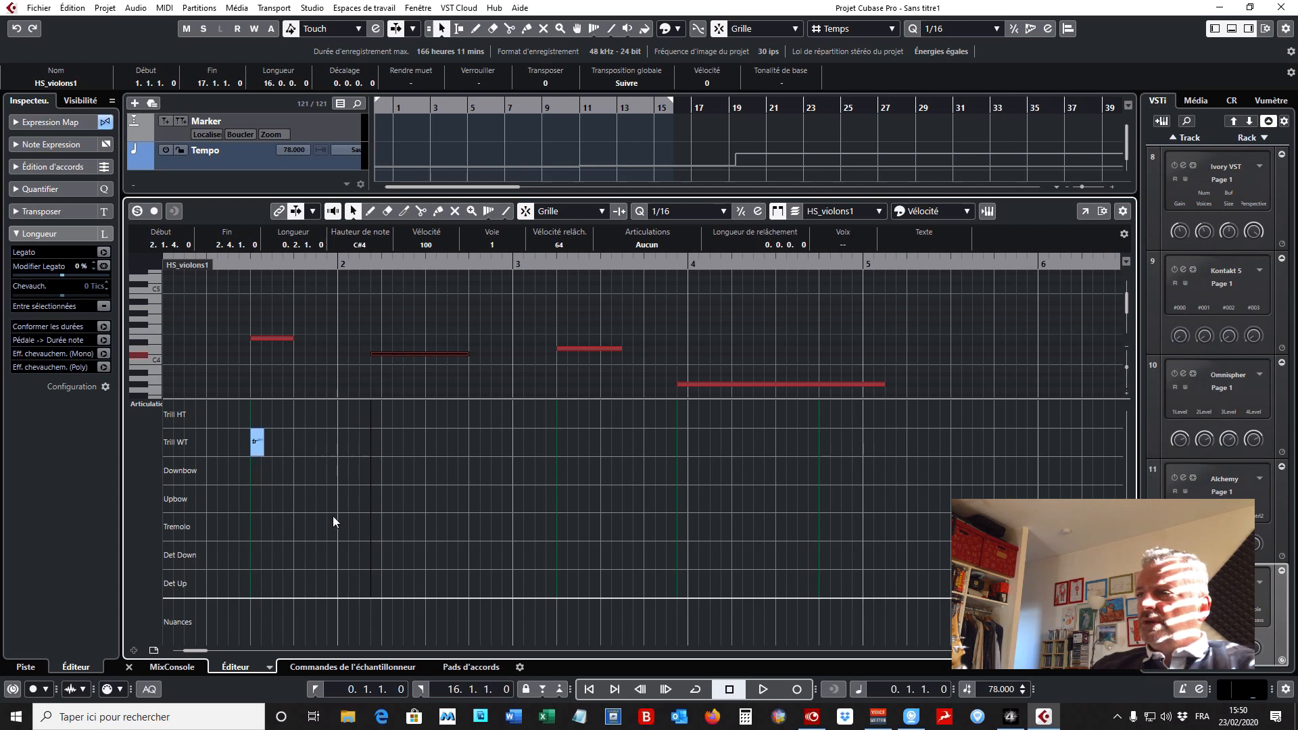
pyautogui.click(376, 526)
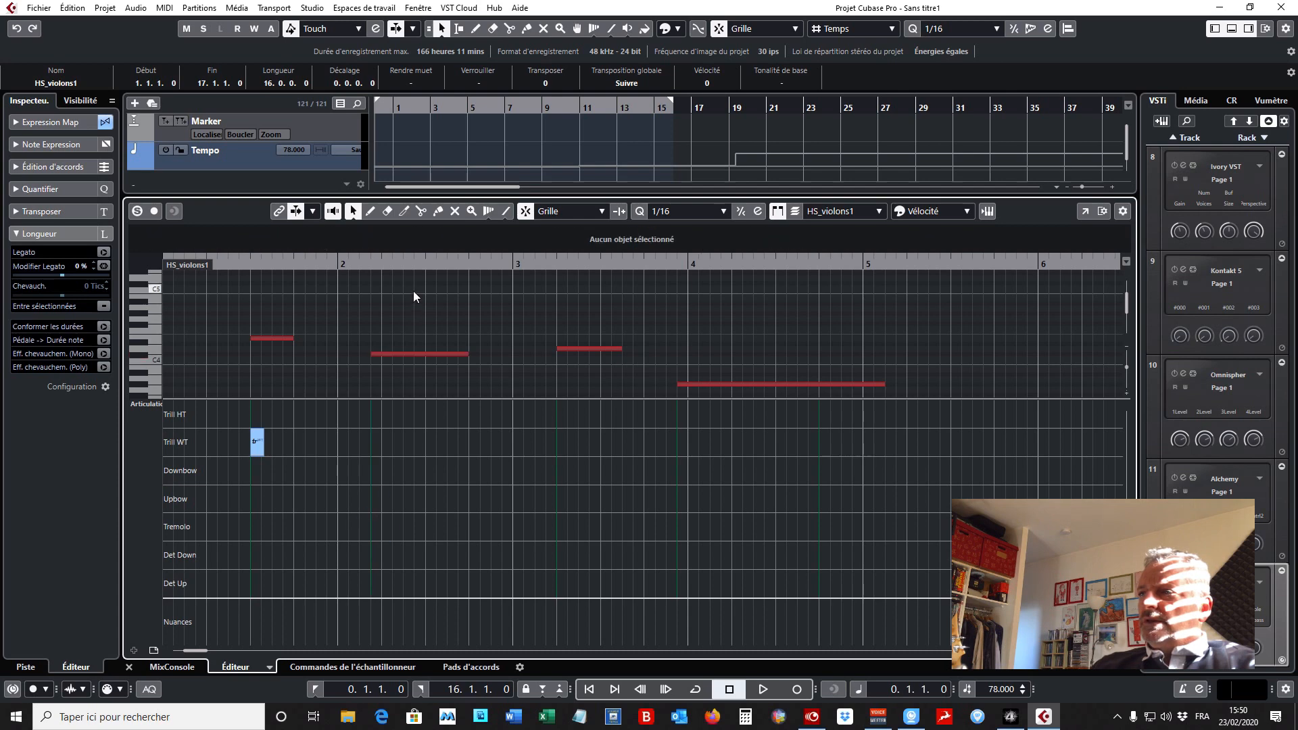
pyautogui.click(370, 211)
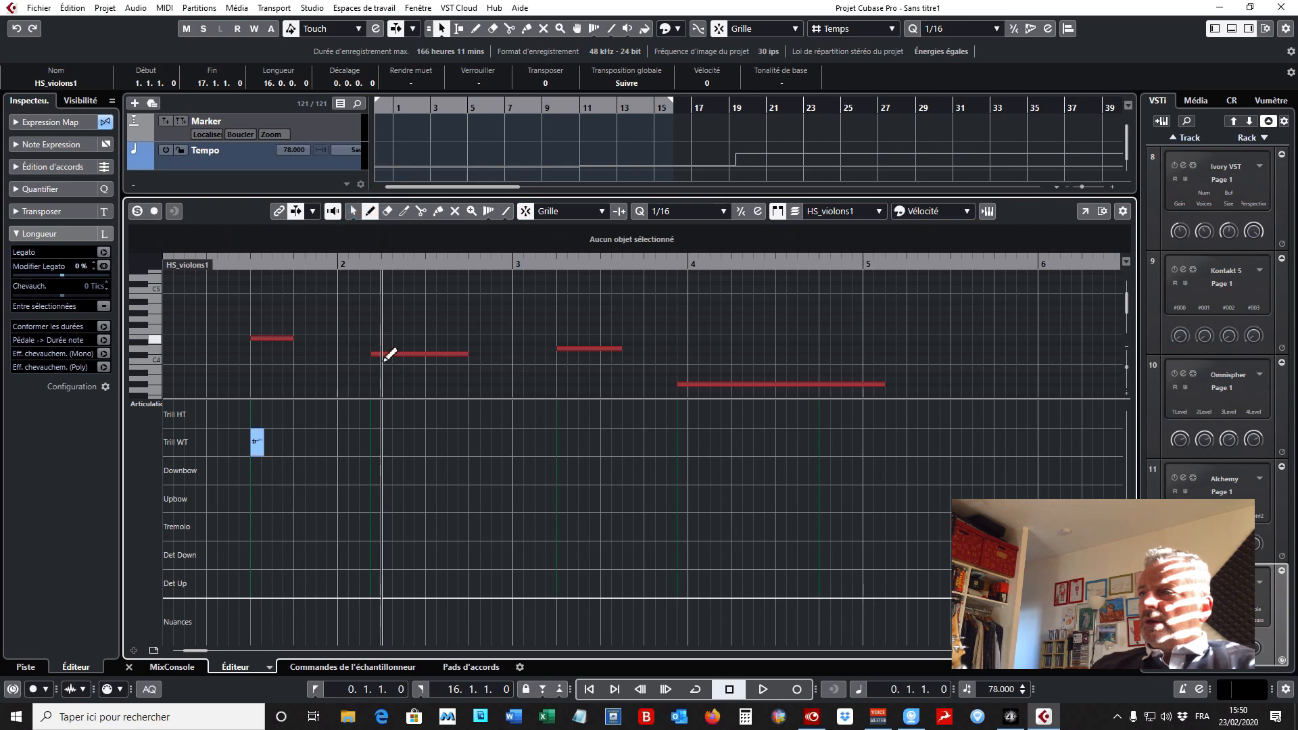
pyautogui.click(377, 530)
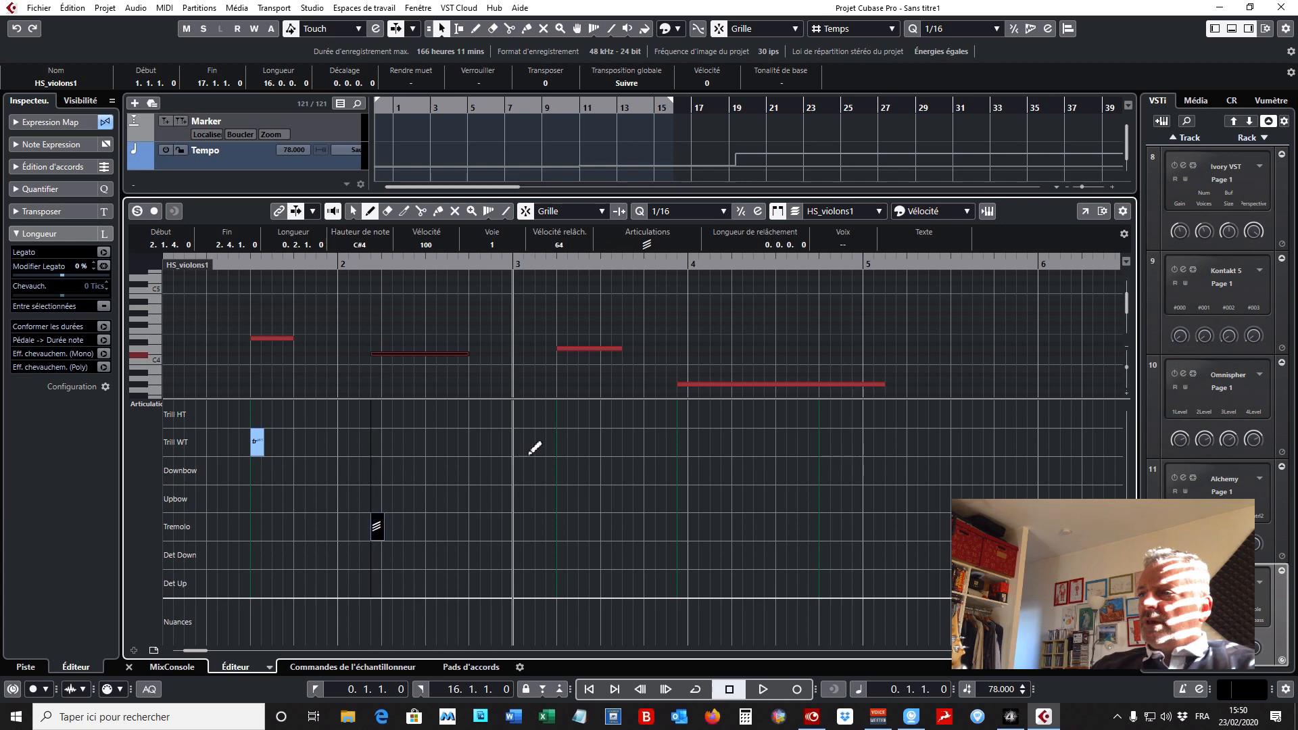
# - Assign the Det Down articulation to the D4 in bar 3 and Downbow to the long G#3 starting at the end of that bar
pyautogui.click(353, 211)
pyautogui.click(576, 350)
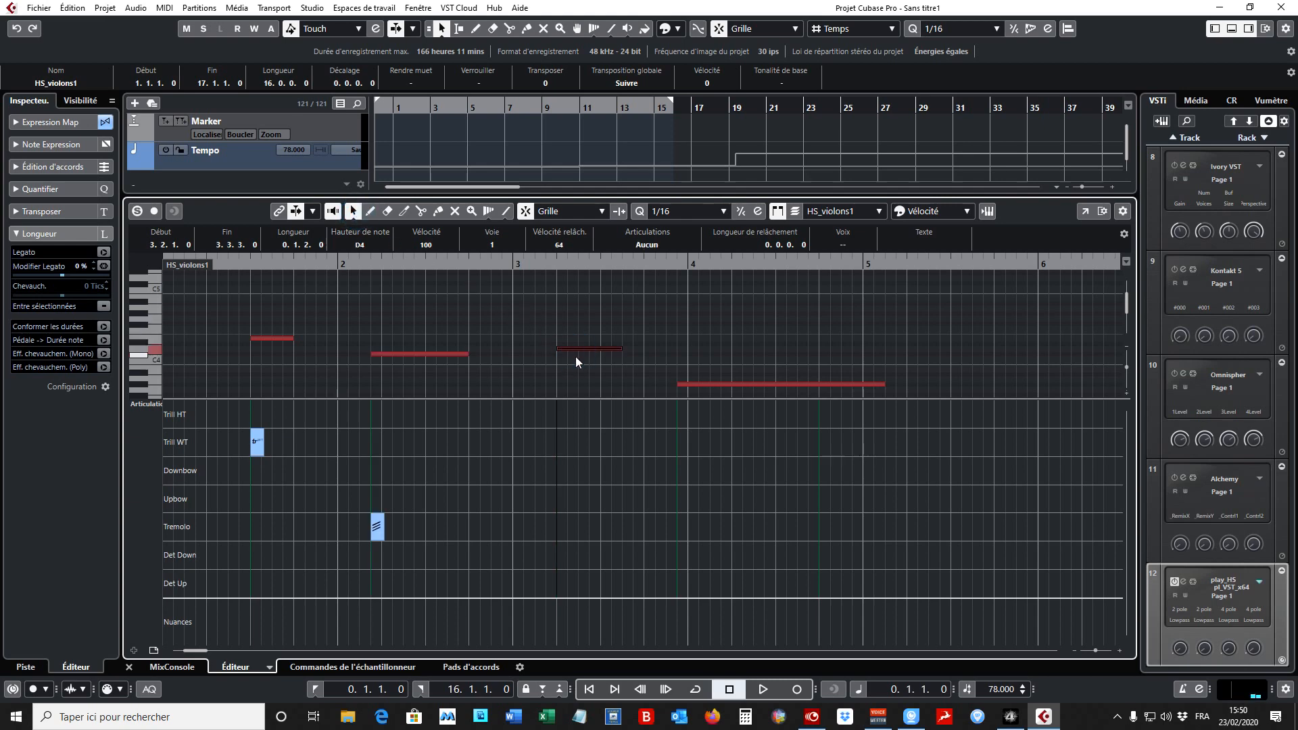
pyautogui.click(370, 211)
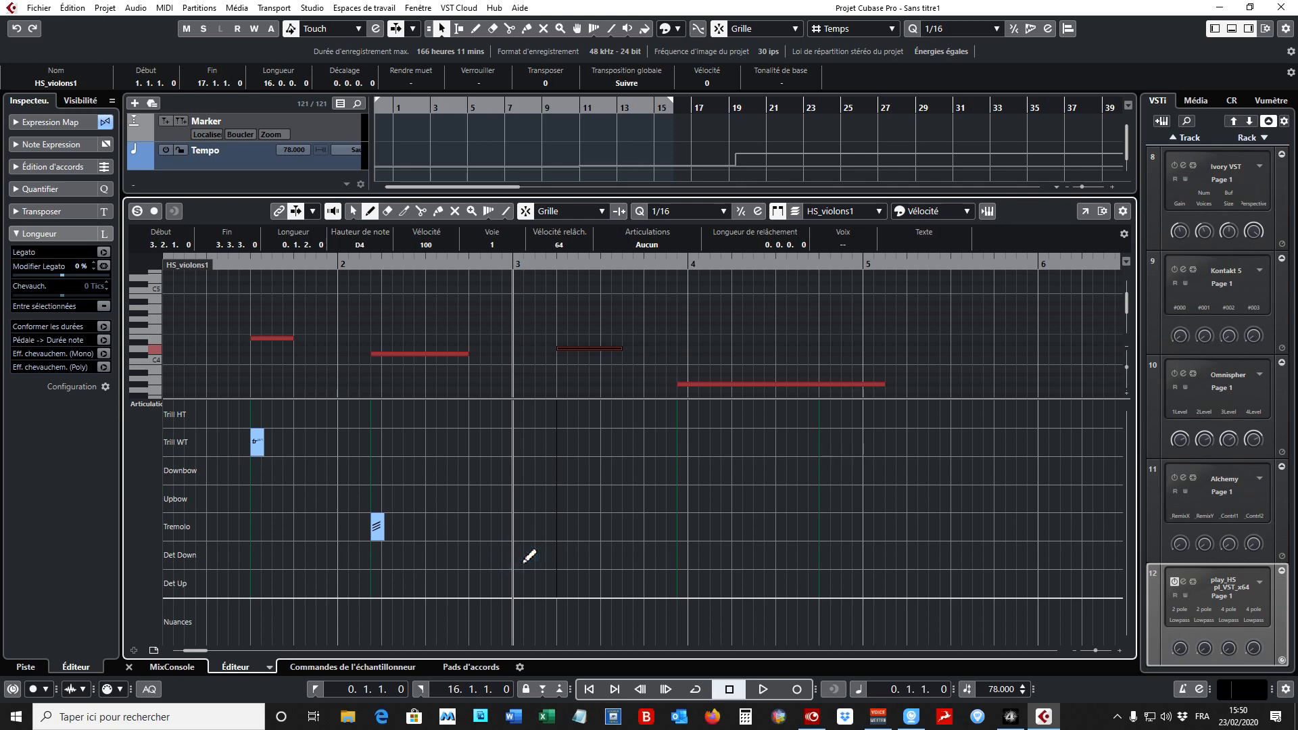
pyautogui.click(564, 559)
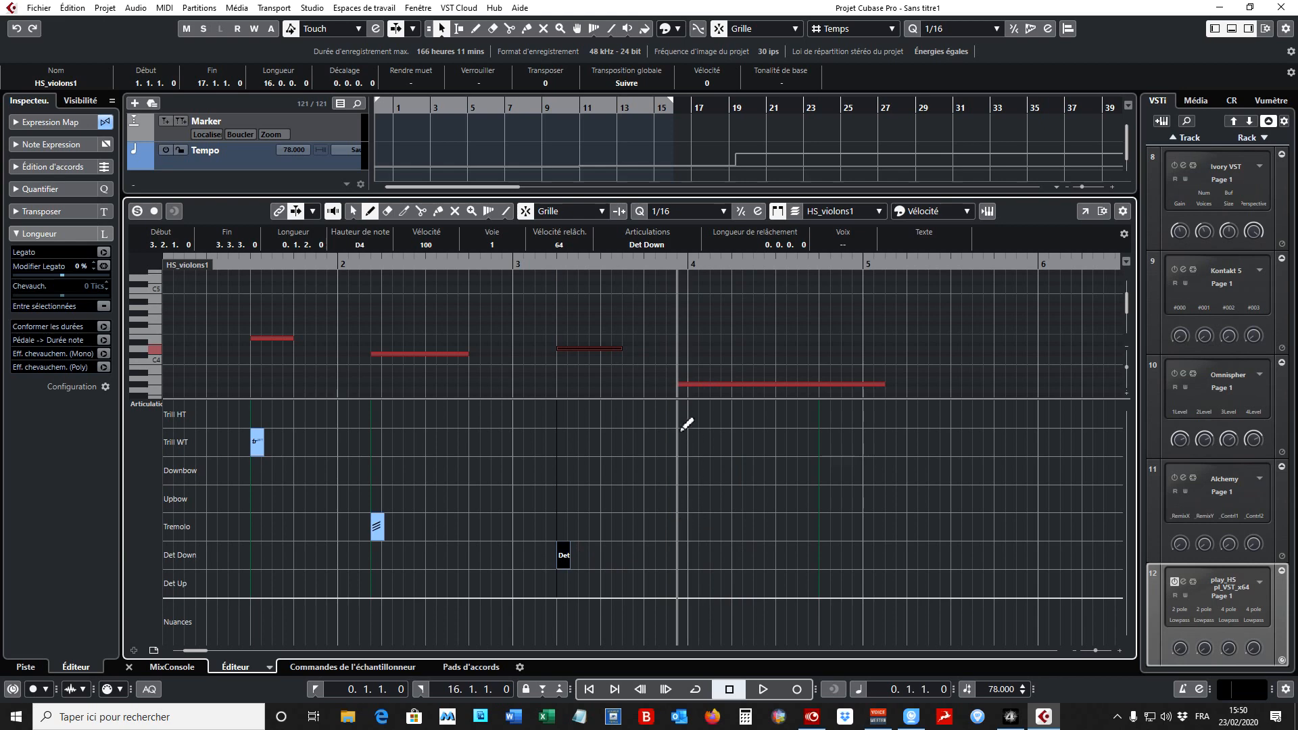
pyautogui.click(684, 470)
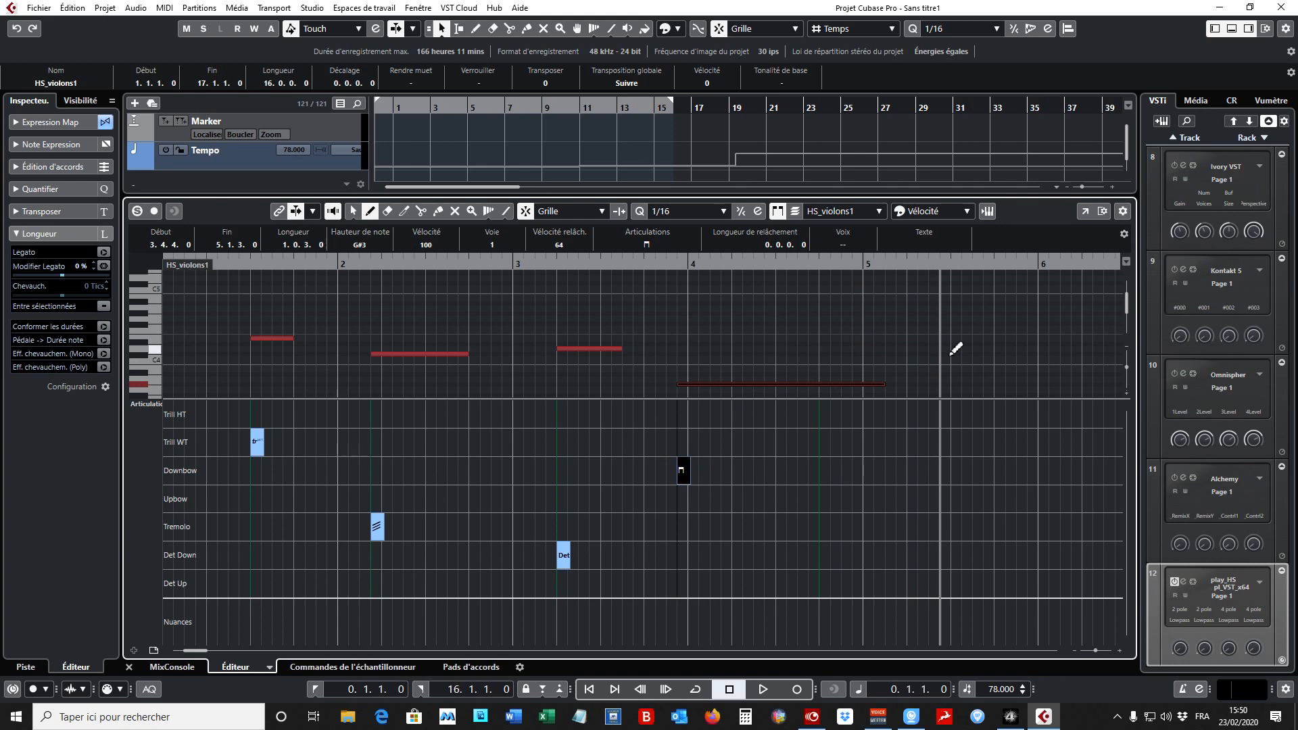
pyautogui.click(352, 212)
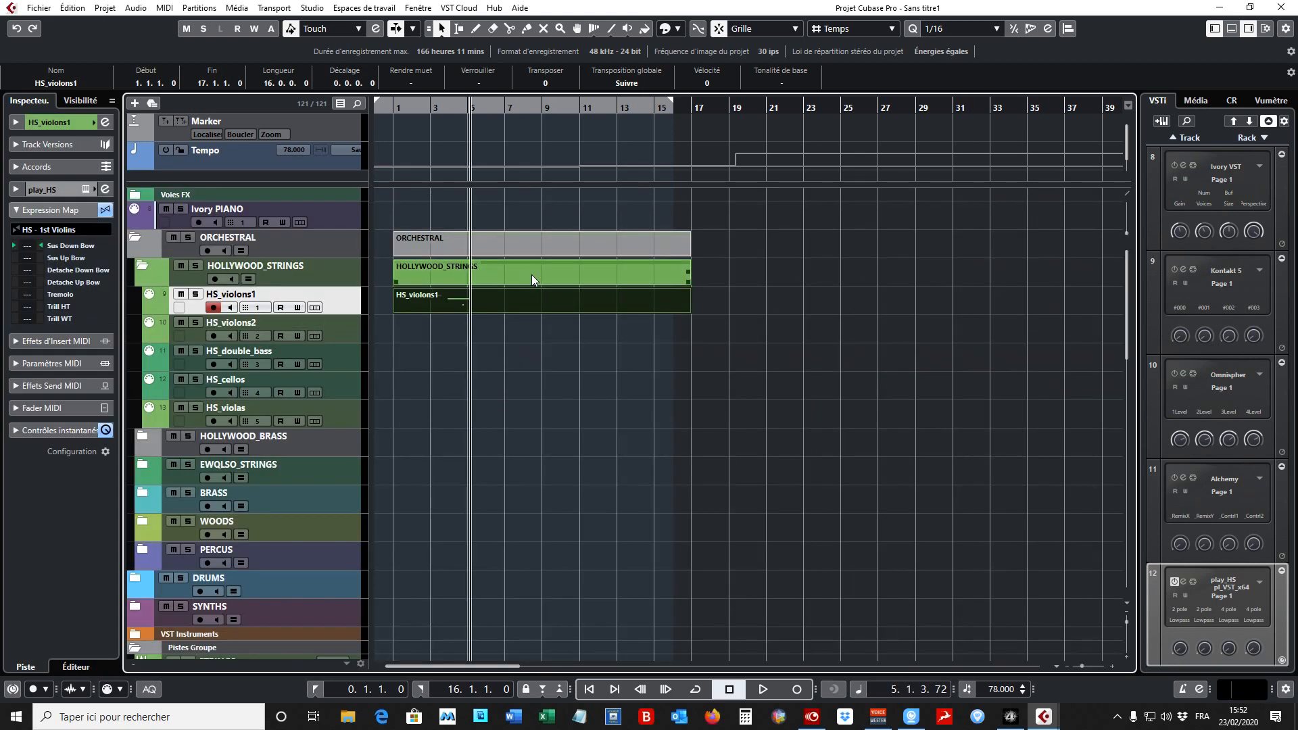
# - Delete the HS_violons1 MIDI part from the project and return the project cursor to bar 1
pyautogui.click(769, 275)
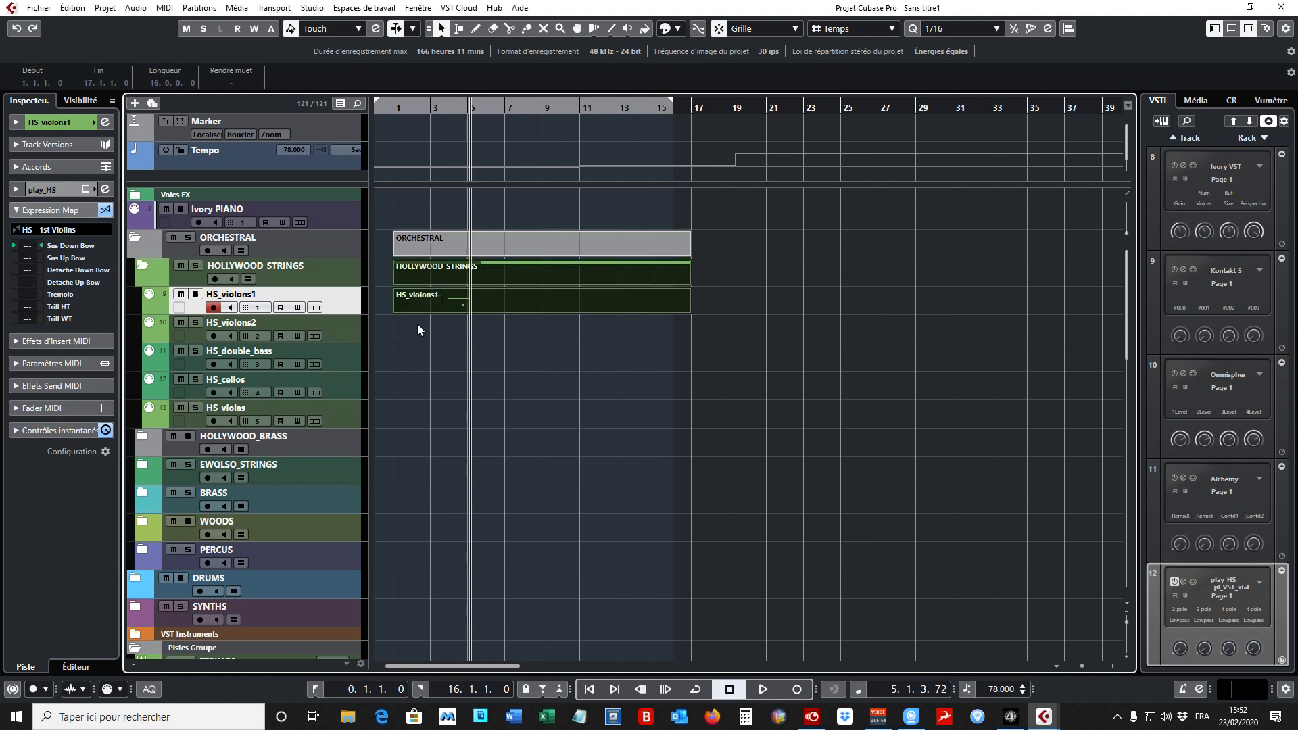
pyautogui.press('Delete')
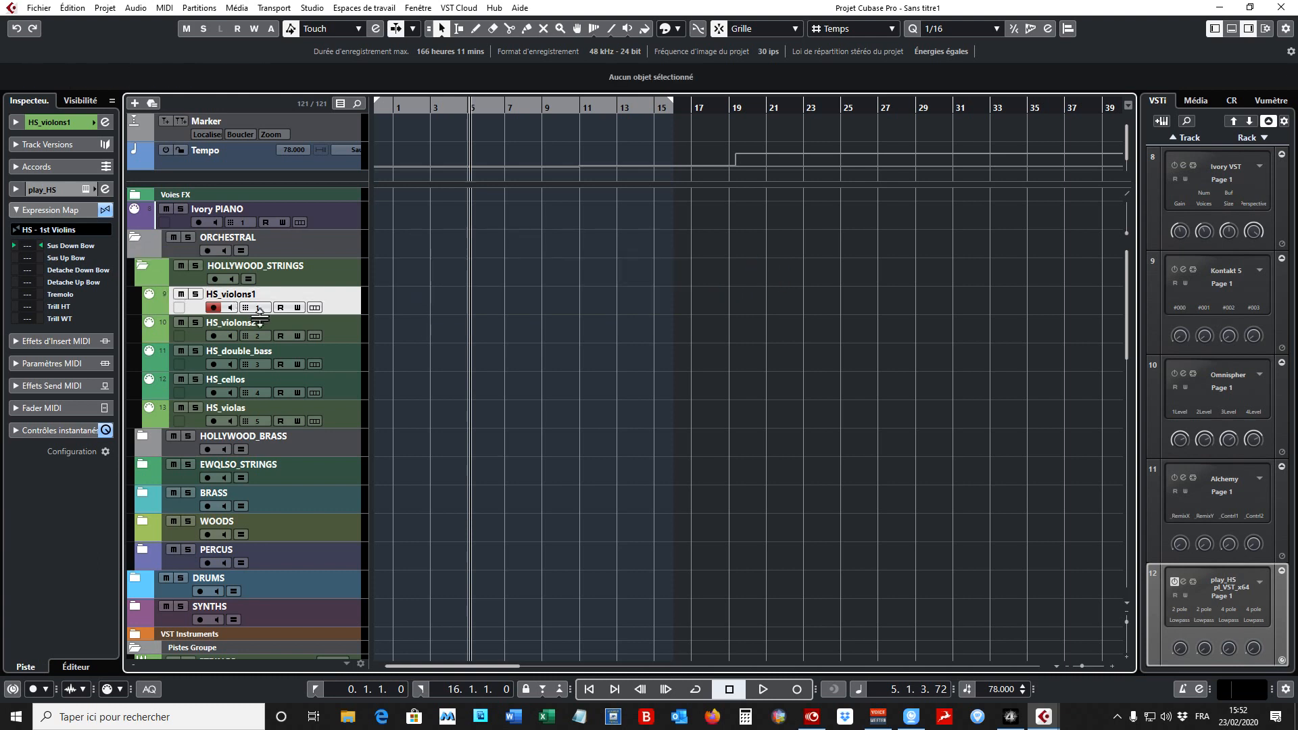
pyautogui.scroll(-8, 257, 315)
pyautogui.scroll(-9, 257, 314)
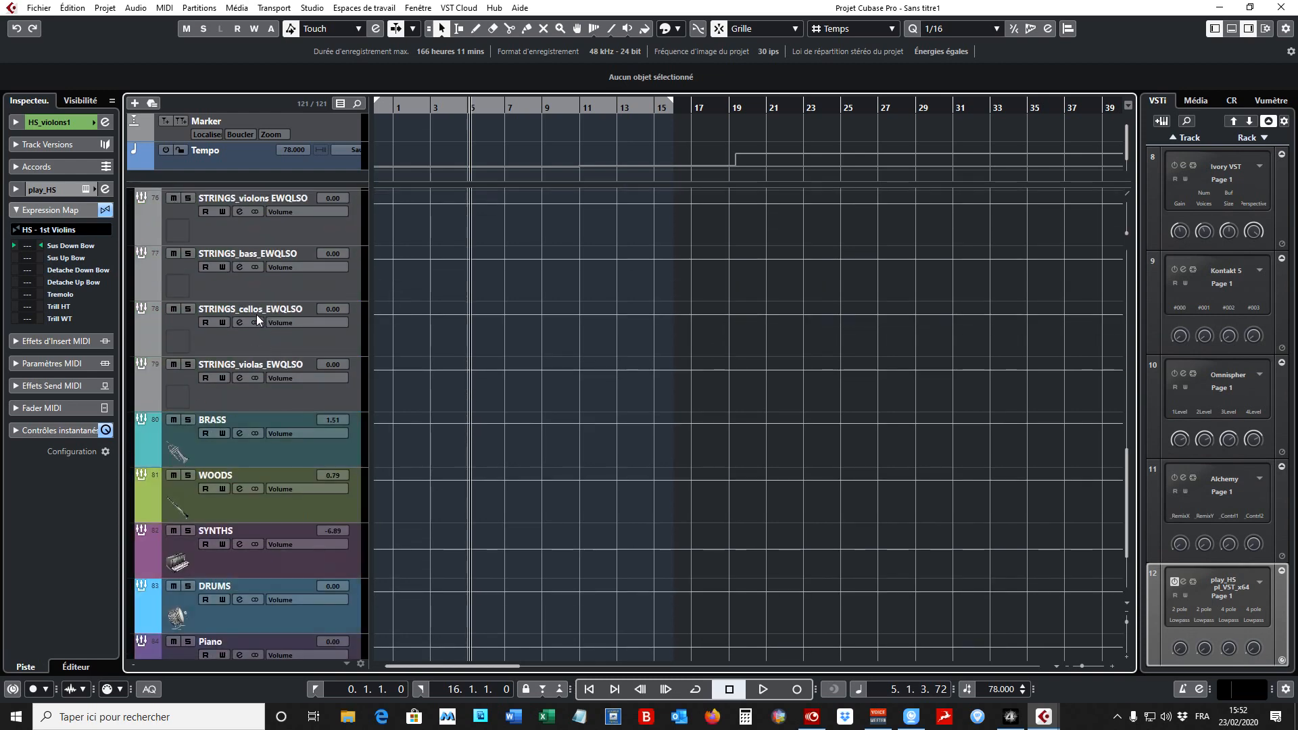
pyautogui.scroll(17, 257, 314)
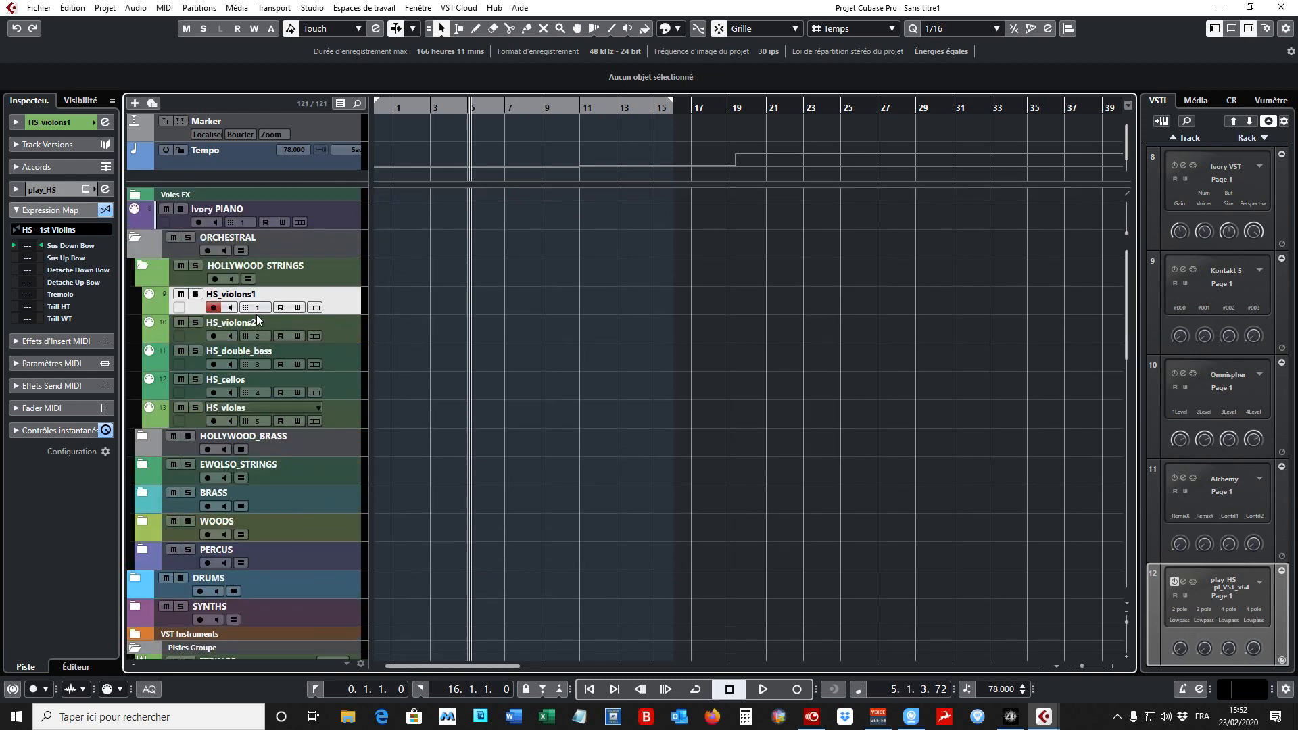
pyautogui.click(392, 107)
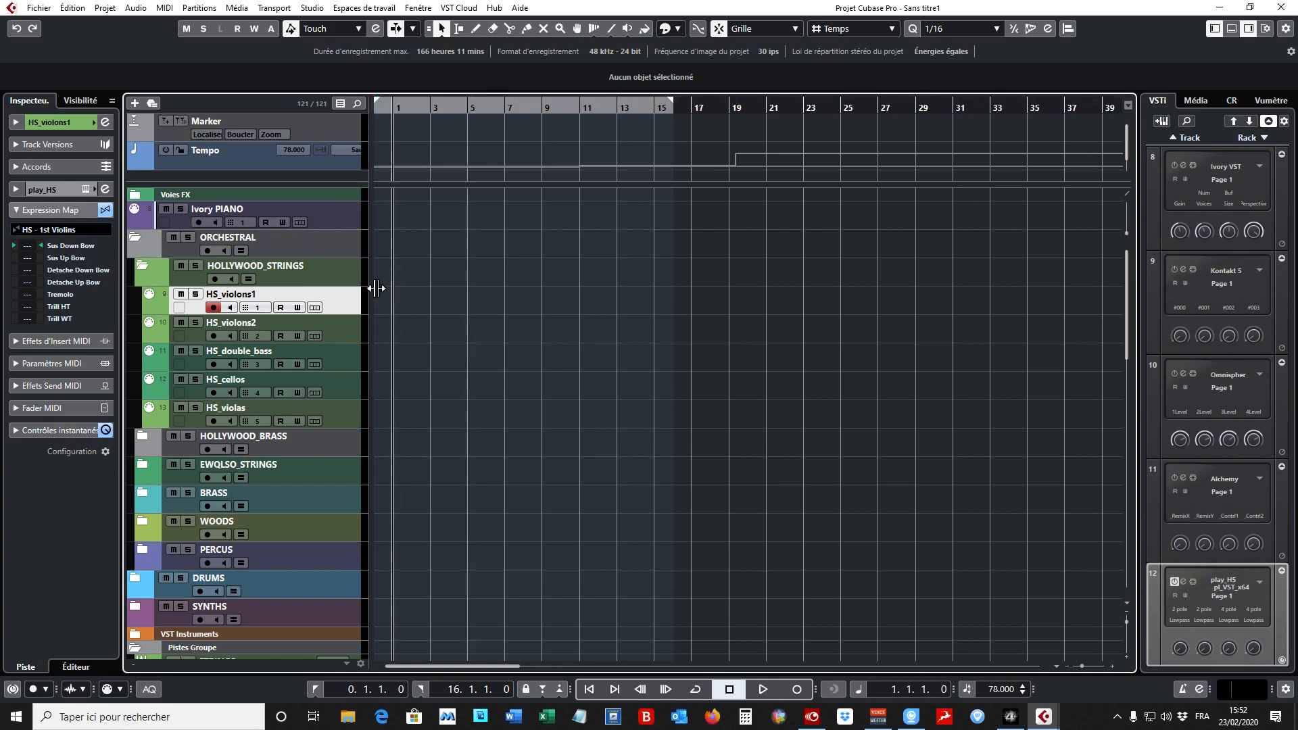
# - Add a video track, place it below Tempo in the upper section of the divided track list, and fit that section's height
pyautogui.moveTo(291, 184); pyautogui.dragTo(283, 247)
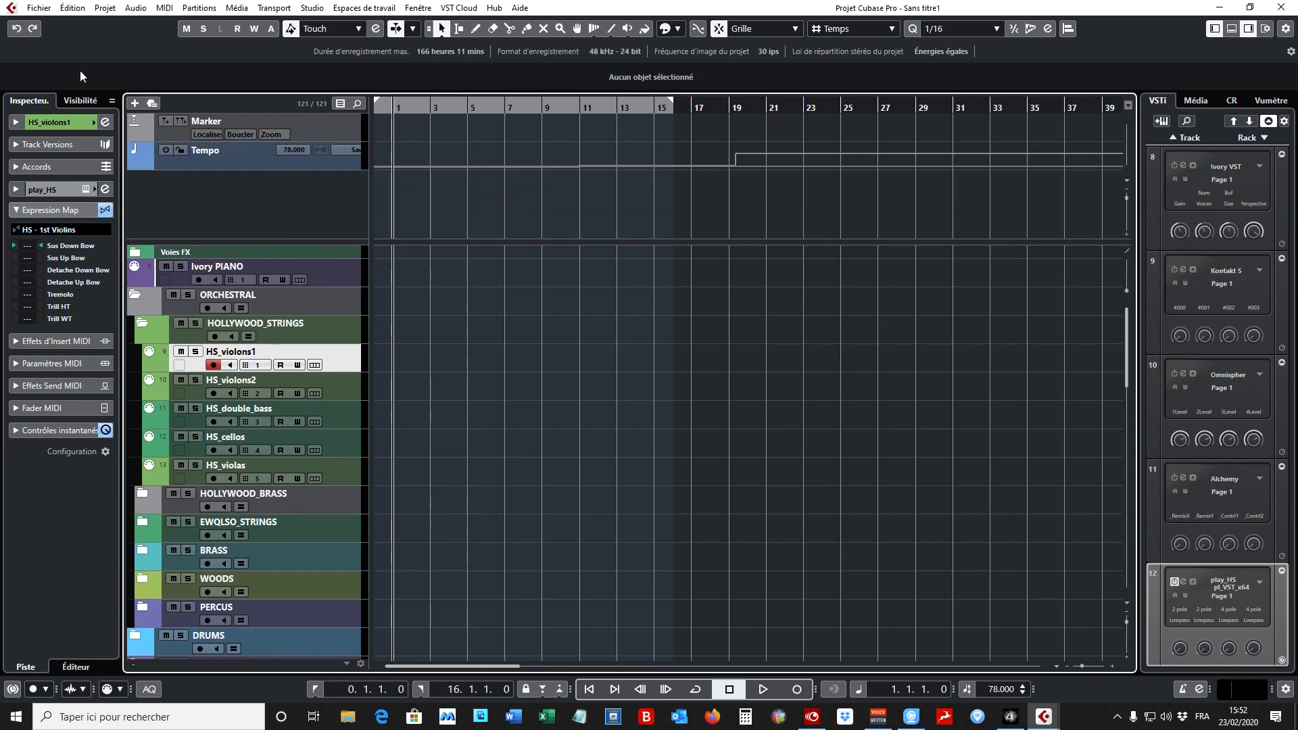
pyautogui.click(108, 9)
pyautogui.moveTo(203, 25)
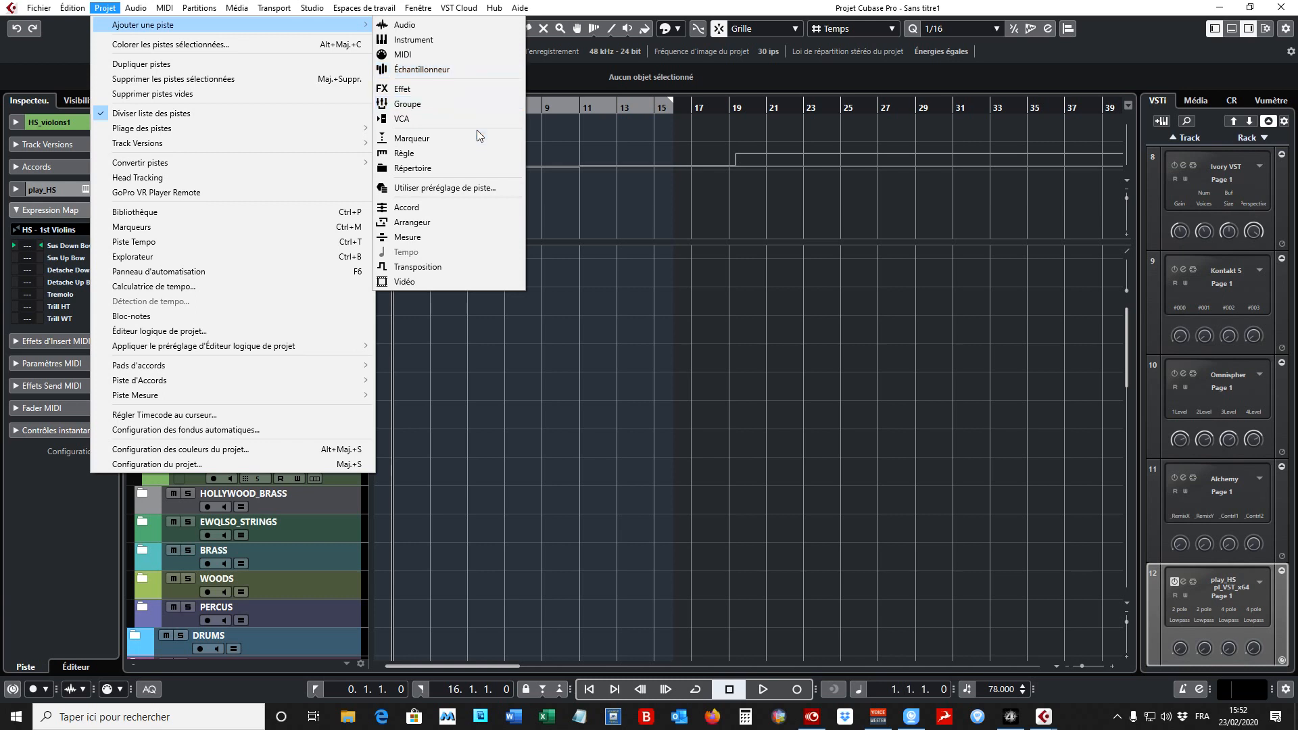
pyautogui.click(489, 285)
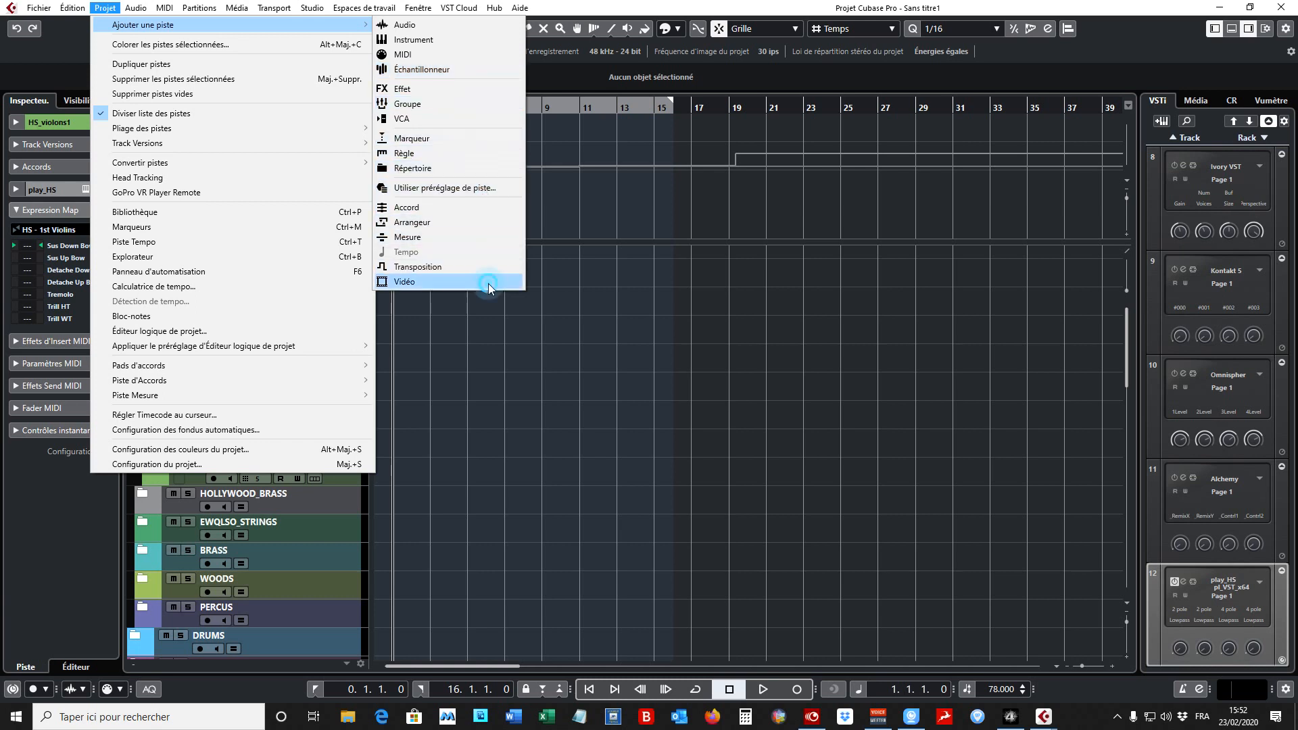
pyautogui.moveTo(318, 392); pyautogui.dragTo(282, 190)
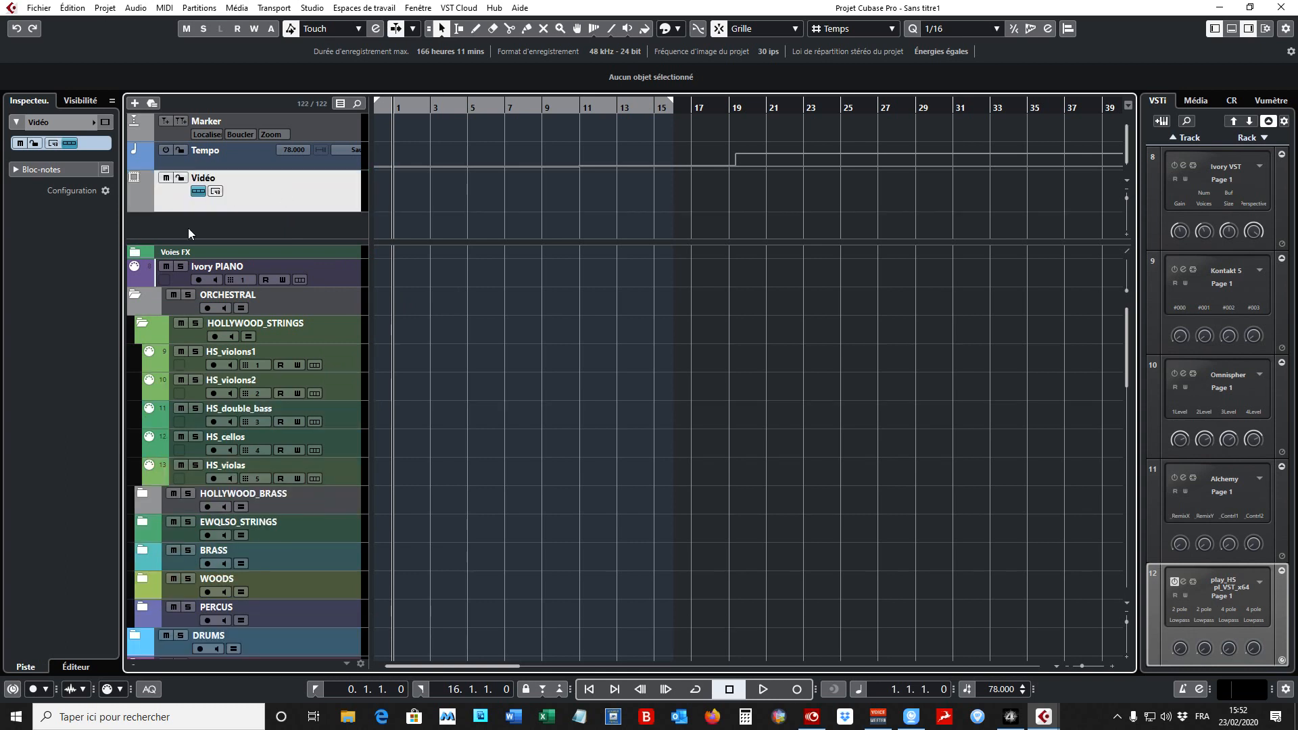
pyautogui.moveTo(264, 242); pyautogui.dragTo(265, 229)
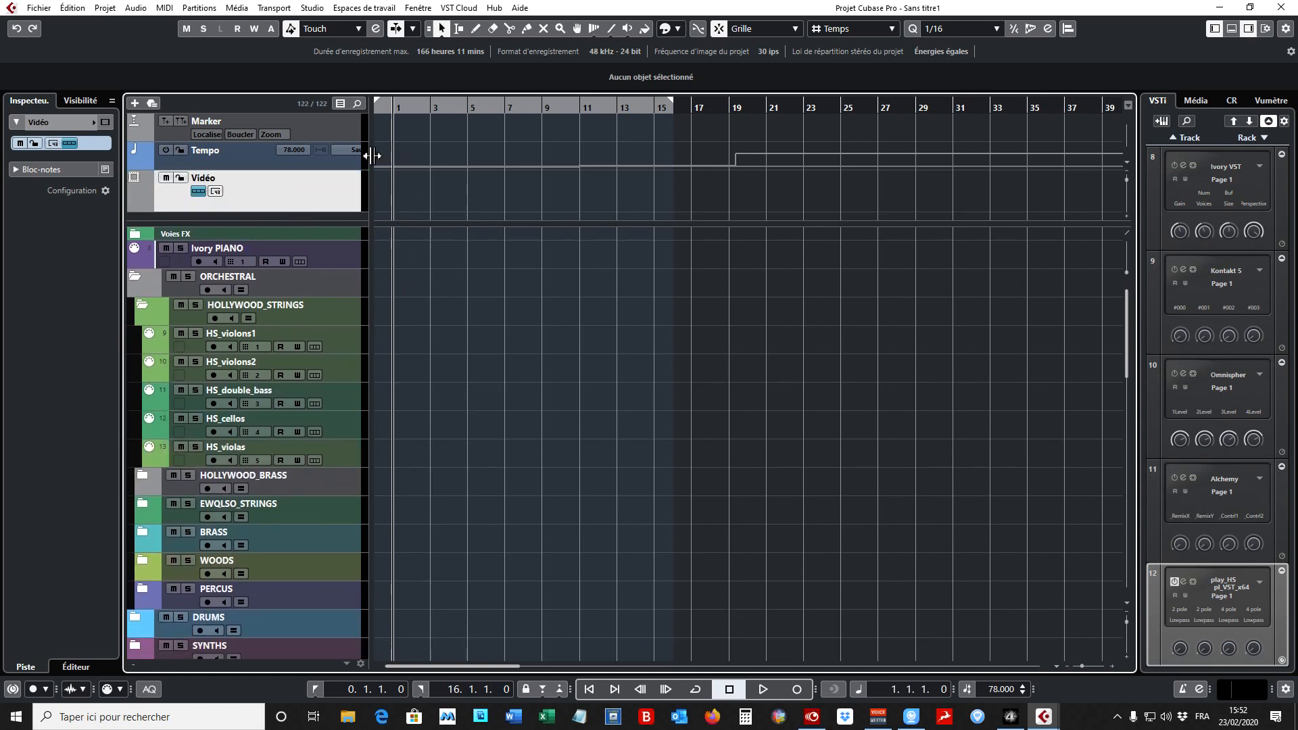
# - Collapse the ORCHESTRAL folder and save the project as a template, replacing the existing compo_orchestrale_hybride
pyautogui.click(133, 281)
pyautogui.click(37, 10)
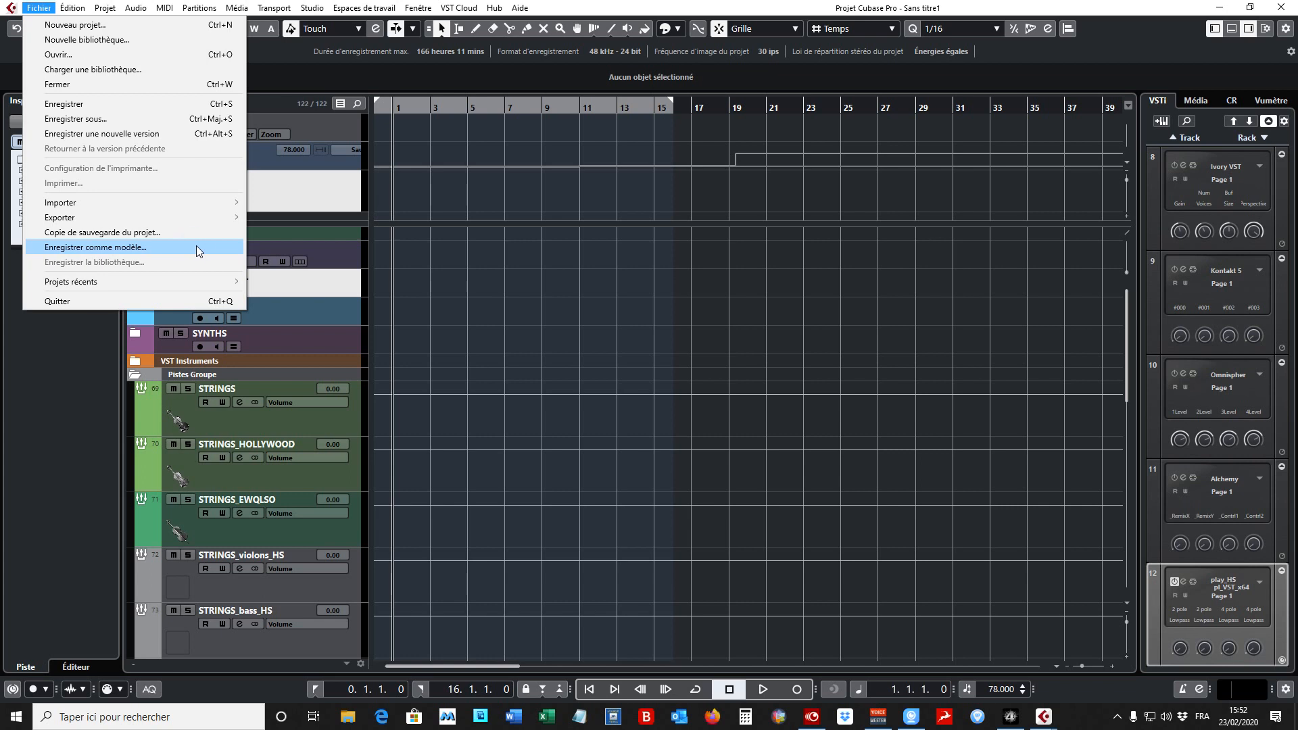
pyautogui.click(196, 248)
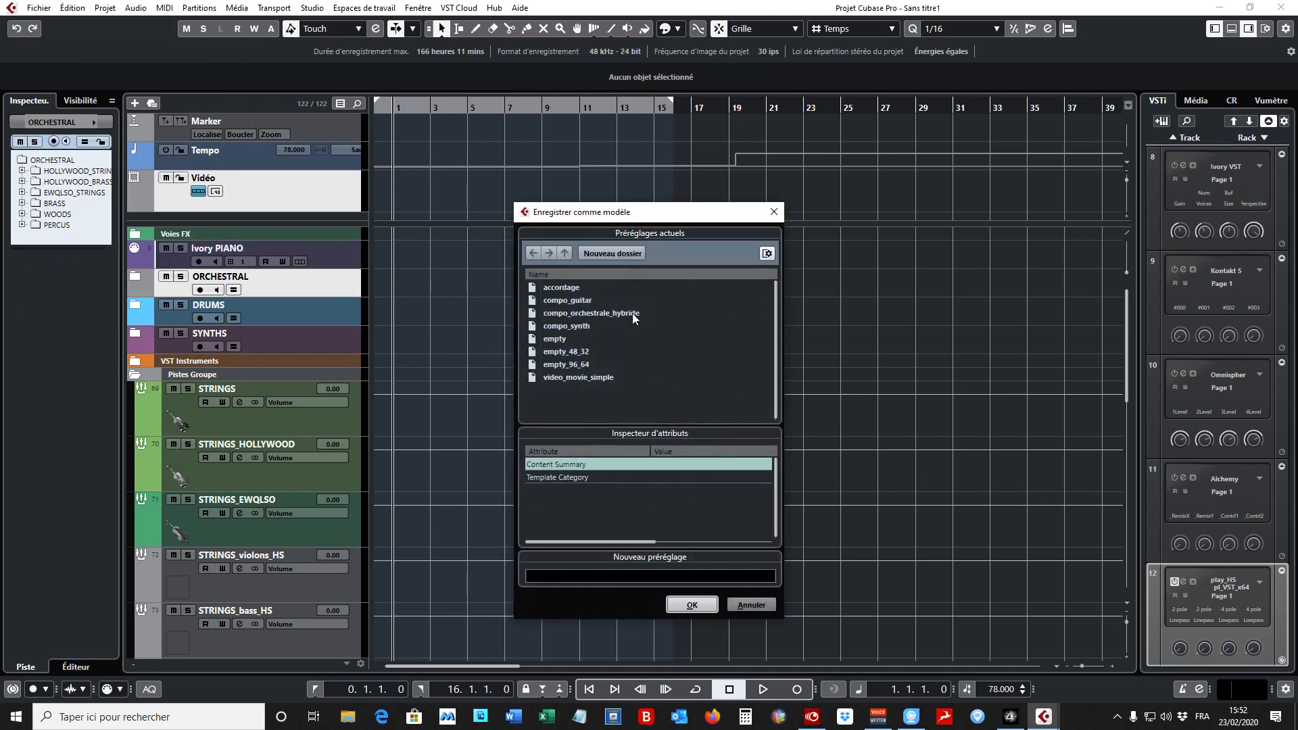
pyautogui.click(632, 313)
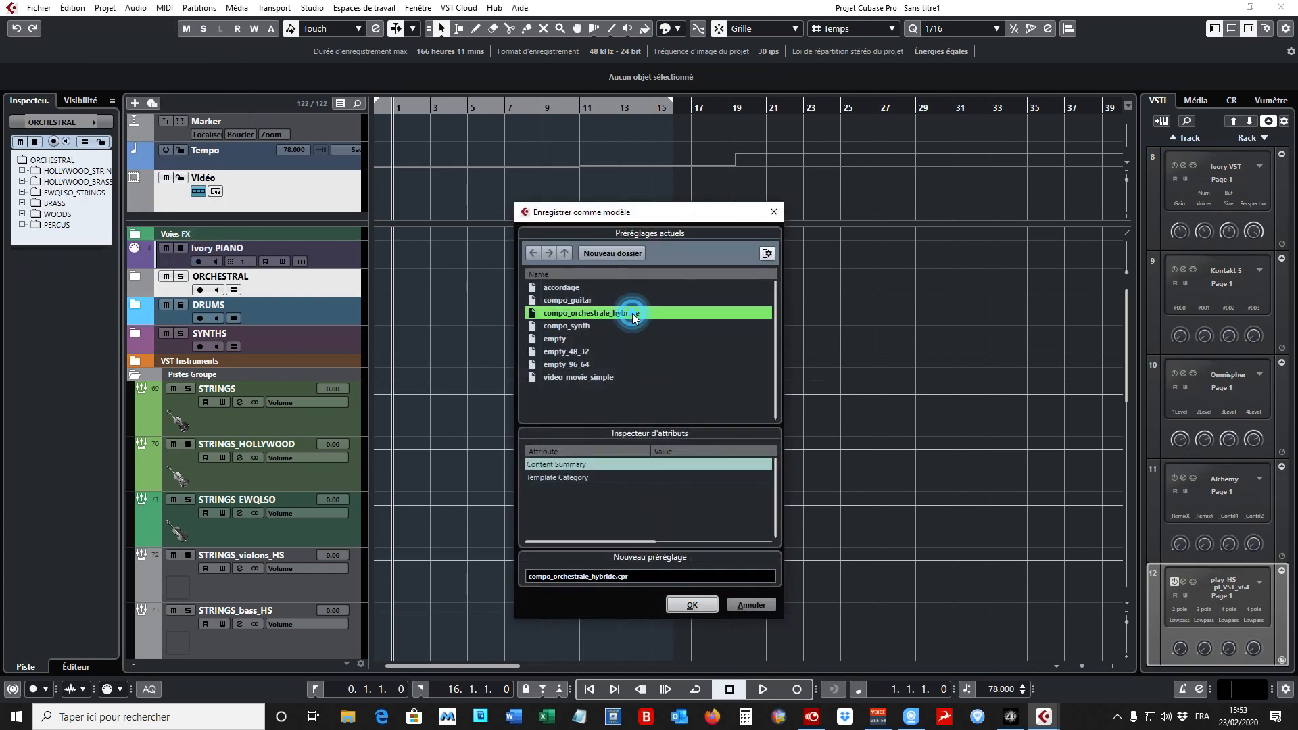
pyautogui.click(696, 605)
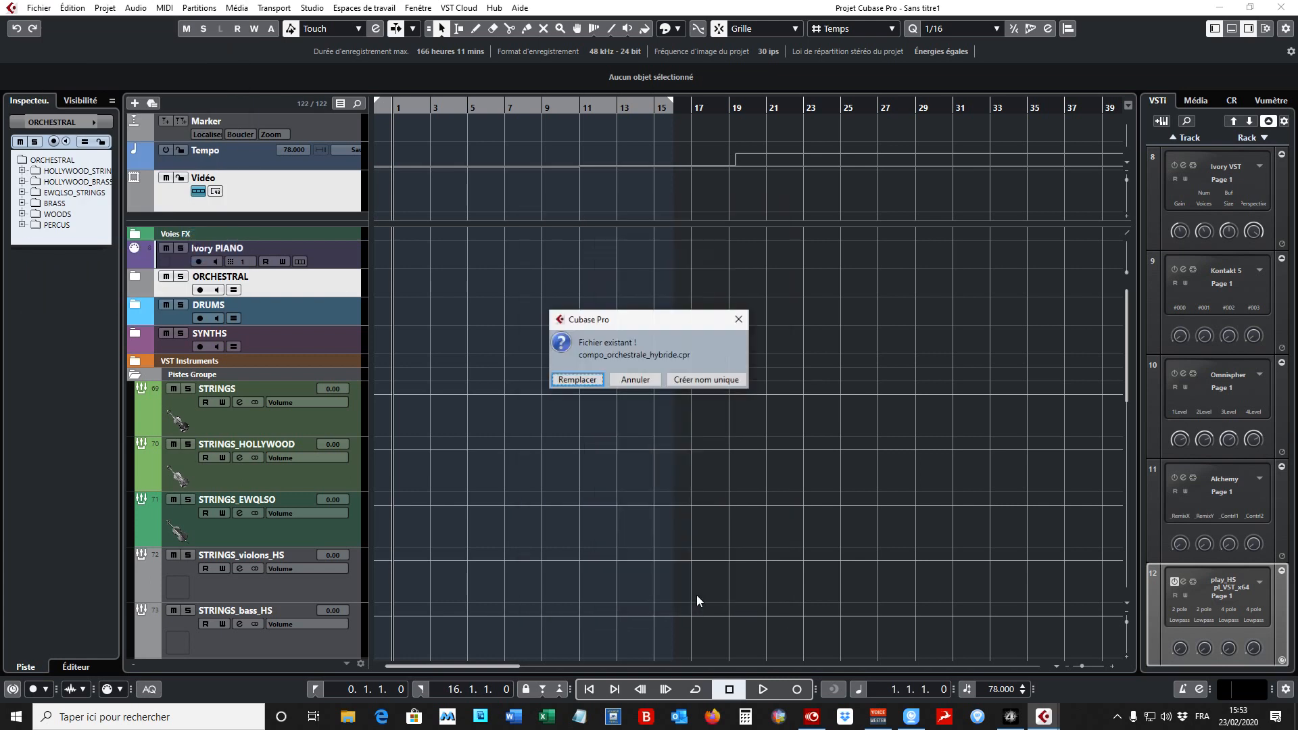
pyautogui.click(590, 383)
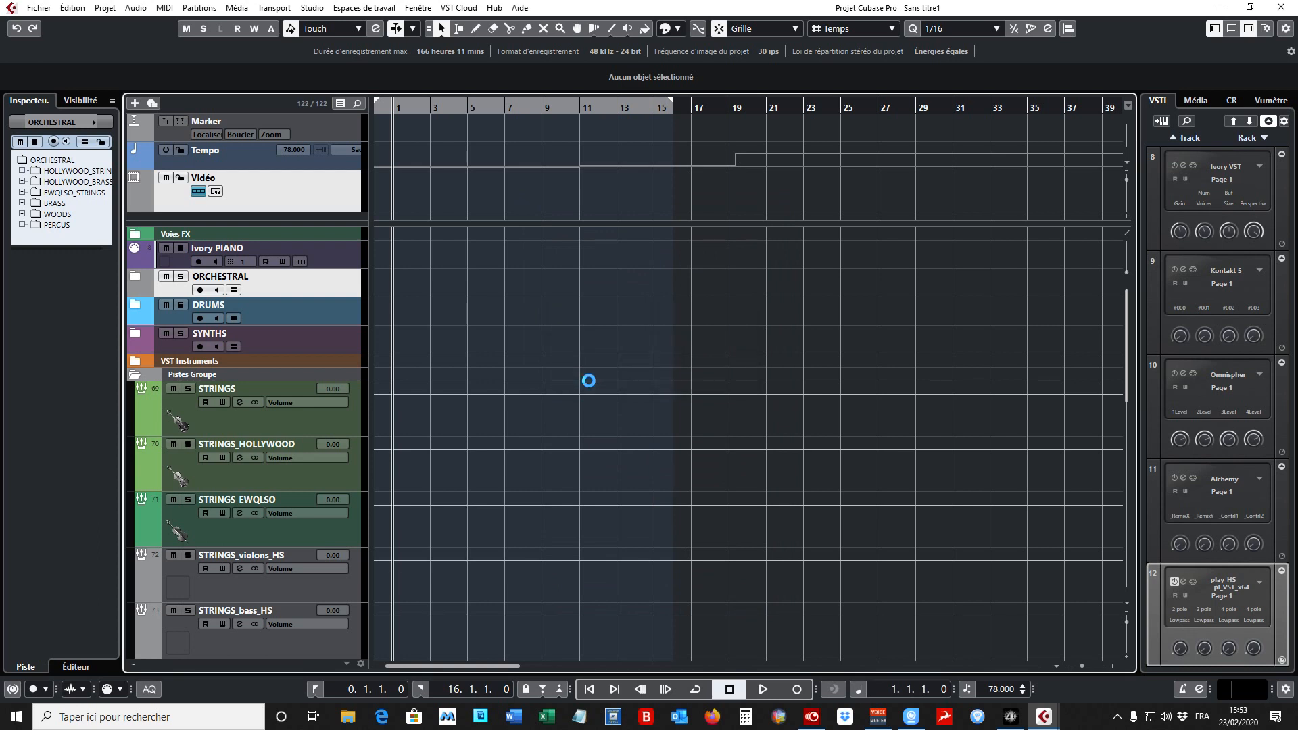